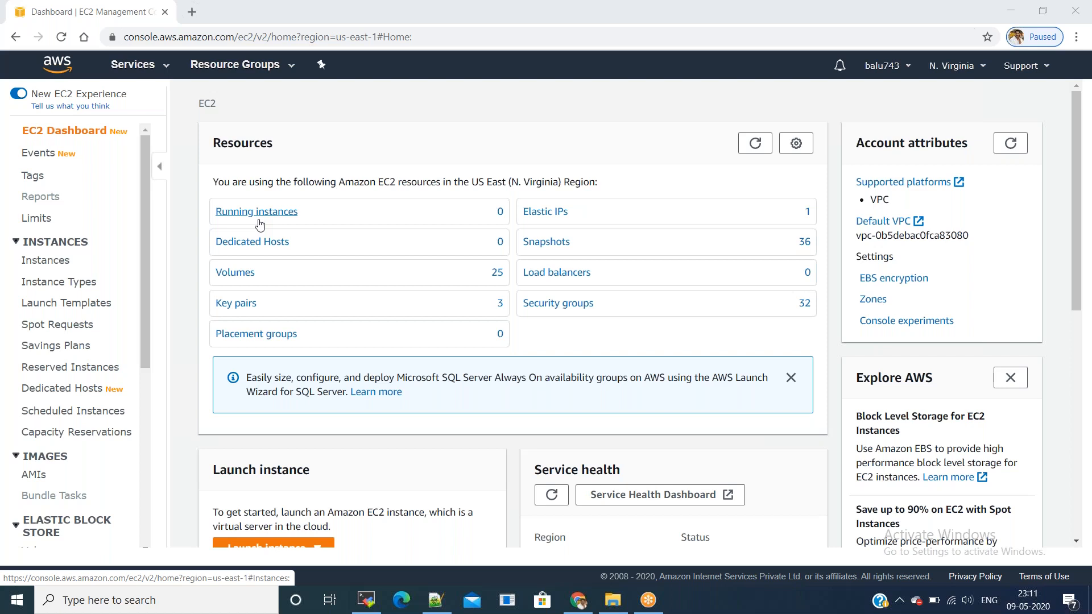
Step: Launch an Amazon Linux 2 t2.xlarge instance using the May key pair
click(257, 215)
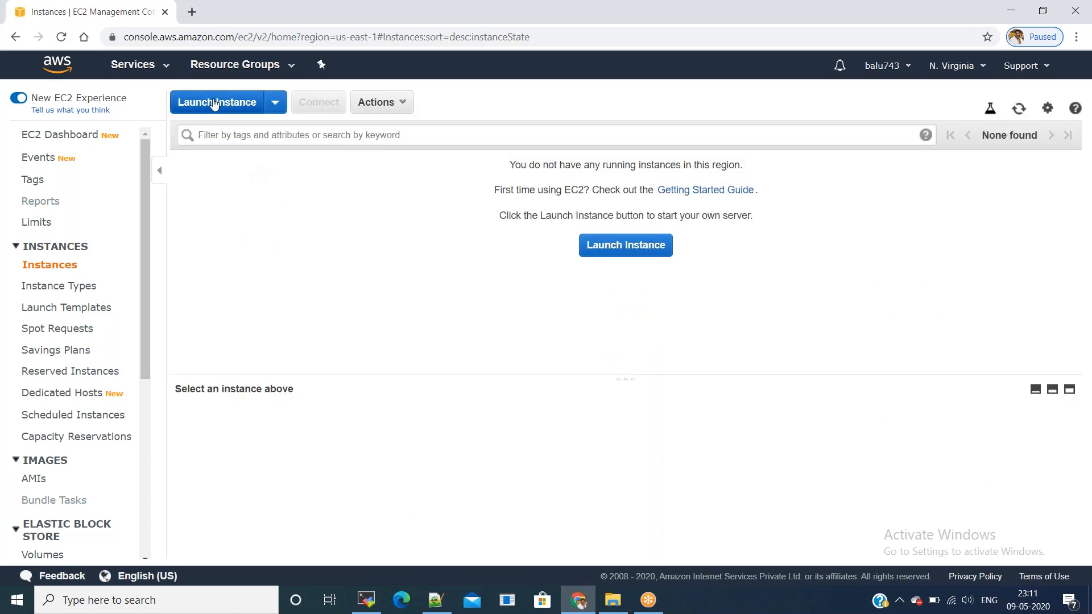
click(218, 111)
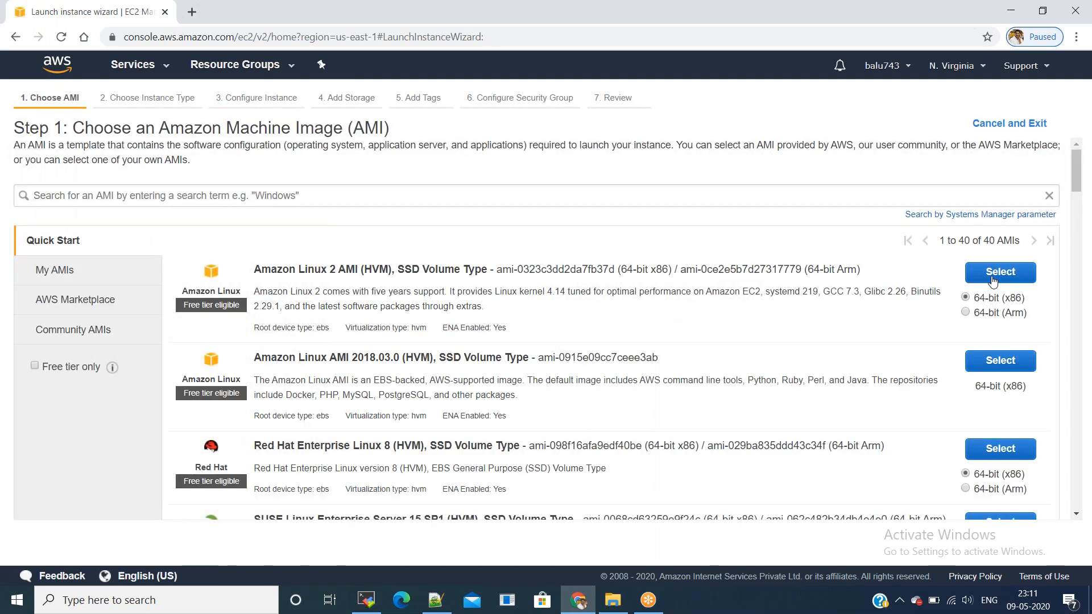
click(992, 281)
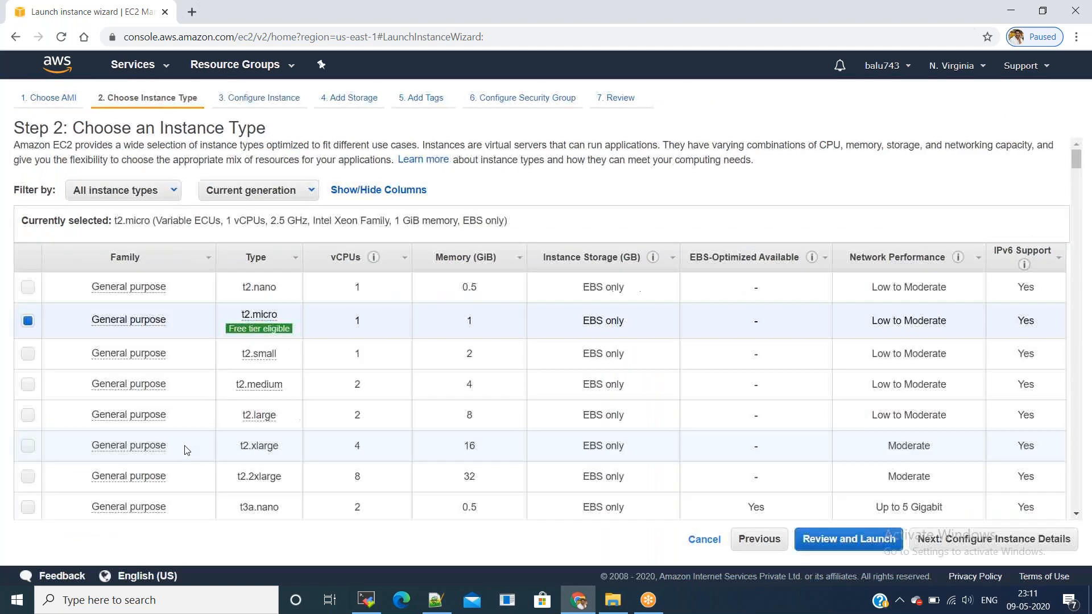
click(55, 455)
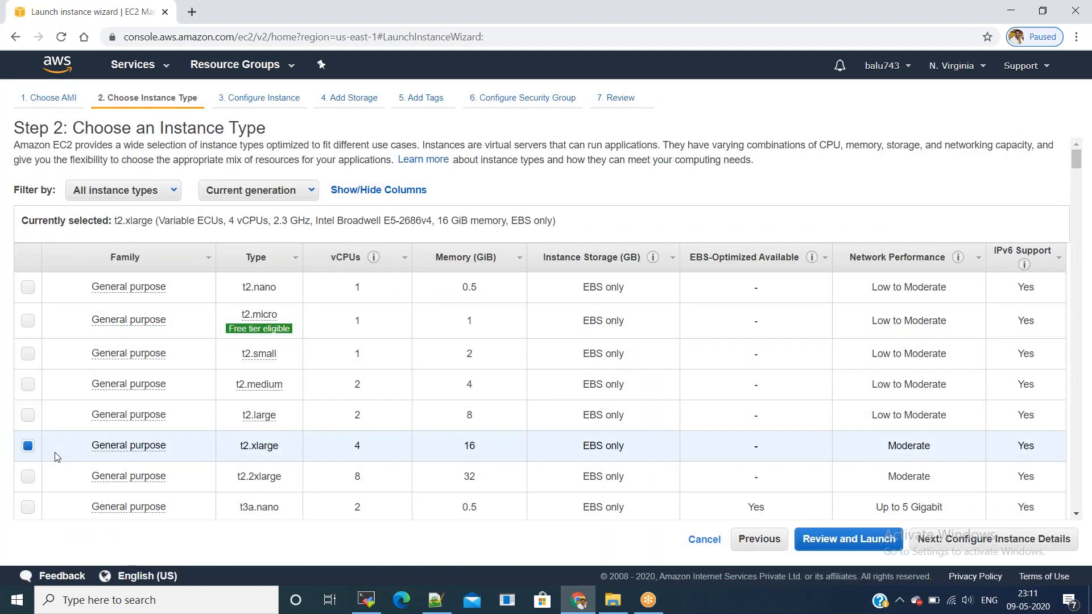
click(893, 541)
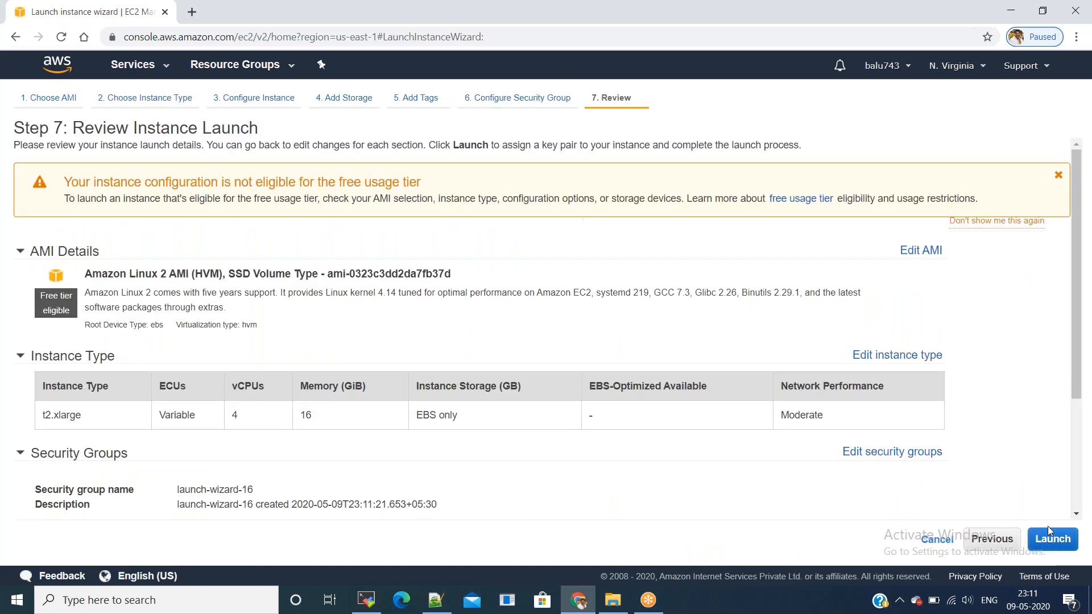
click(1051, 538)
click(446, 367)
click(442, 391)
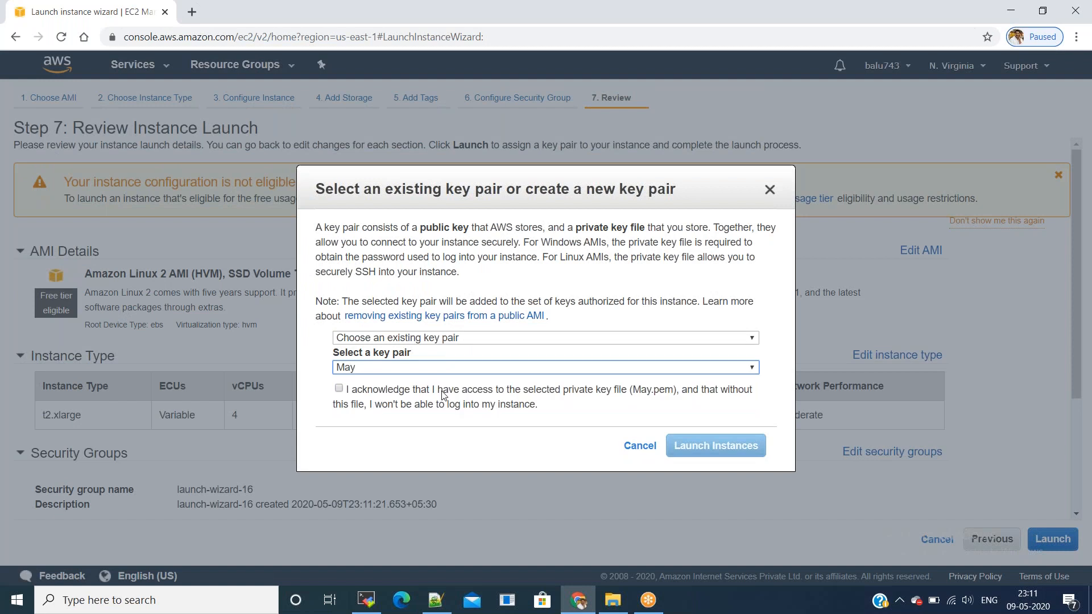
click(431, 393)
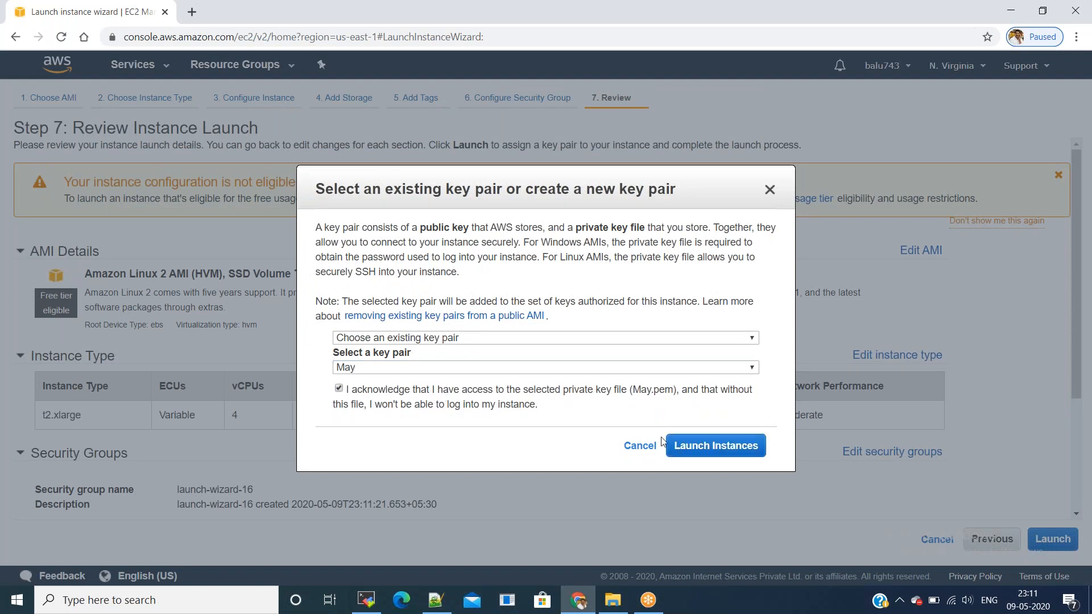
click(692, 452)
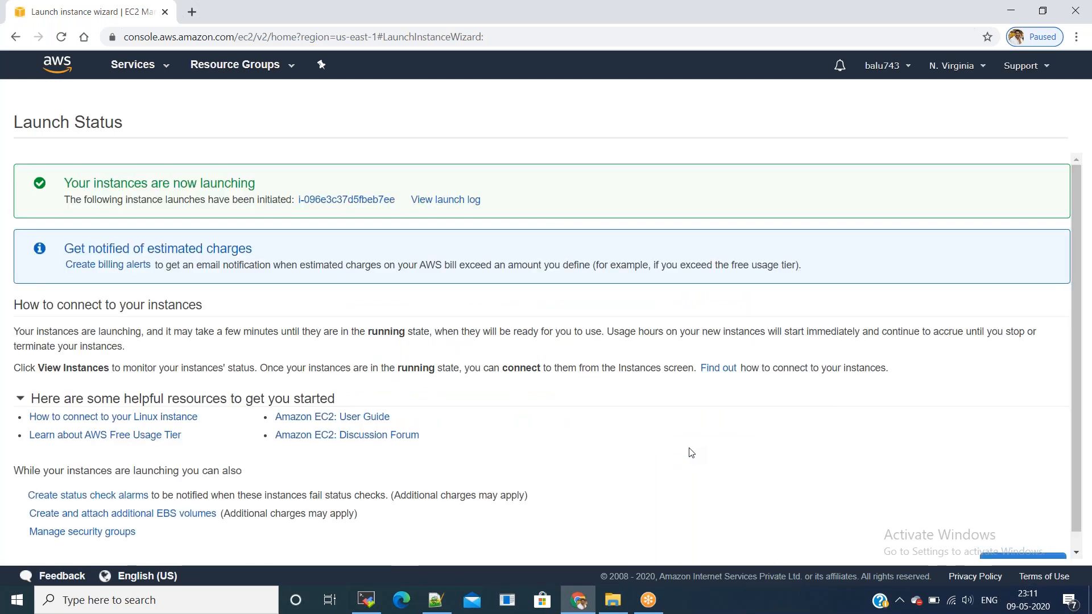
Step: Rename the new instance to Jankins_Master and copy its public IP 3.90.38.1
click(315, 200)
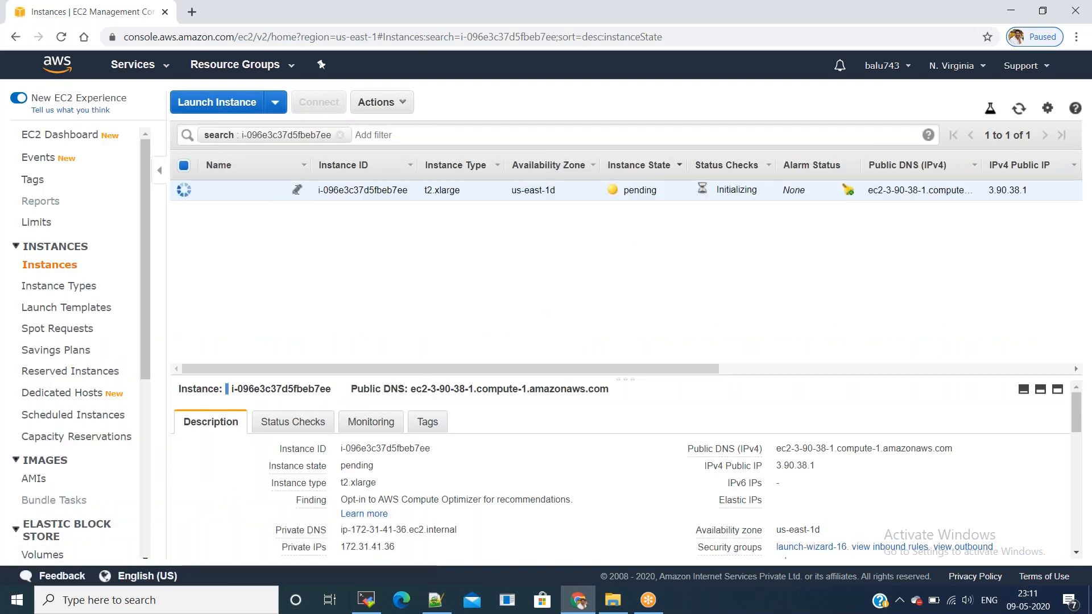
click(299, 193)
text(Jankins)
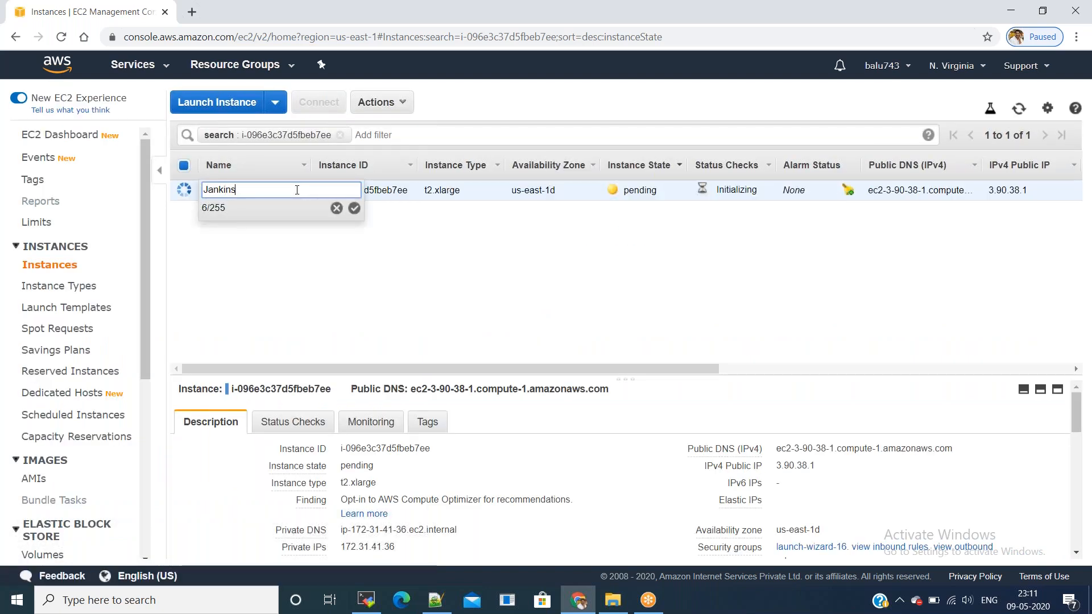
text(_Master)
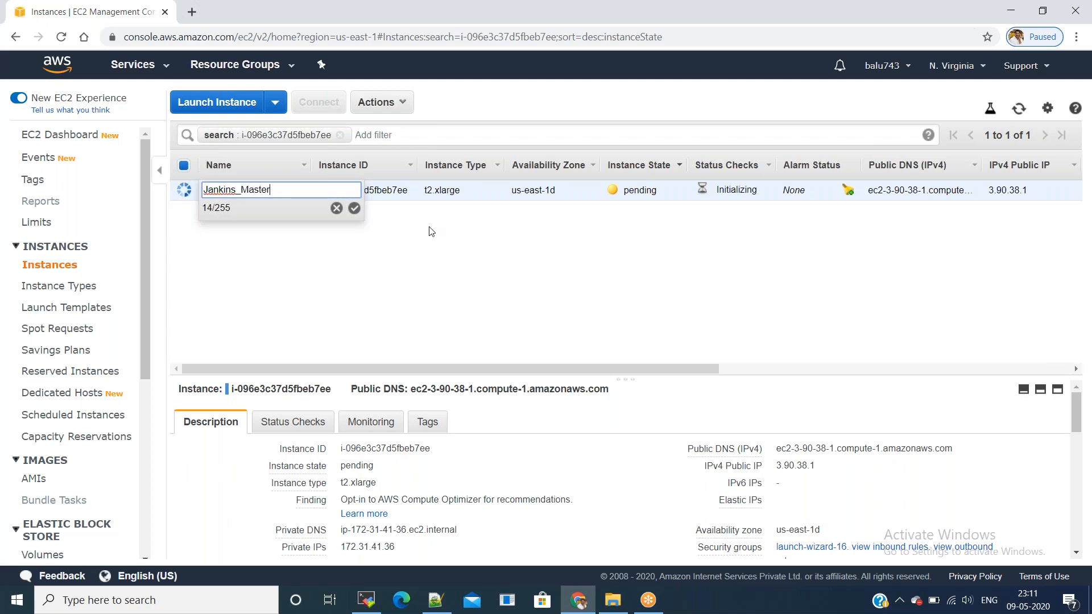
click(354, 208)
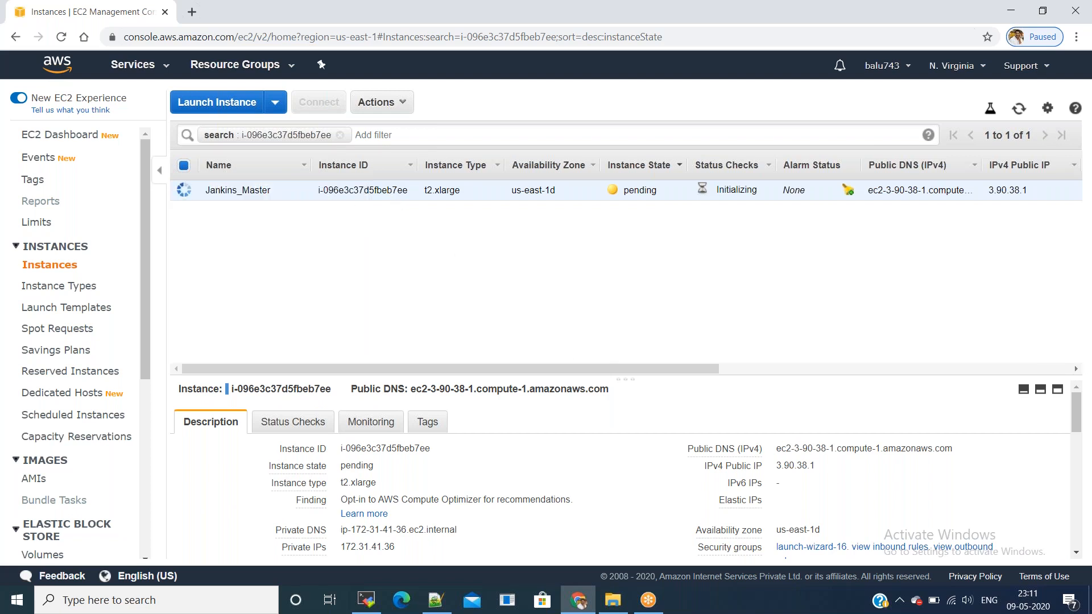
click(826, 466)
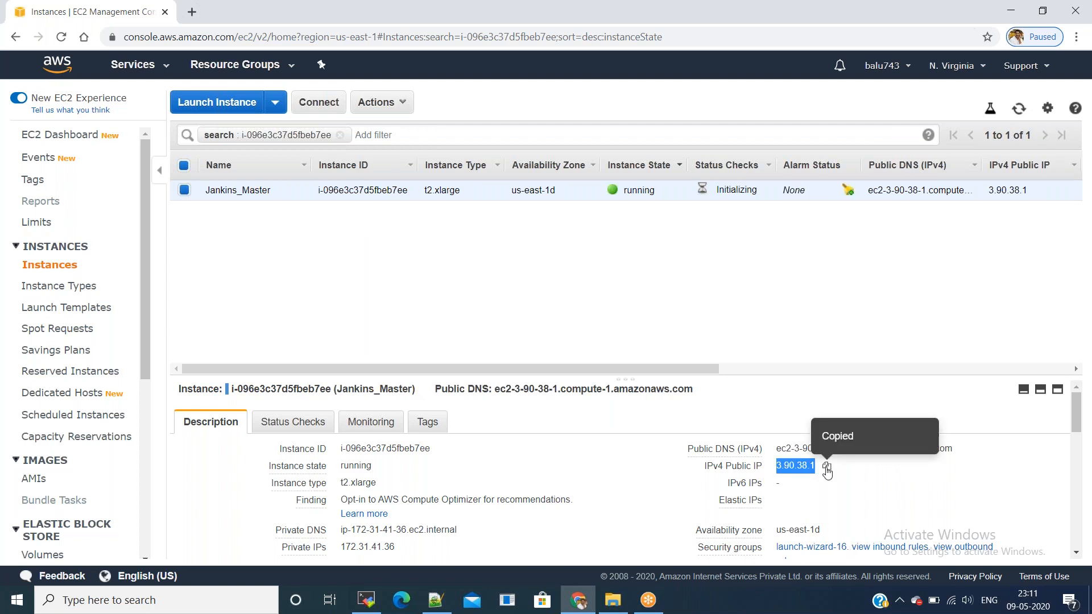
click(355, 608)
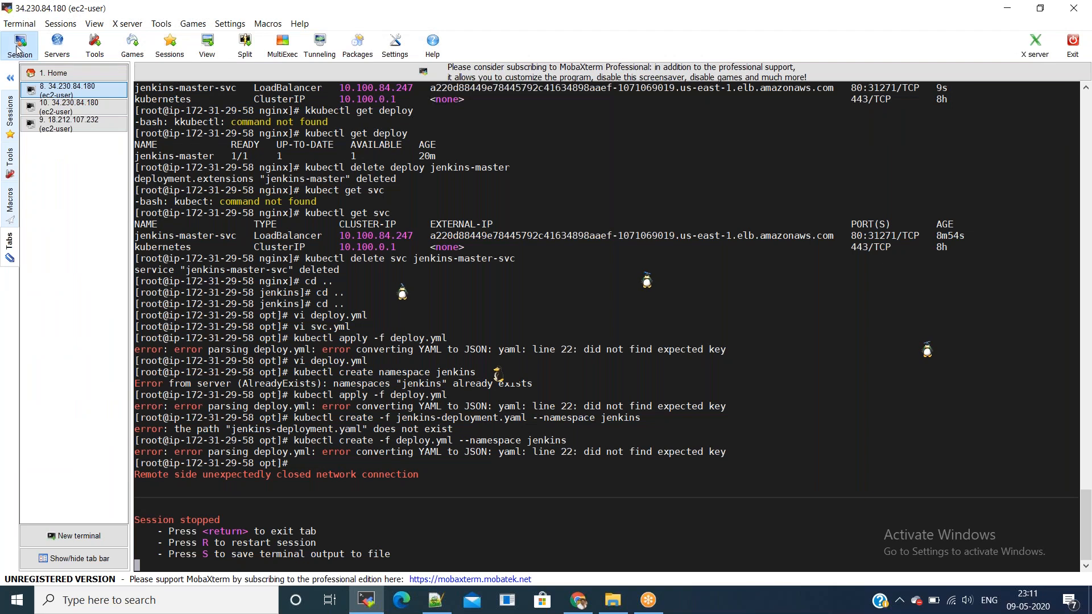
Step: Open an SSH session to 3.90.38.1 as ec2-user with May.pem, and close both old 34.230.84.180 tabs
click(17, 50)
click(260, 142)
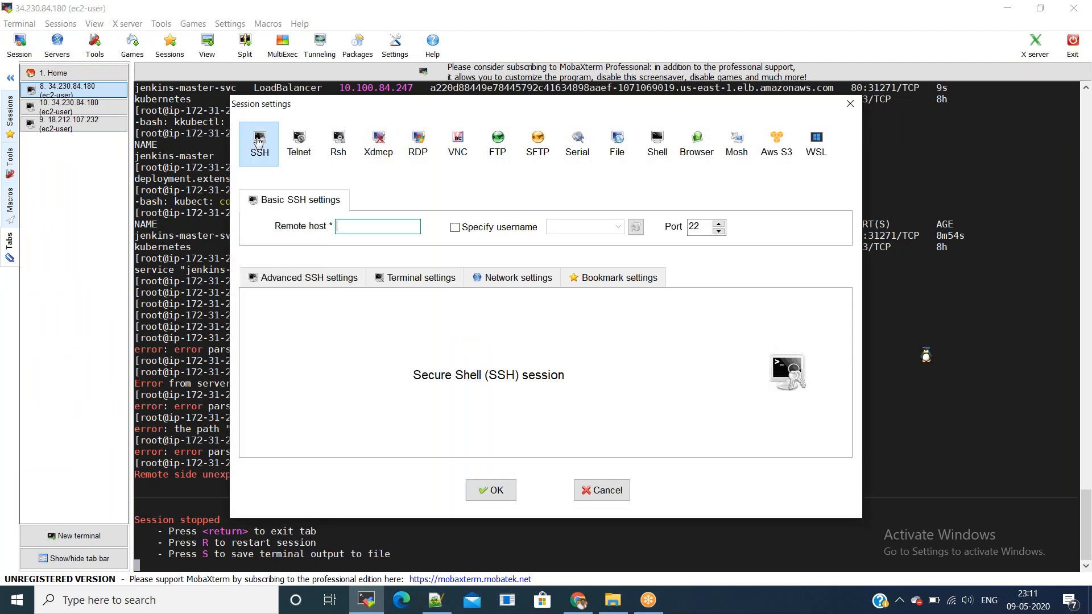
key(ctrl+v)
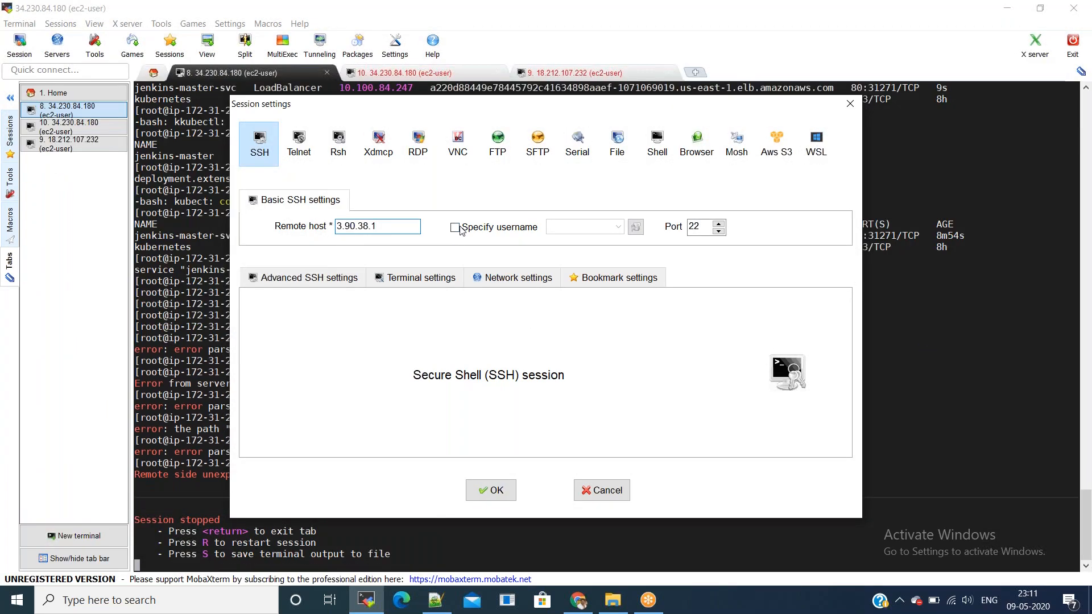
click(454, 227)
text(ec2-user)
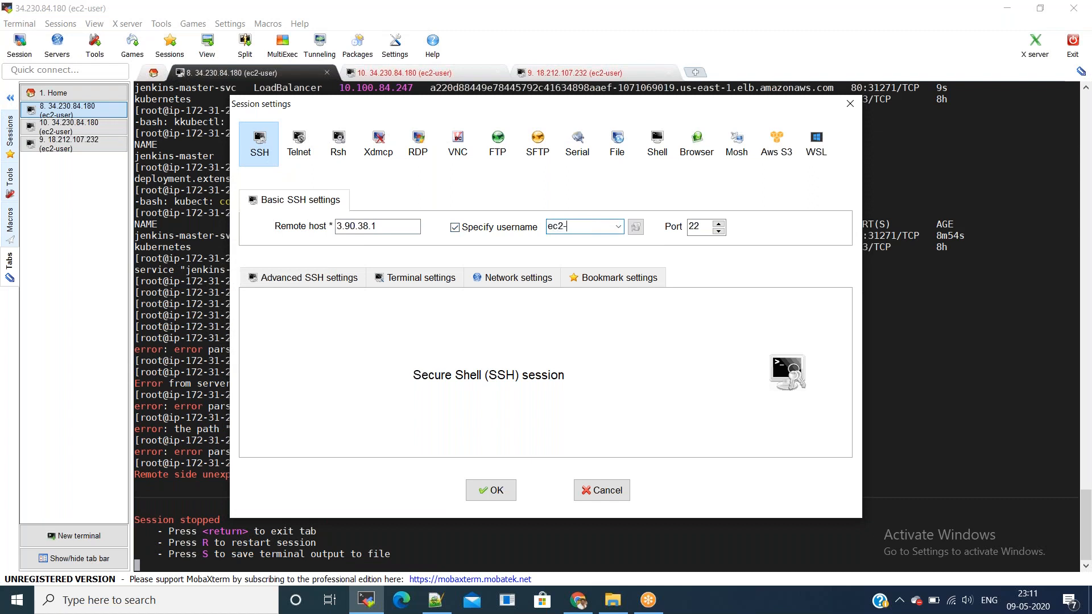
click(329, 277)
click(302, 405)
click(529, 405)
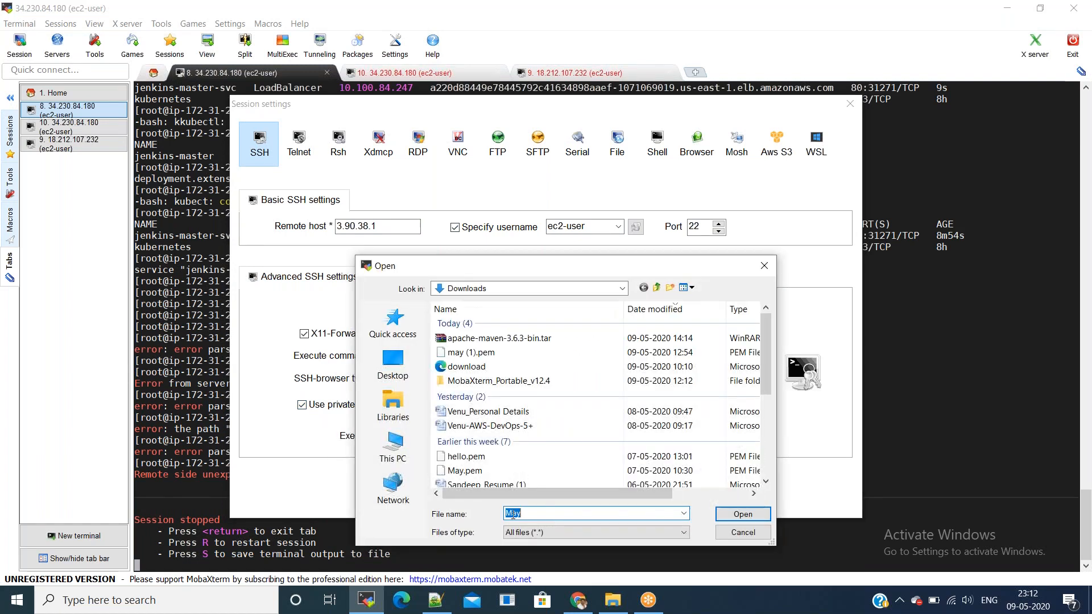
click(719, 518)
click(495, 489)
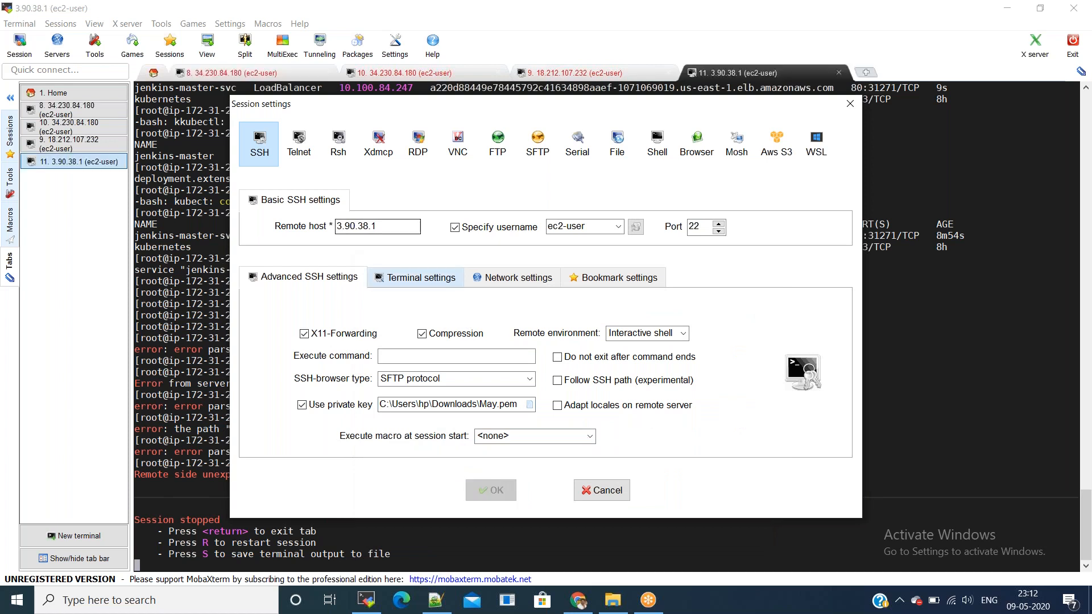
click(327, 73)
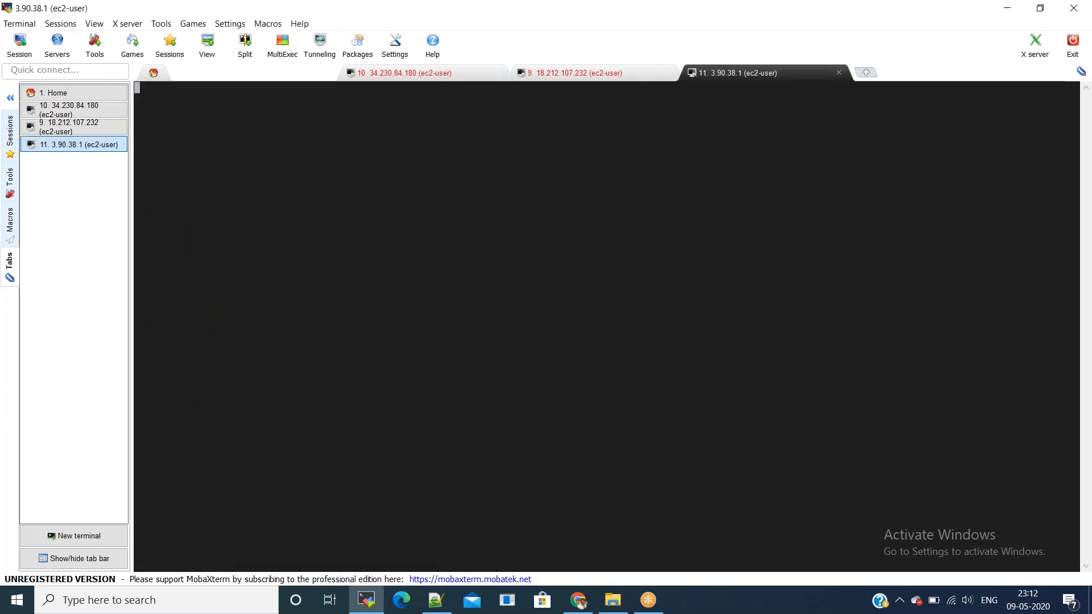
click(499, 73)
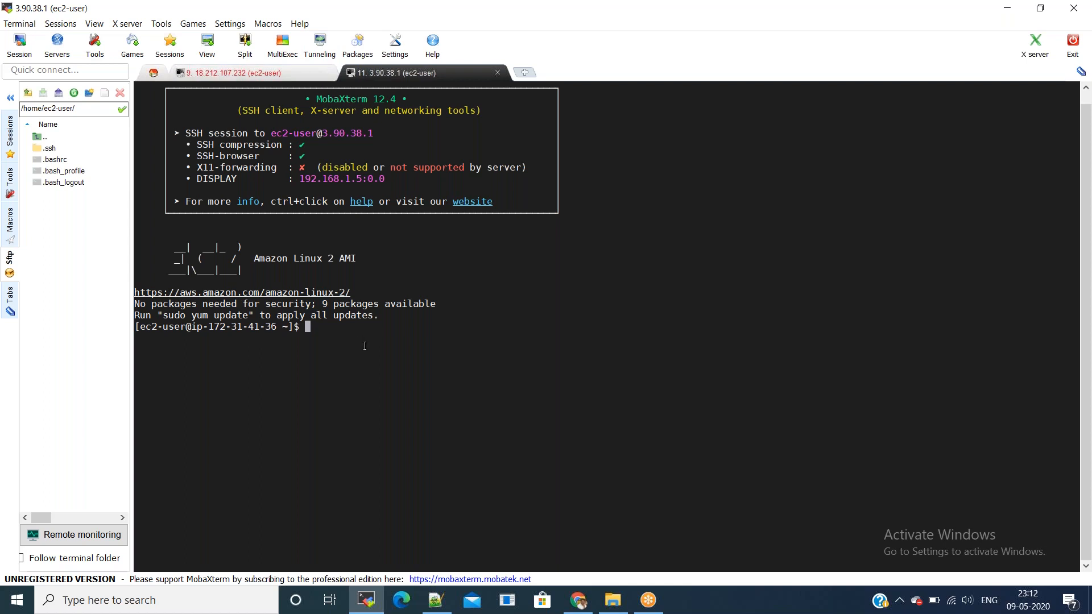
Step: Become root with sudo -i and run yum update -y until it completes
text(sudo -i)
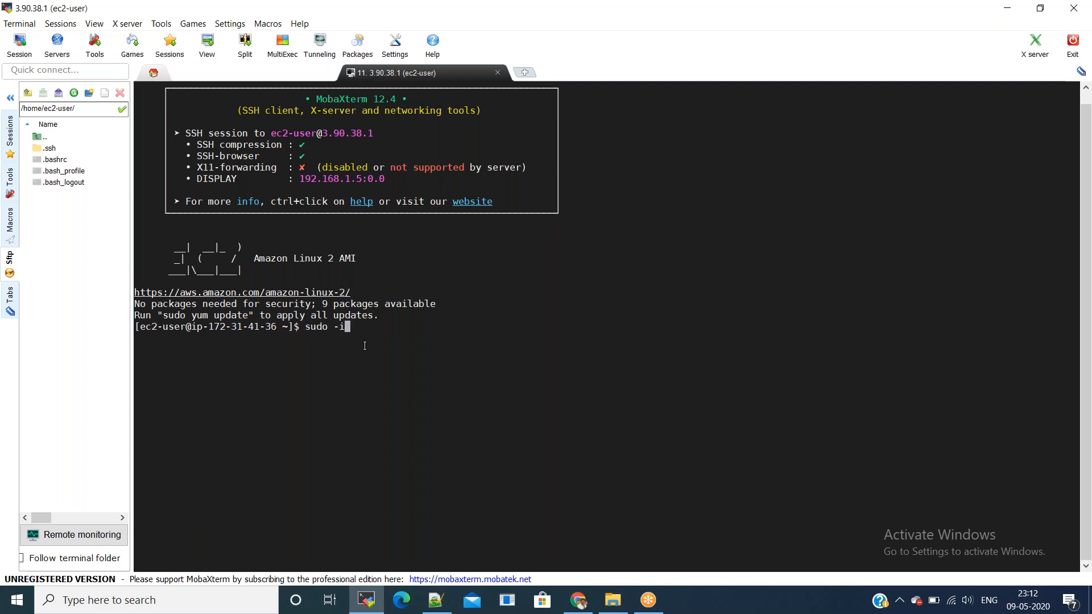
key(Return)
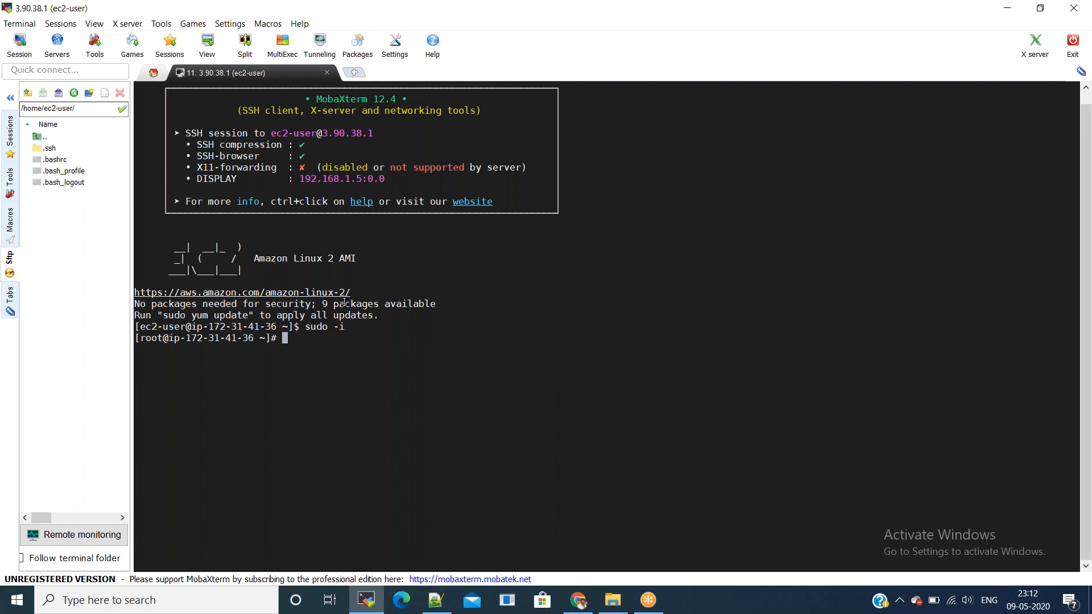
text(yum update -y)
key(Return)
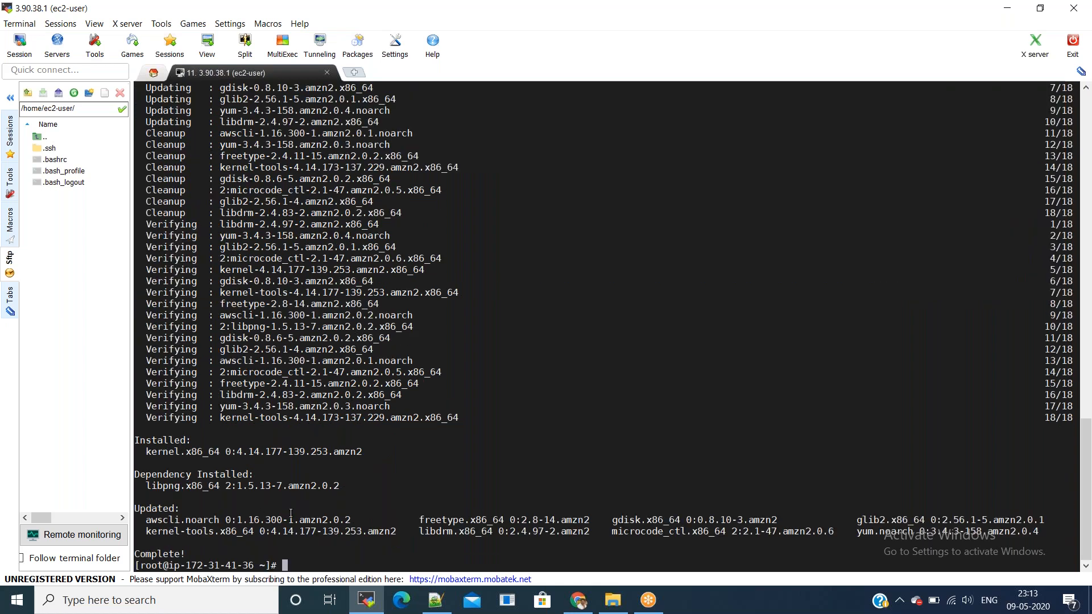
key(alt+Tab)
key(alt+Tab)
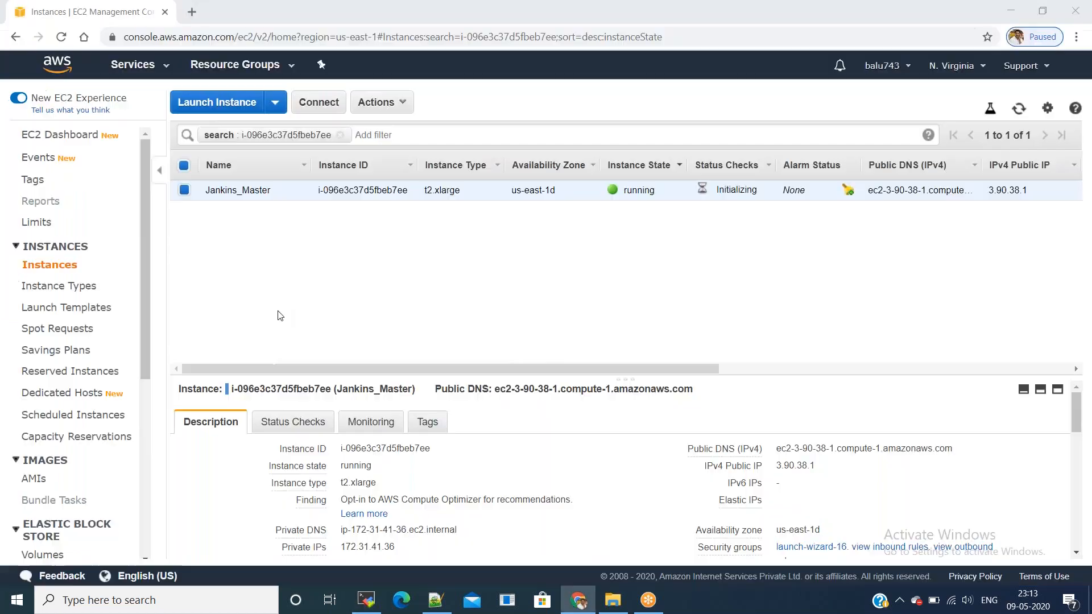
Step: Find the Jenkins Wiki Red Hat install guide and copy its three LTS install commands
click(192, 16)
text(jenk)
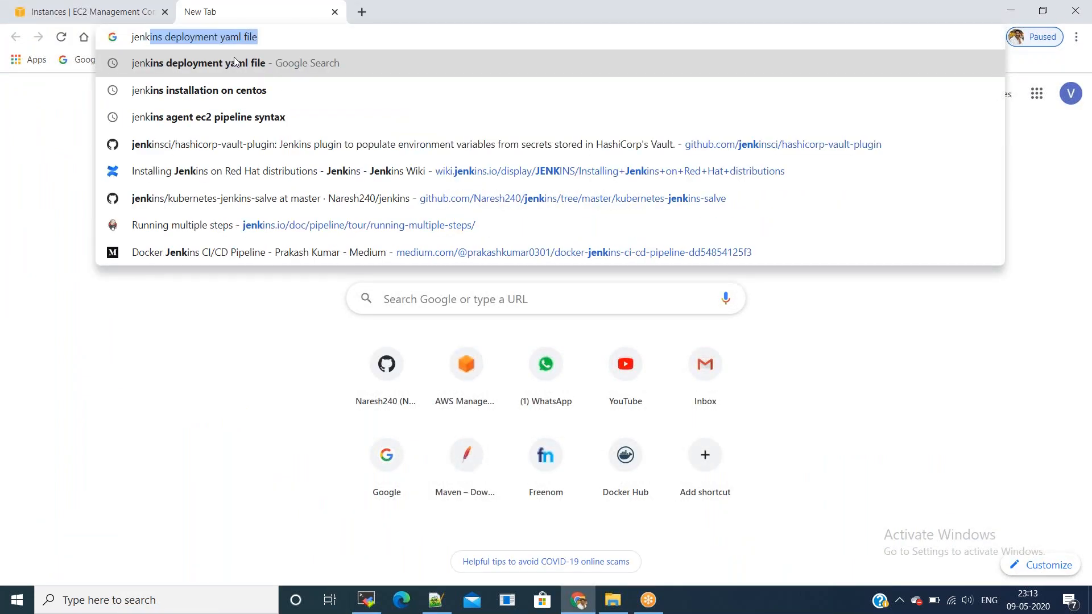
text(ins ins)
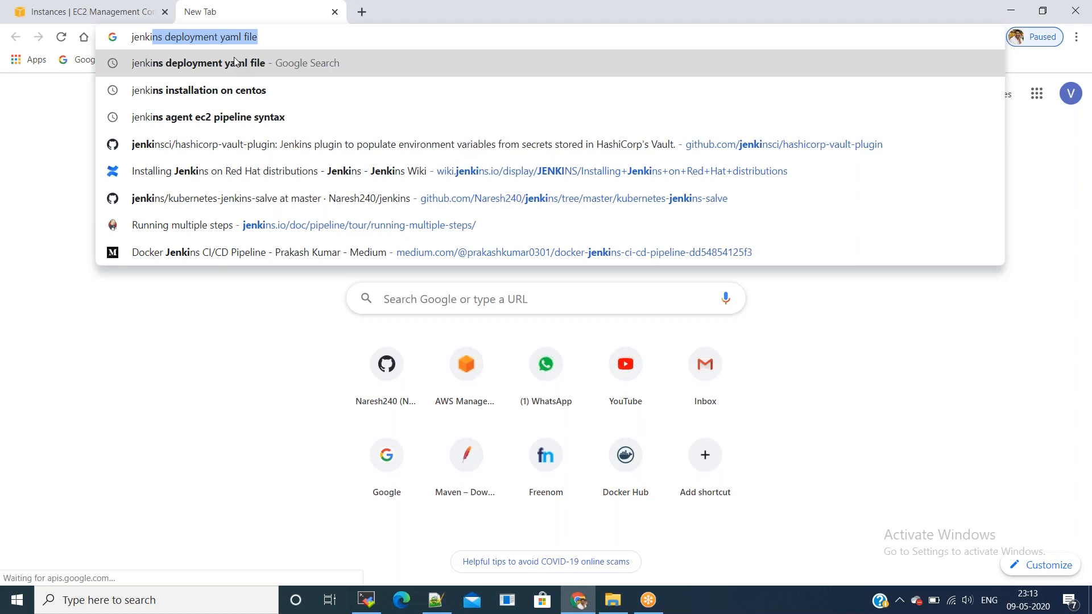
key(Return)
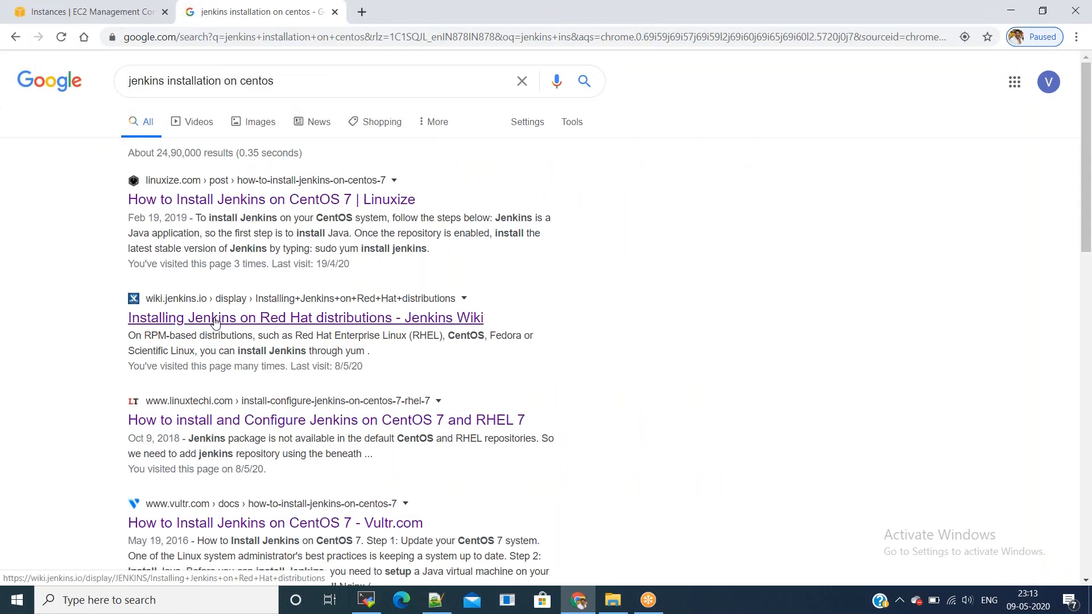
click(215, 322)
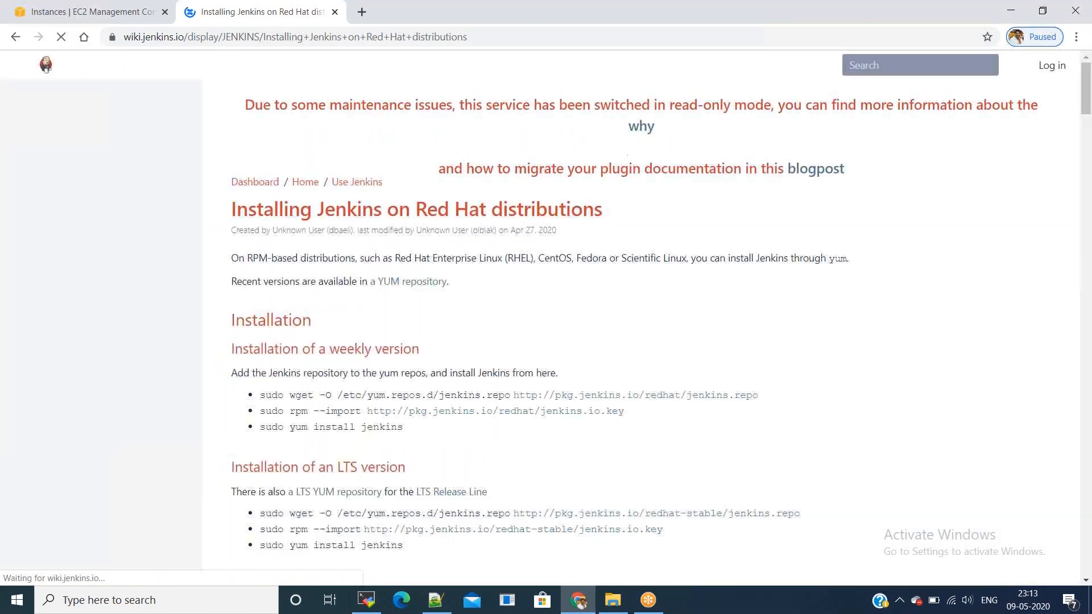
scroll(262, 273, down, 2)
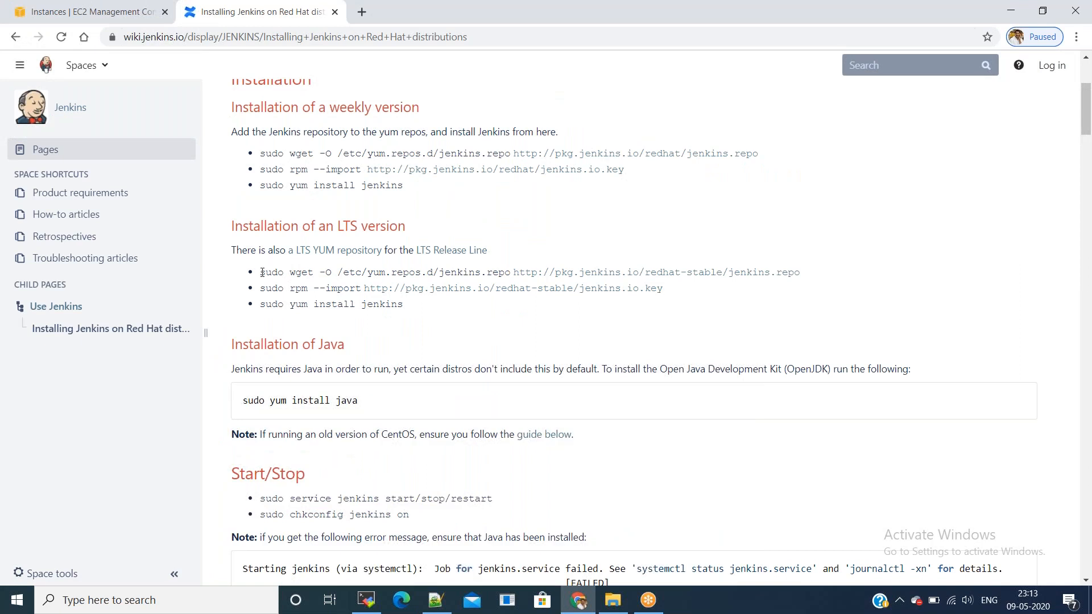
drag(262, 273, 429, 310)
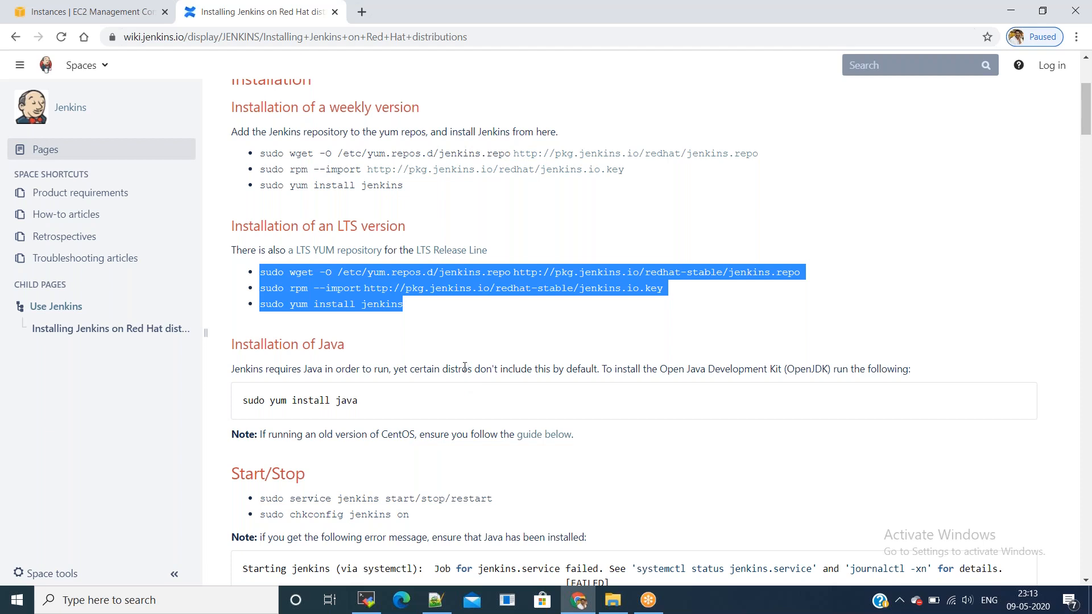
key(alt+Tab)
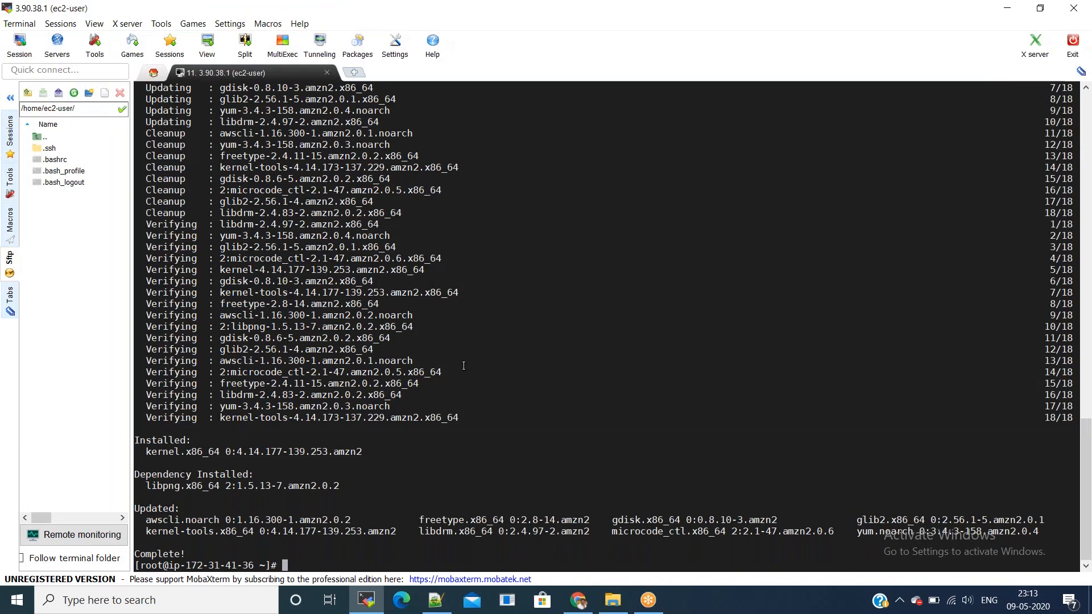
Step: Paste the Jenkins LTS repo and key commands and run yum install jenkins -y
key(ctrl+l)
text(sudo wget -O /etc/yum.repos.d/jenkins.repo http://pkg.jenkins.io/redhat-stable/jenkins.repo)
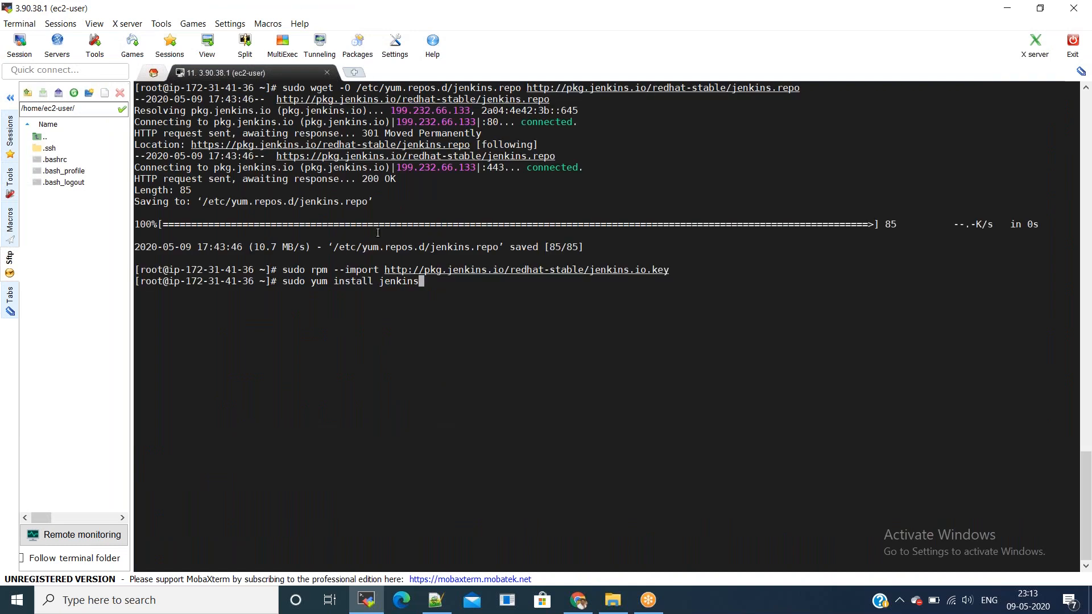
text(-y)
key(Return)
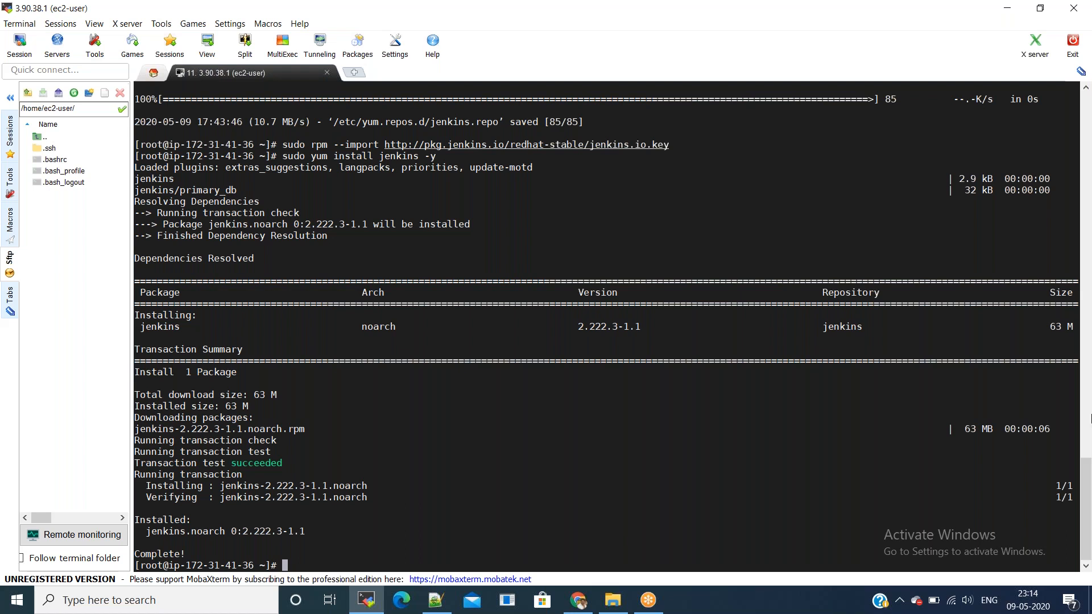
Step: Try starting Jenkins, then install java-1.8.0-openjdk with yum -y
key(ctrl+l)
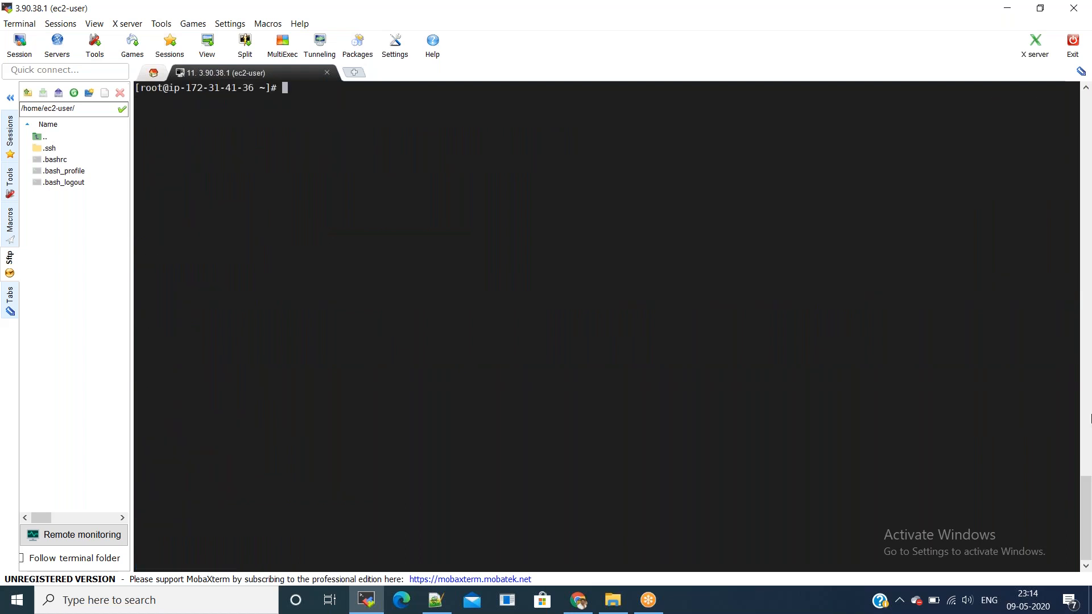
text(service jenkins start)
key(Return)
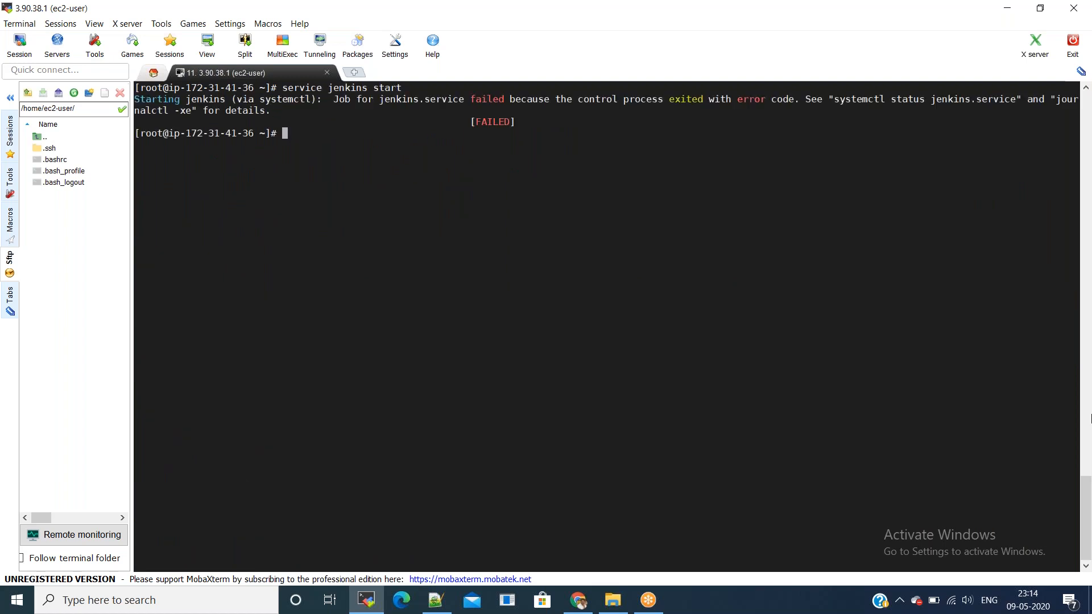
text(yum install java-1.8.0-ope)
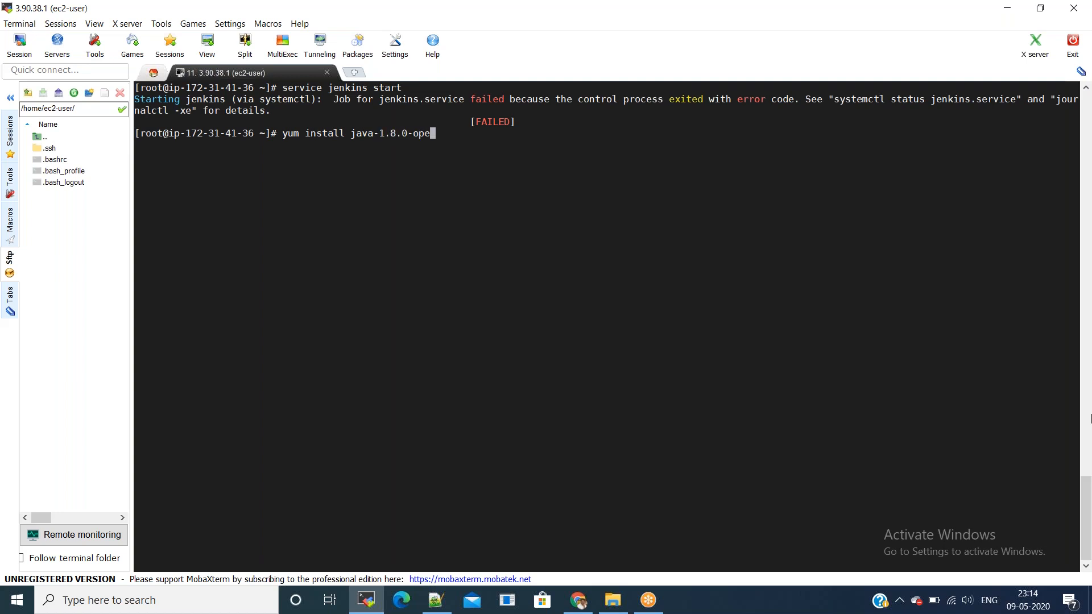
text(njdk -y)
key(Return)
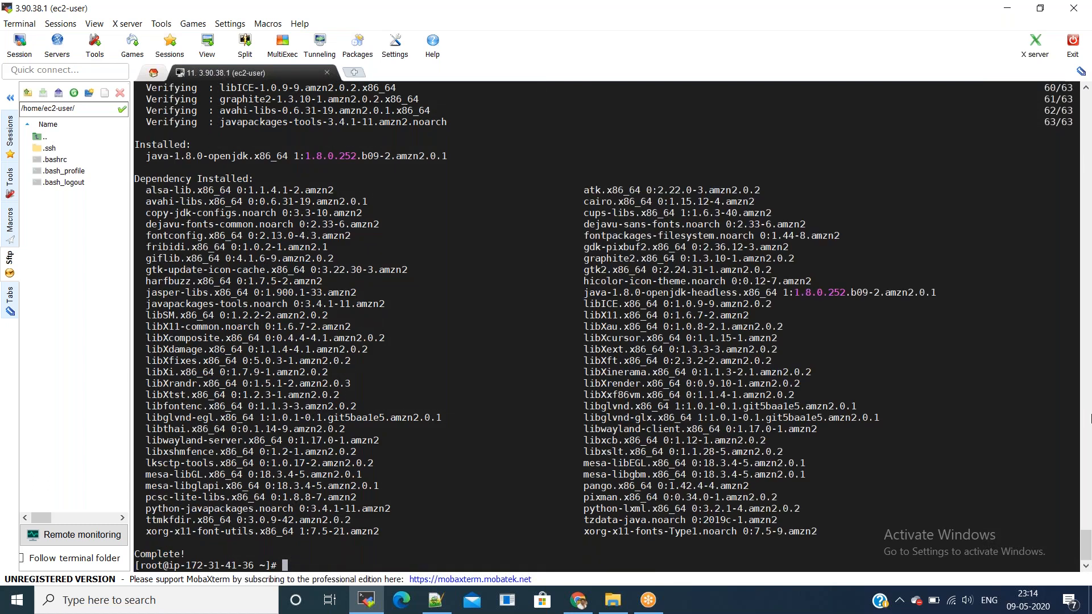
Step: Verify the installed Java version with java -version
key(ctrl+l)
key(Up)
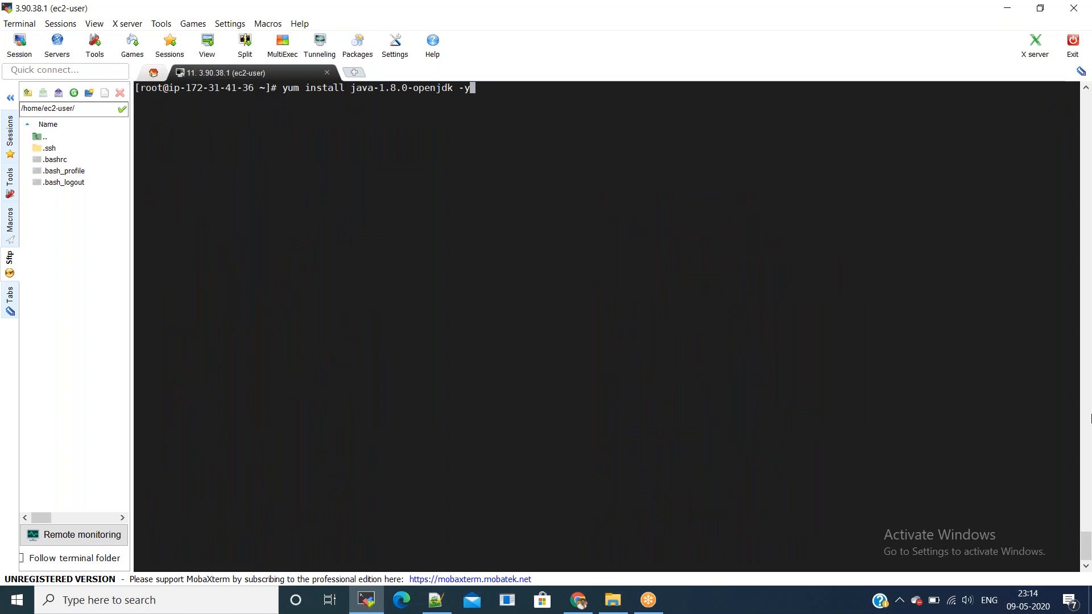
key(Up)
key(BackSpace)
key(BackSpace)
key(BackSpace)
key(BackSpace)
key(BackSpace)
key(BackSpace)
key(BackSpace)
key(BackSpace)
key(BackSpace)
key(BackSpace)
key(BackSpace)
key(BackSpace)
key(BackSpace)
key(BackSpace)
key(BackSpace)
key(BackSpace)
key(BackSpace)
key(BackSpace)
key(BackSpace)
key(BackSpace)
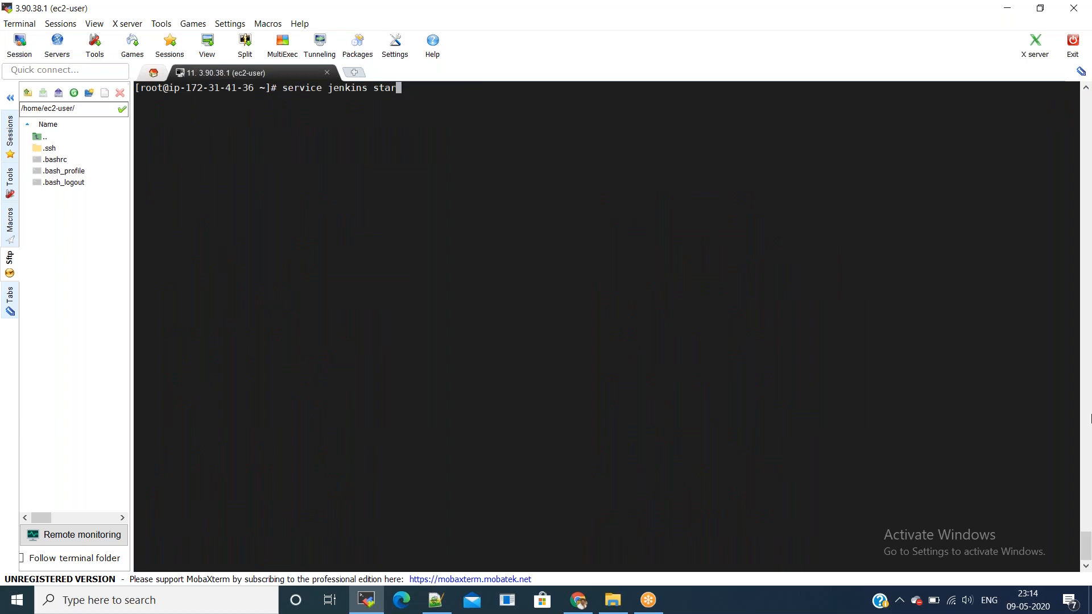
text(ja)
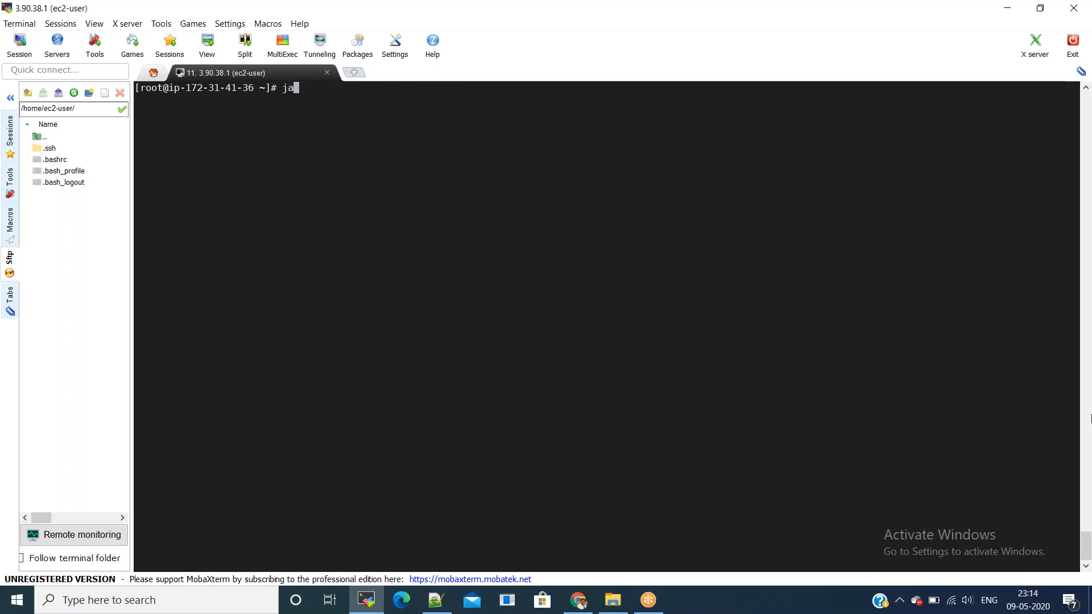
text(va -version)
key(Return)
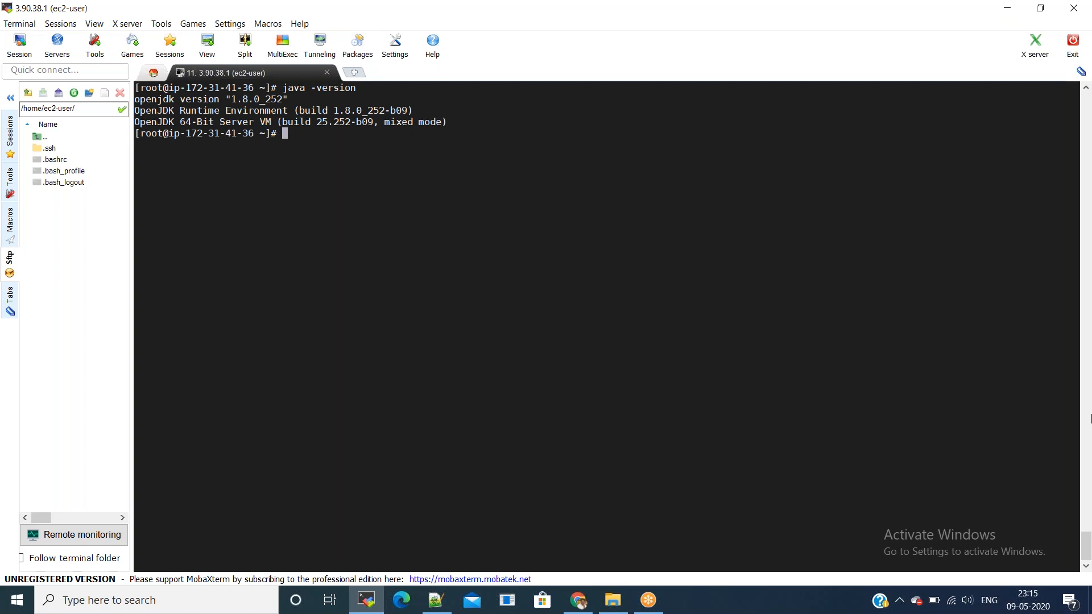
Step: Start the Jenkins service, confirm its status, and enable it at boot with chkconfig
key(Up)
key(Up)
key(Up)
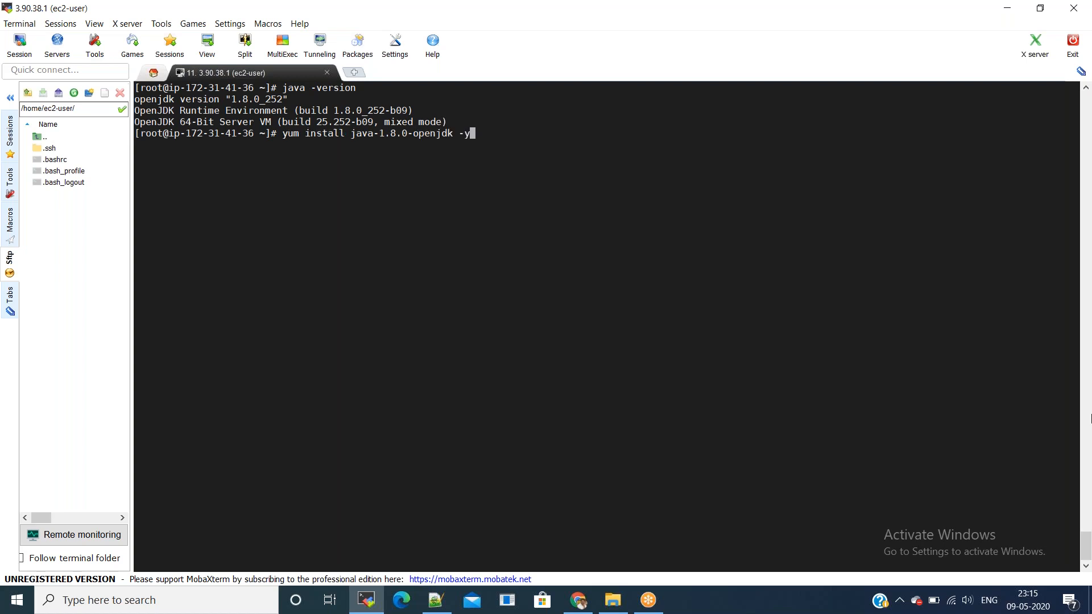
key(Return)
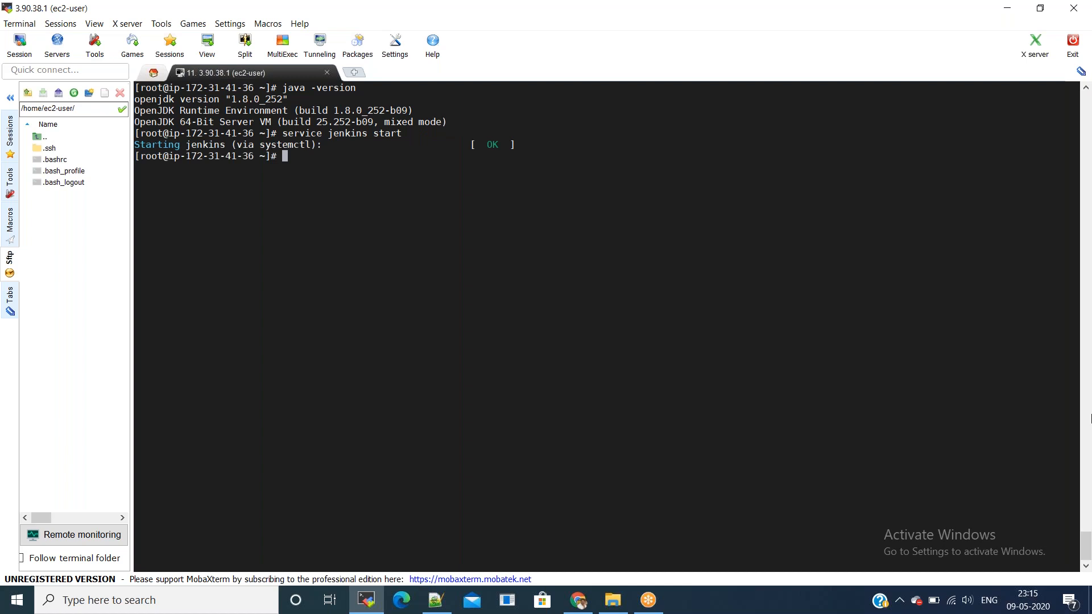
text(service jenkins status)
key(Return)
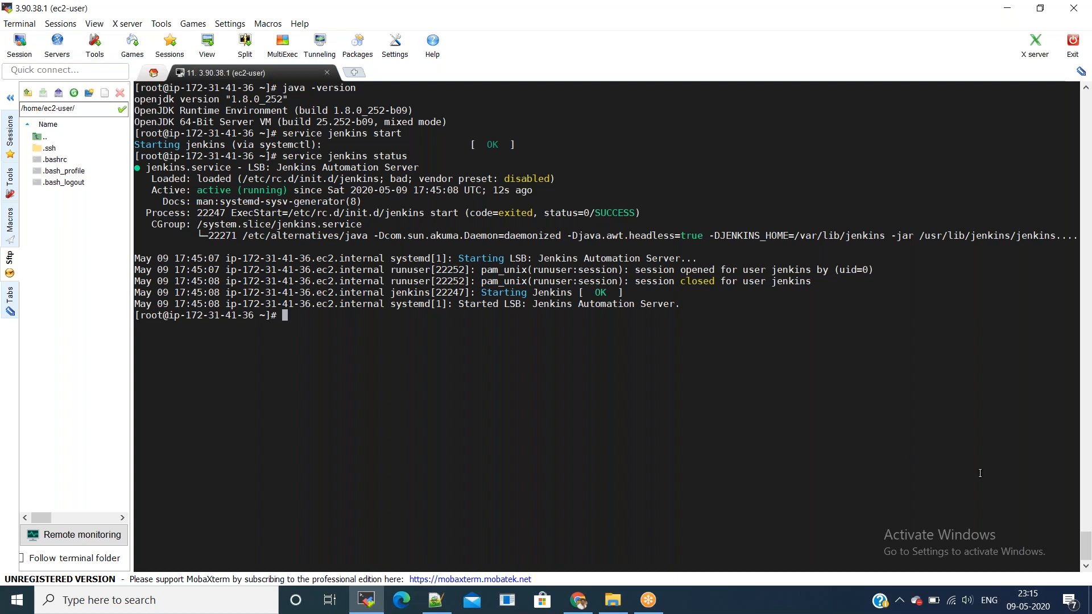
text(chkconfig jenkins on)
key(Return)
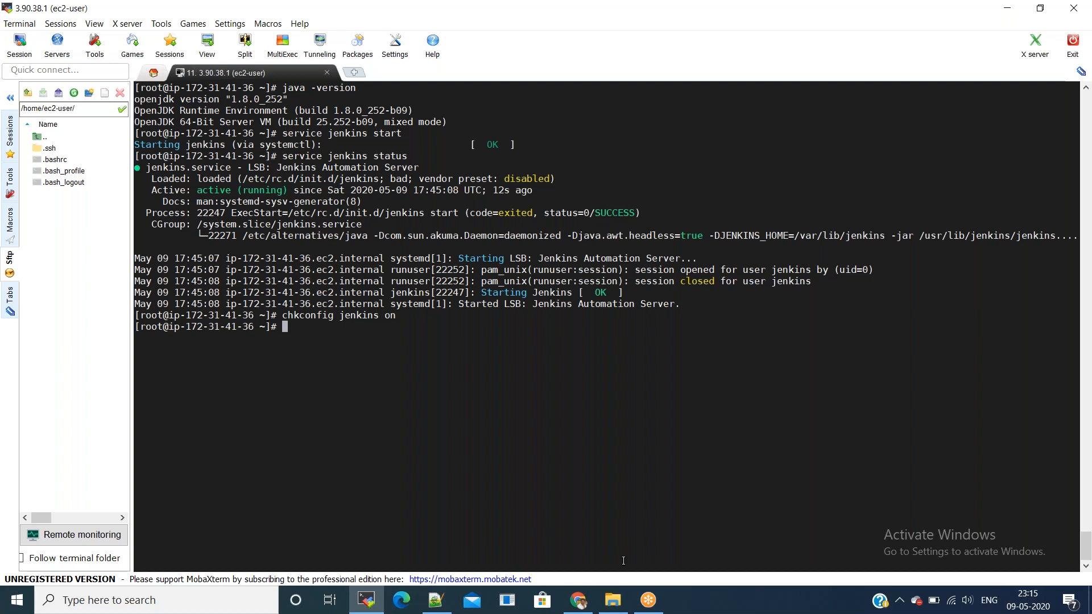
click(578, 600)
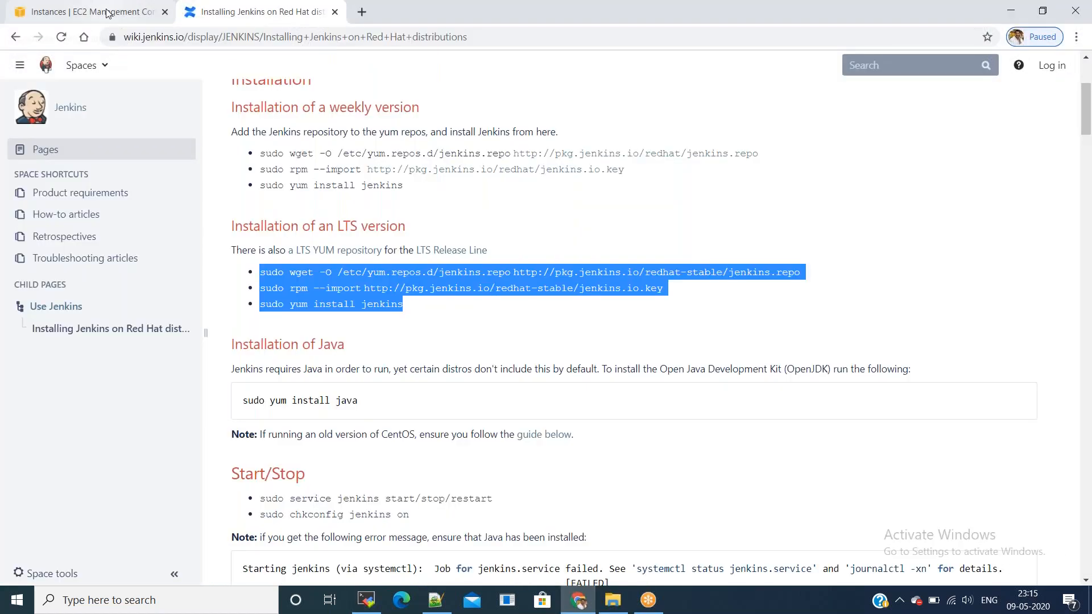
Step: Open the instance's launch-wizard-16 security group for inbound rule editing
click(106, 13)
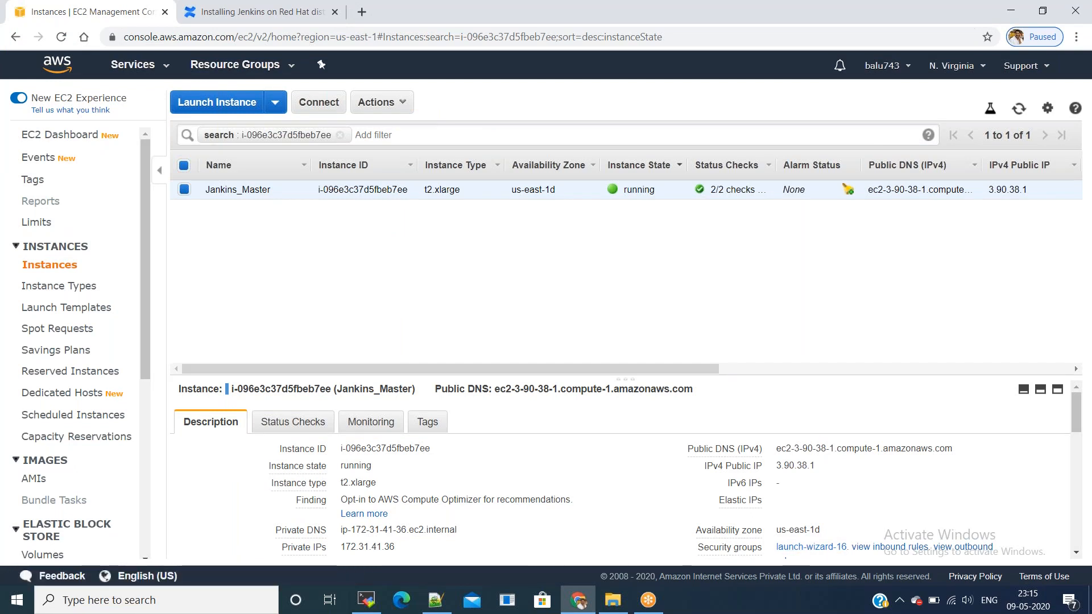
scroll(733, 348, down, 1)
click(811, 484)
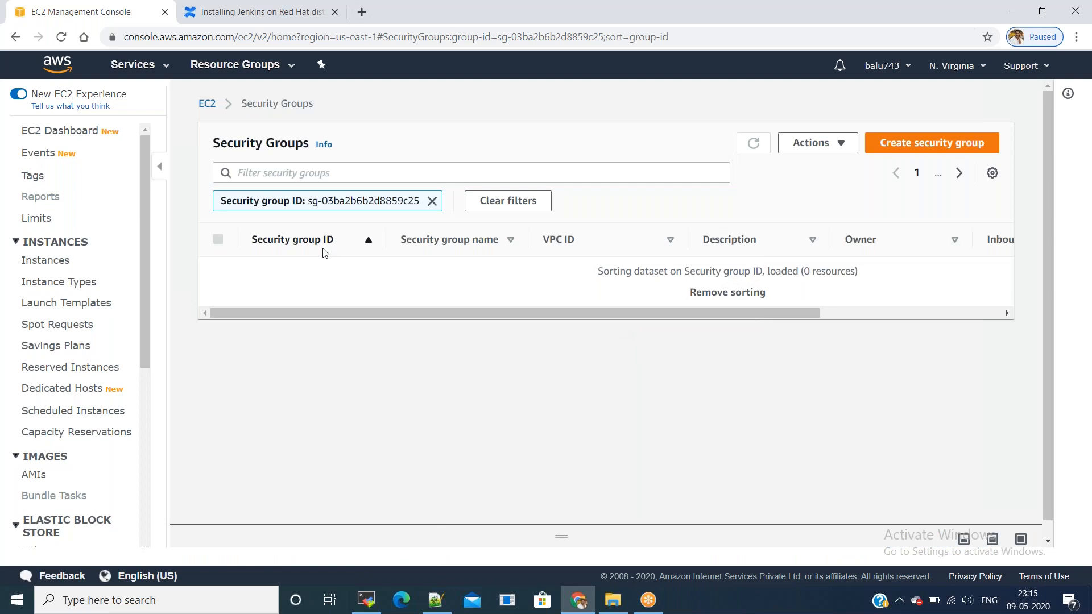
click(312, 271)
click(925, 432)
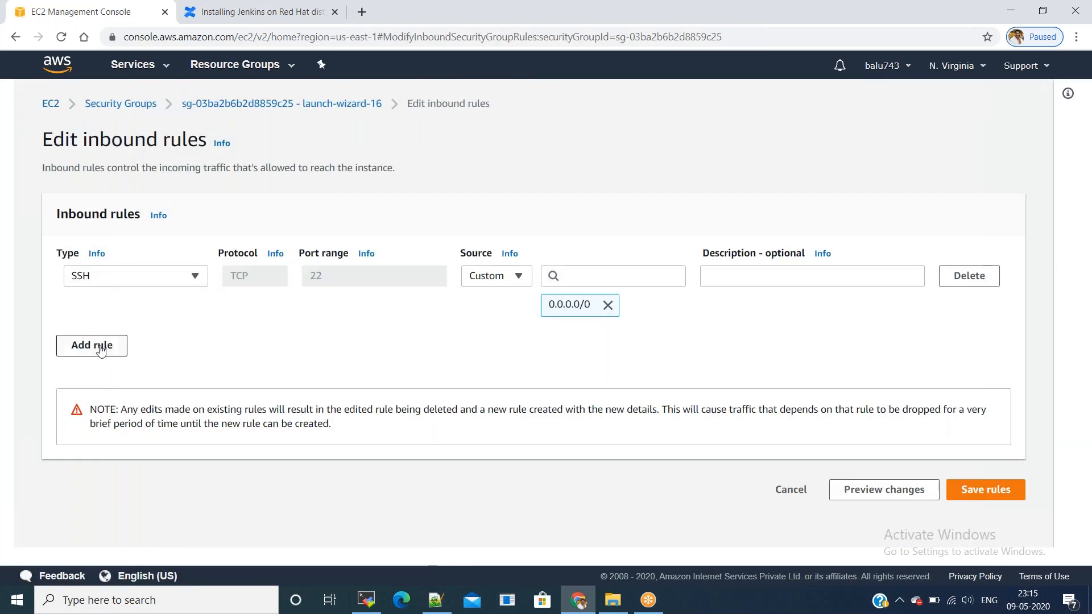
Step: Add and save a Custom TCP inbound rule for port 8080 from 0.0.0.0/0
click(100, 348)
click(344, 335)
key(BackSpace)
text(8080)
key(Tab)
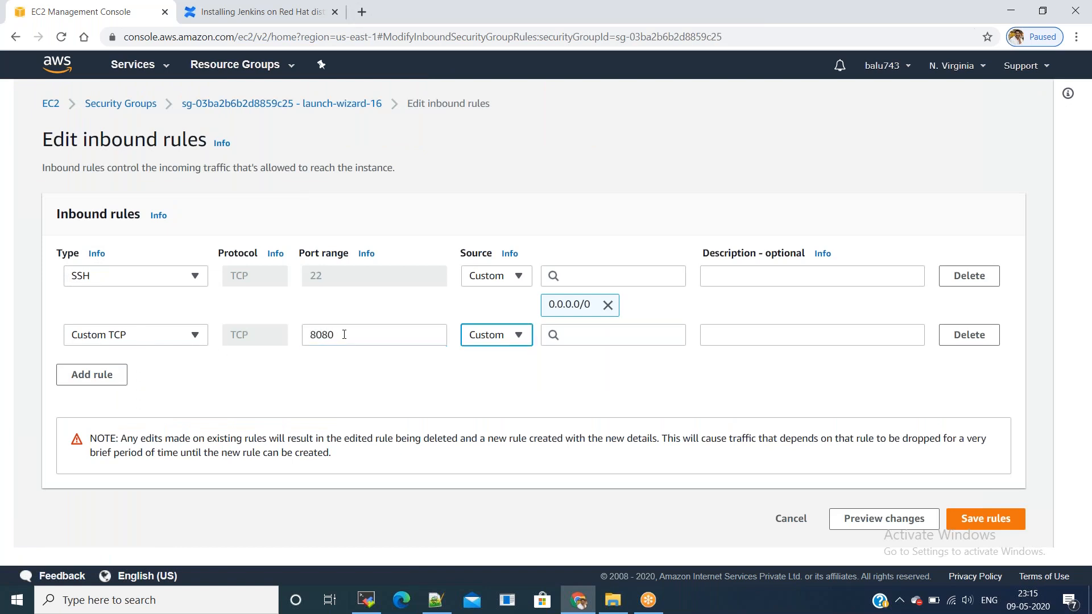
key(Tab)
text(0.0.0)
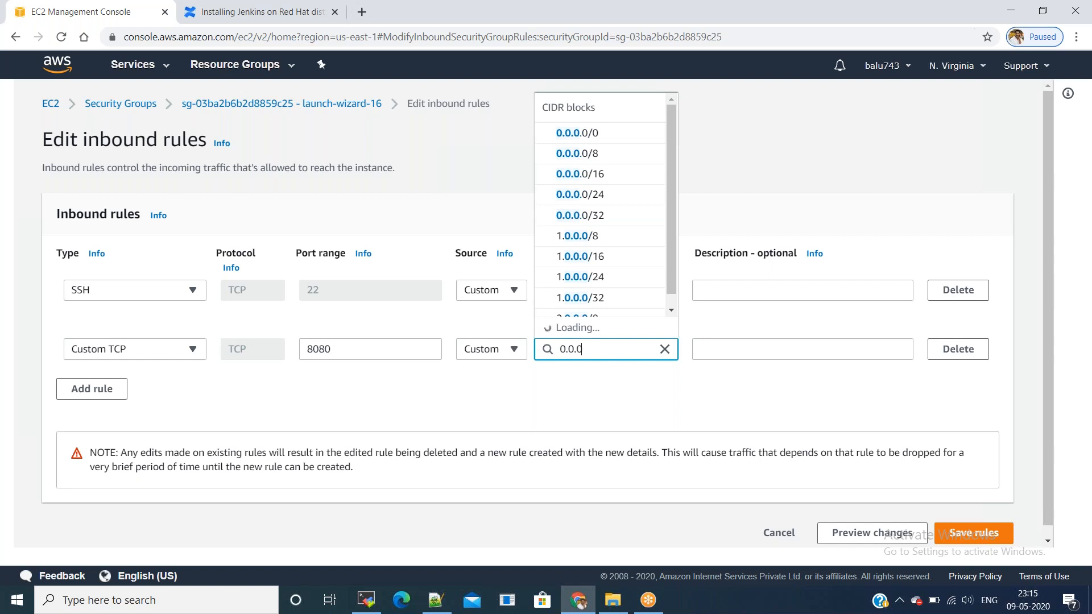
click(577, 154)
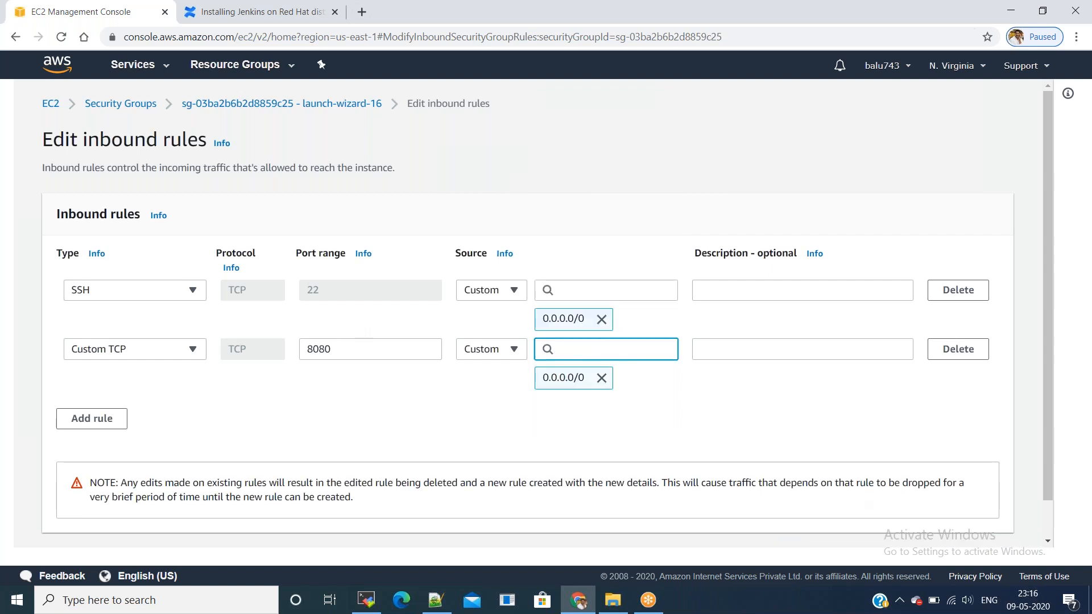
scroll(546, 313, down, 2)
click(986, 528)
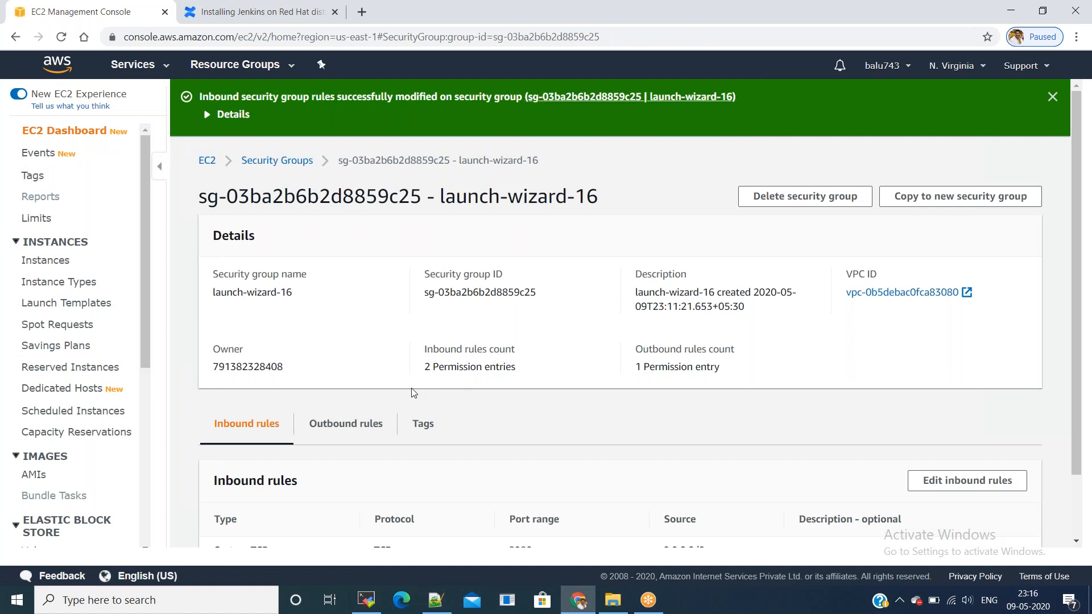
scroll(413, 393, down, 2)
scroll(232, 338, up, 2)
click(34, 262)
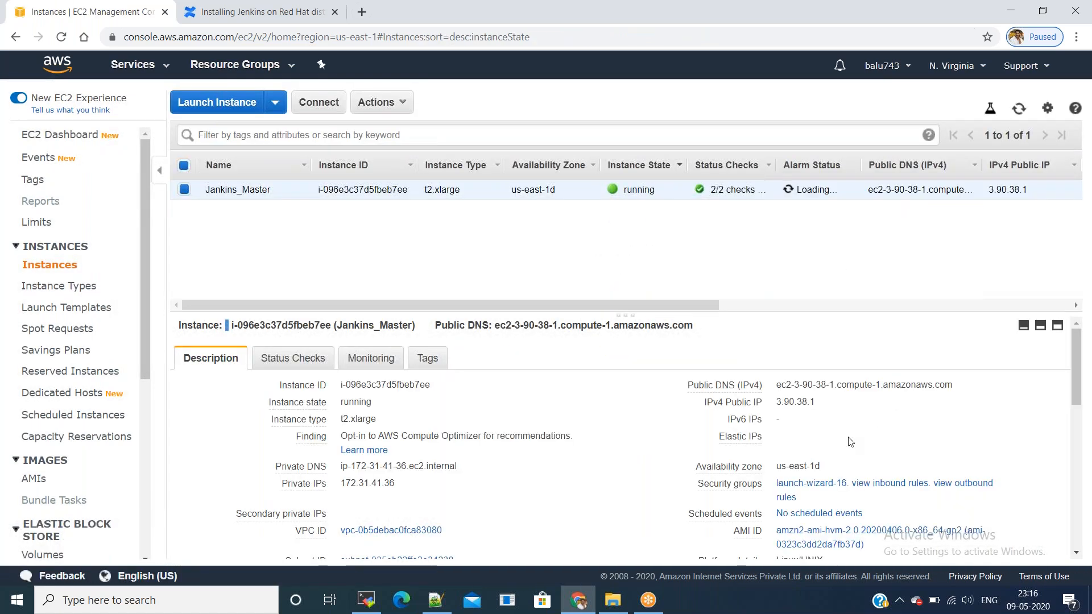
Step: Open Jenkins at 3.90.38.1:8080 in the browser
click(826, 402)
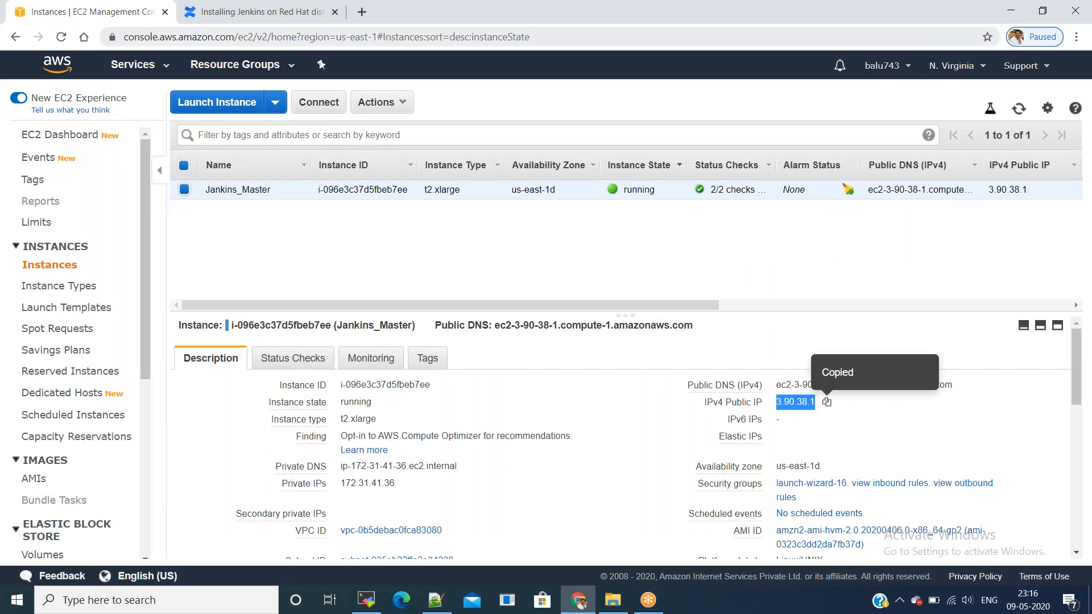
click(261, 11)
key(ctrl+l)
key(ctrl+v)
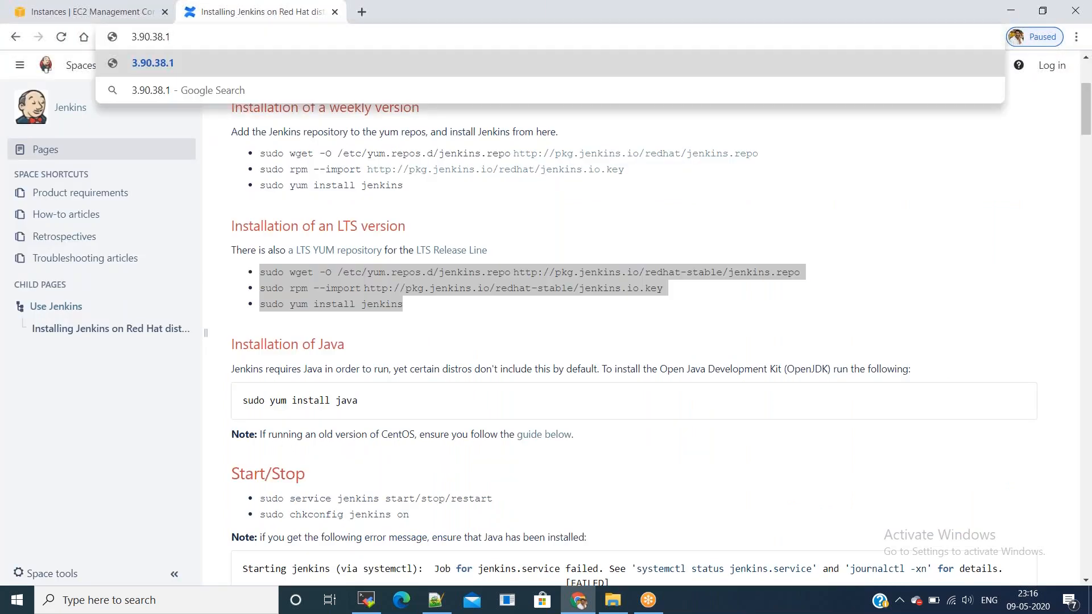
text(:8080)
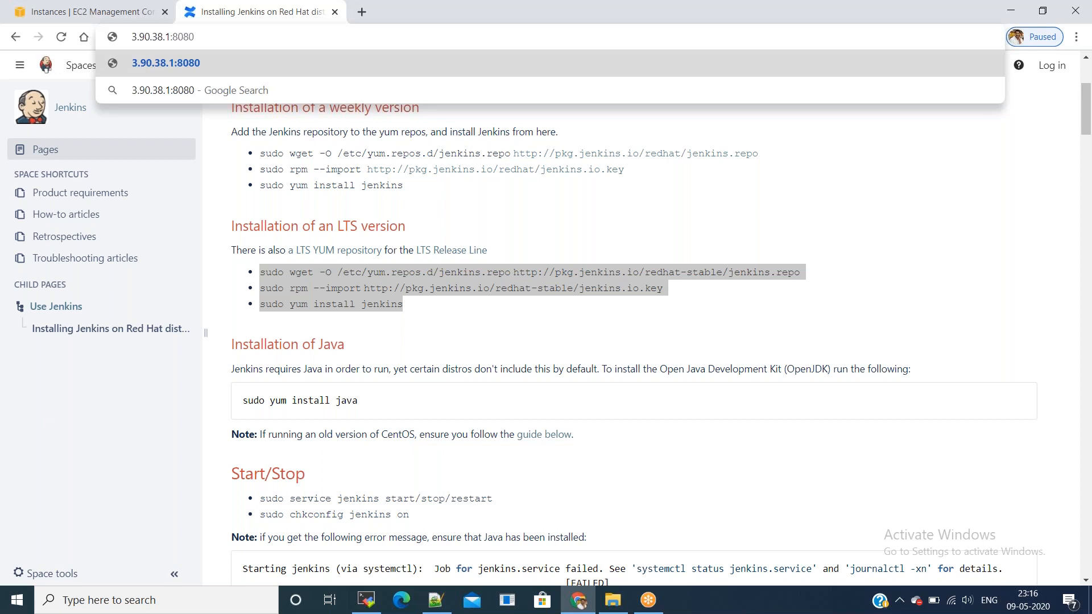
key(Return)
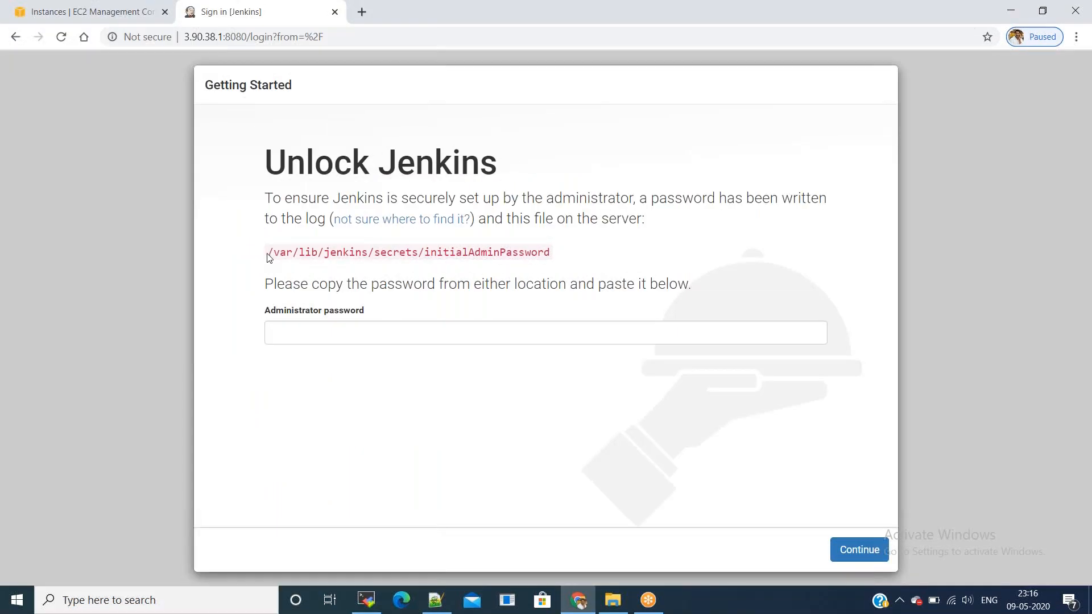
Step: Print /var/lib/jenkins/secrets/initialAdminPassword on the server and paste it into the Administrator password field
drag(554, 253, 222, 261)
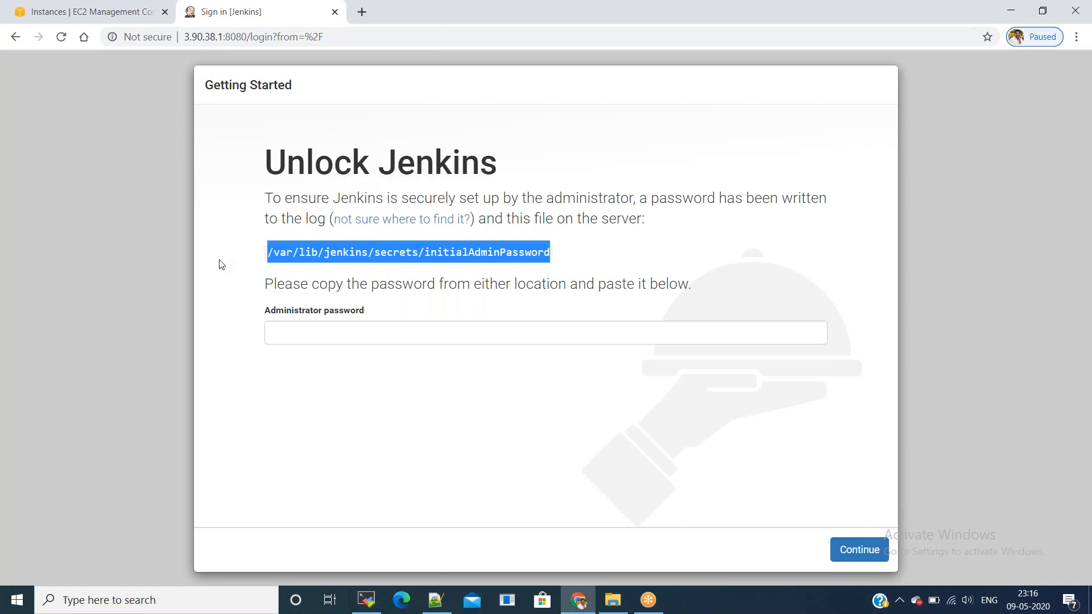
key(alt+Tab)
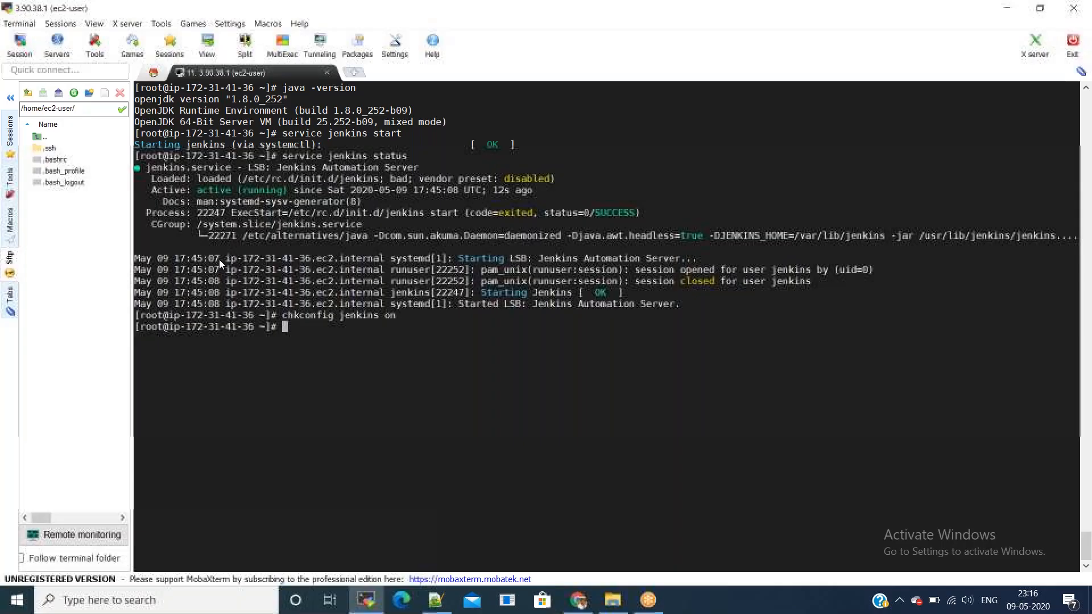
right_click(291, 275)
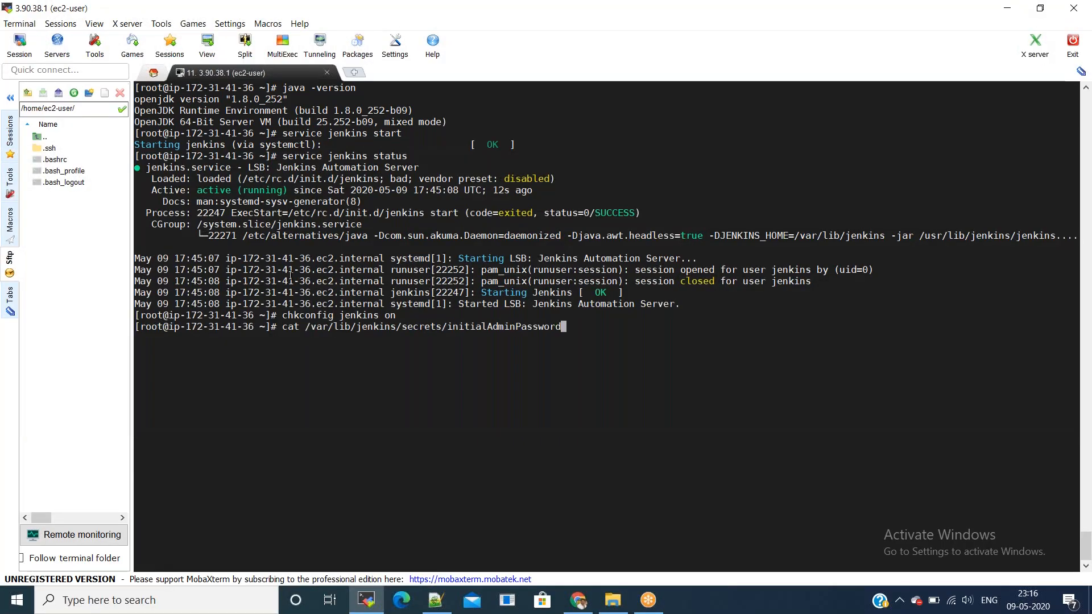
key(Return)
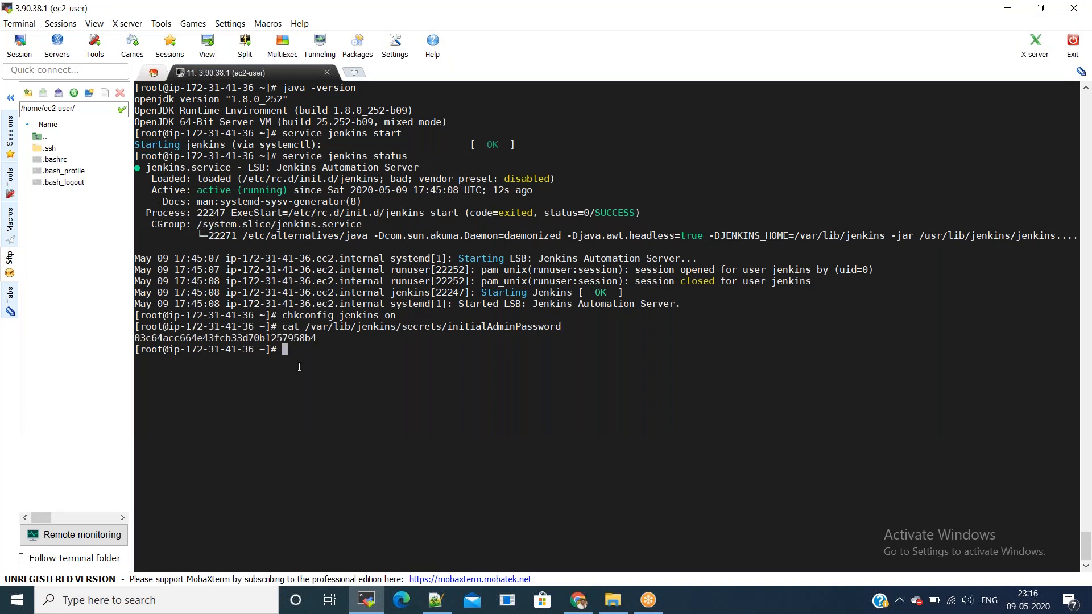
double_click(291, 339)
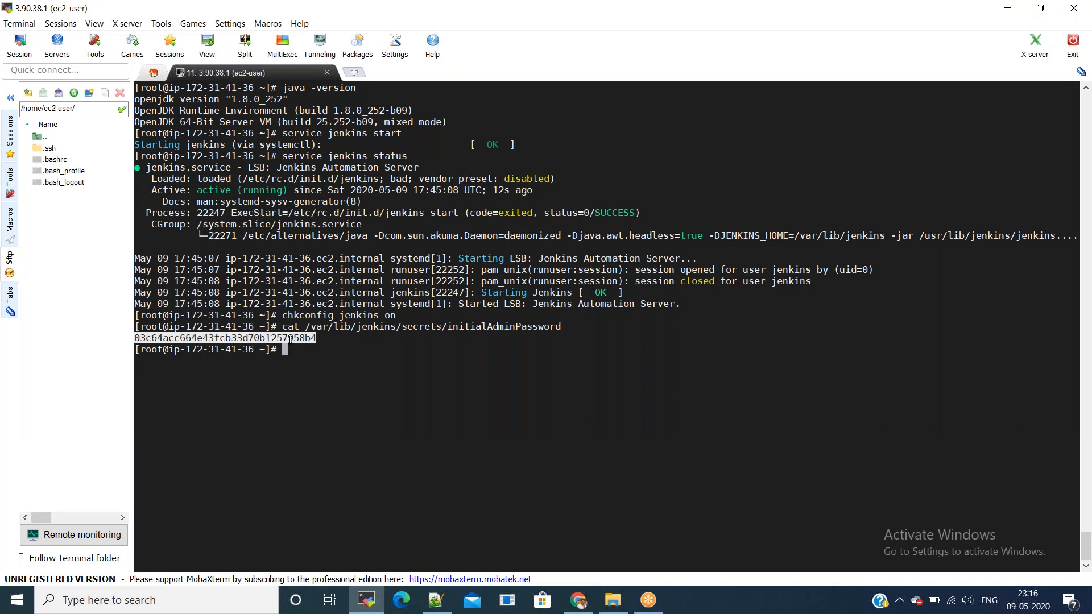
key(alt+Tab)
click(370, 334)
key(ctrl+v)
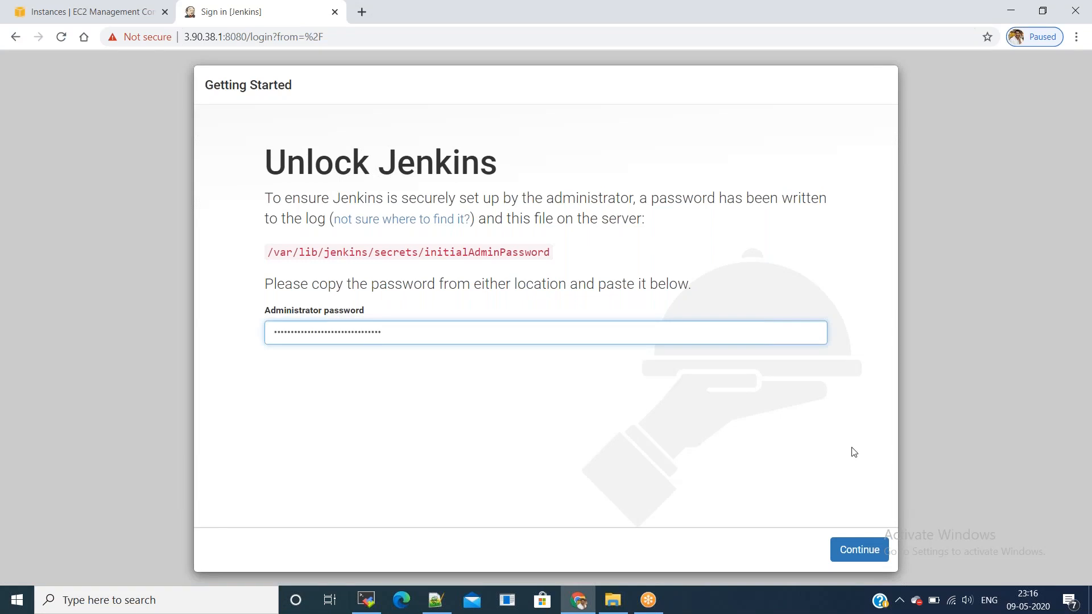
click(858, 559)
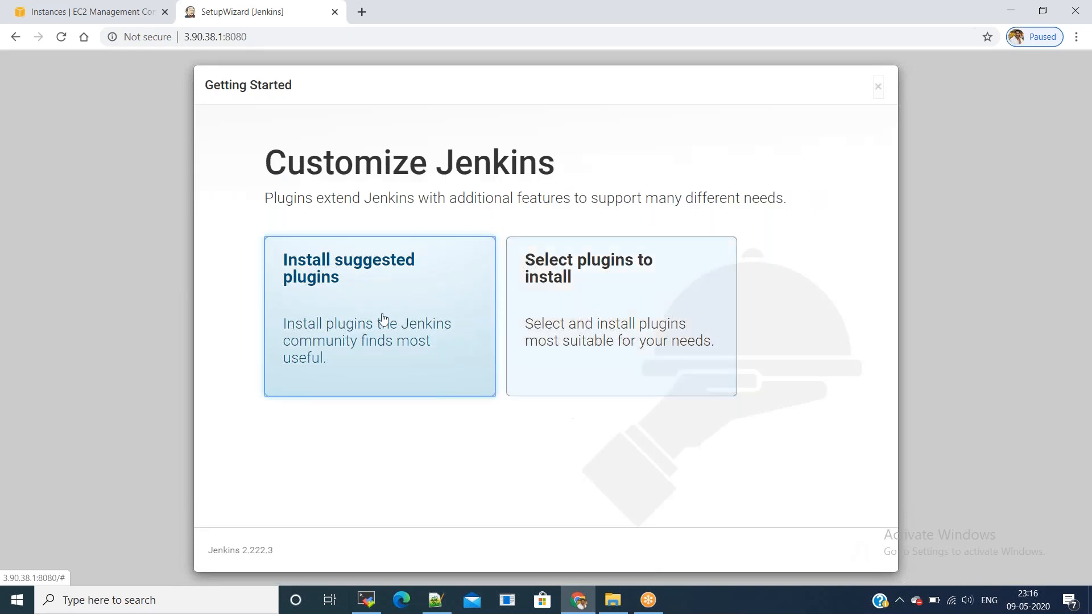
click(353, 307)
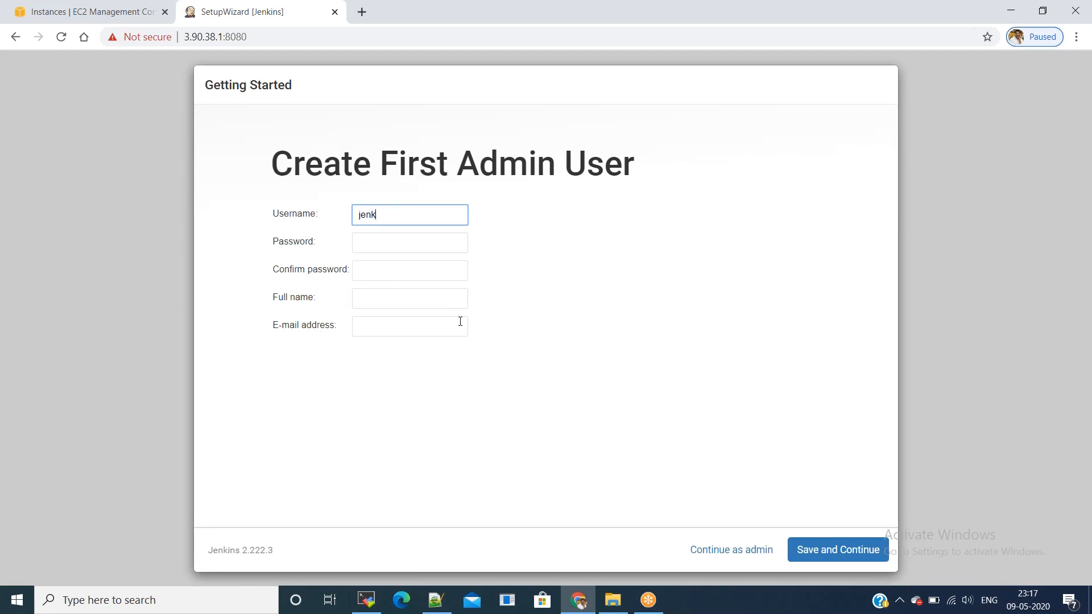
key(ctrl+a)
key(Tab)
text(jenkins)
key(Tab)
text(jenkins)
key(Tab)
text(jenkins)
key(Tab)
text(jenkins)
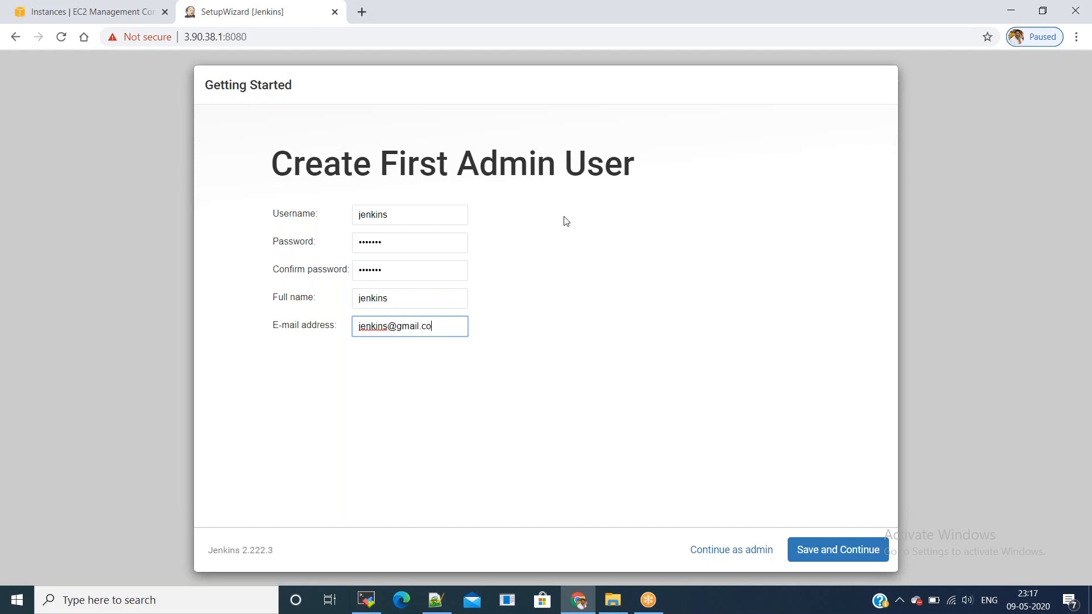
click(813, 555)
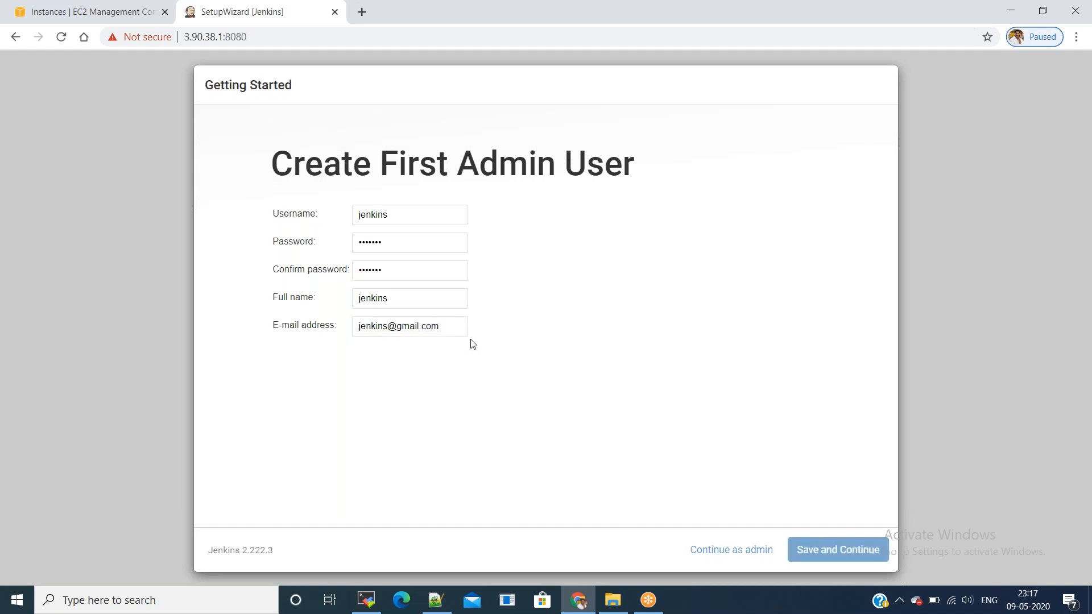
click(831, 552)
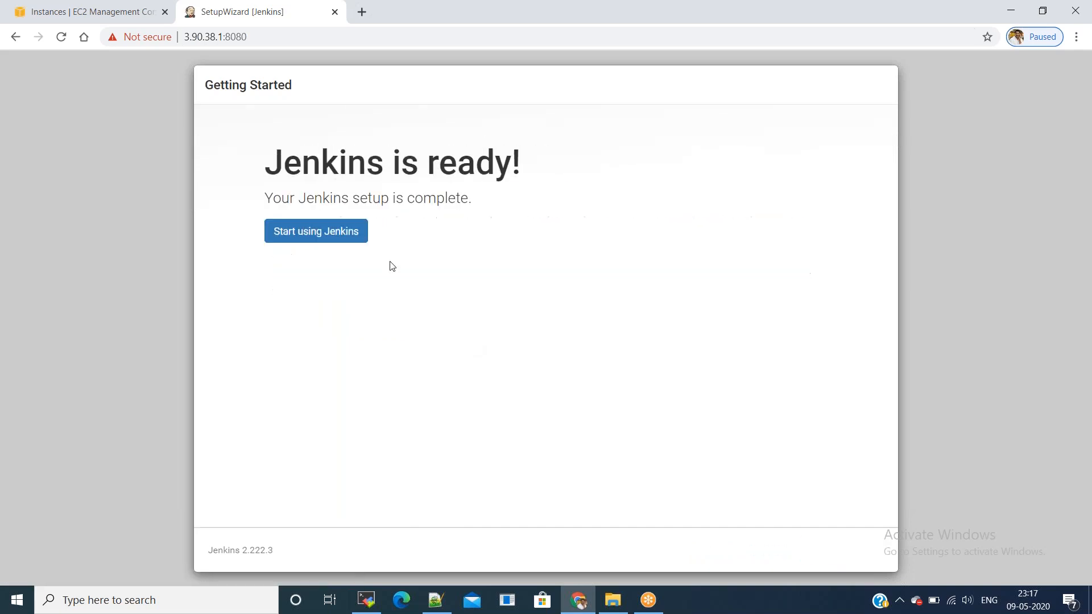
Step: Enter the empty Jenkins welcome dashboard, then return to the EC2 Instances browser tab
click(336, 241)
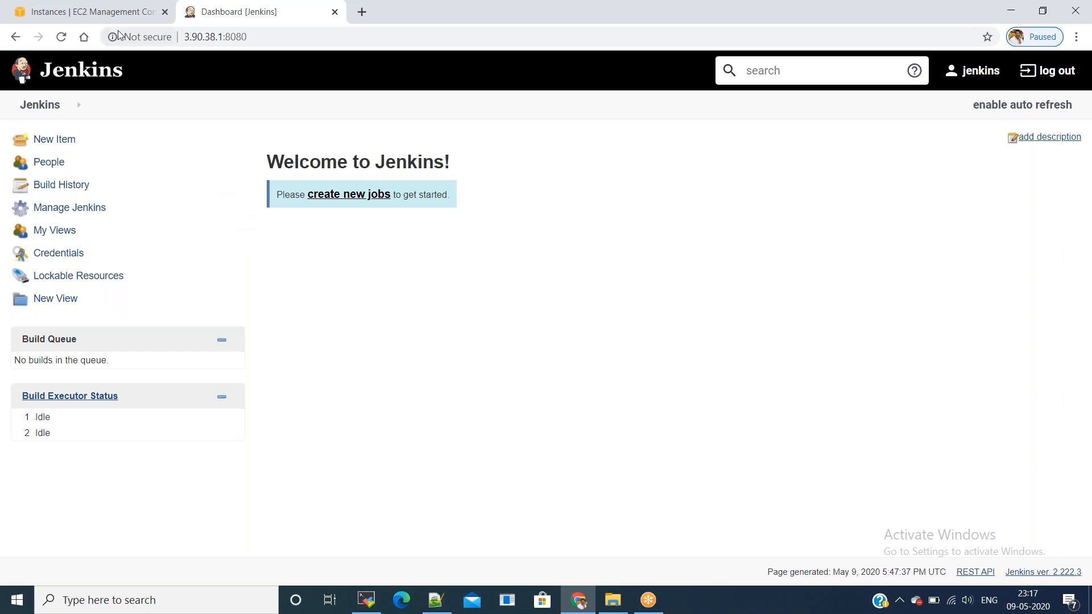
click(113, 12)
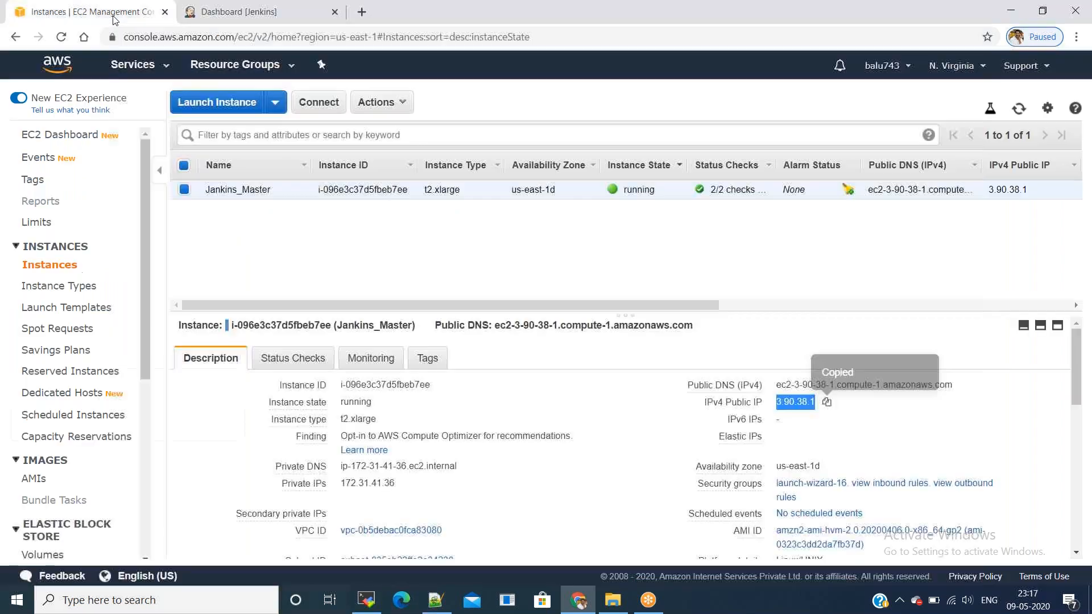
Step: Launch a t2.xlarge Amazon Linux 2 instance using the existing May key pair
click(232, 106)
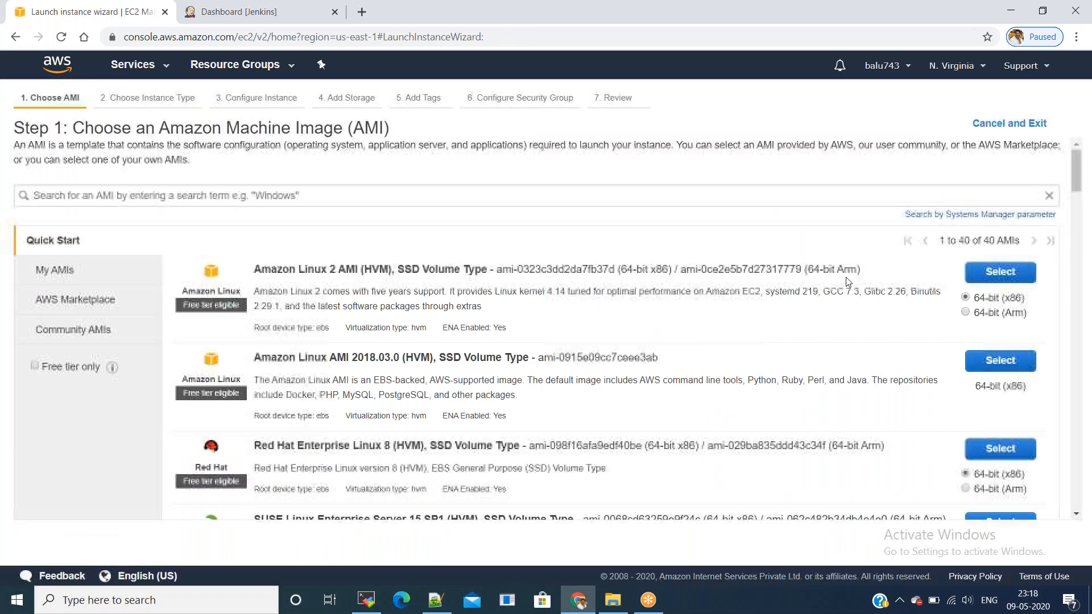
click(978, 277)
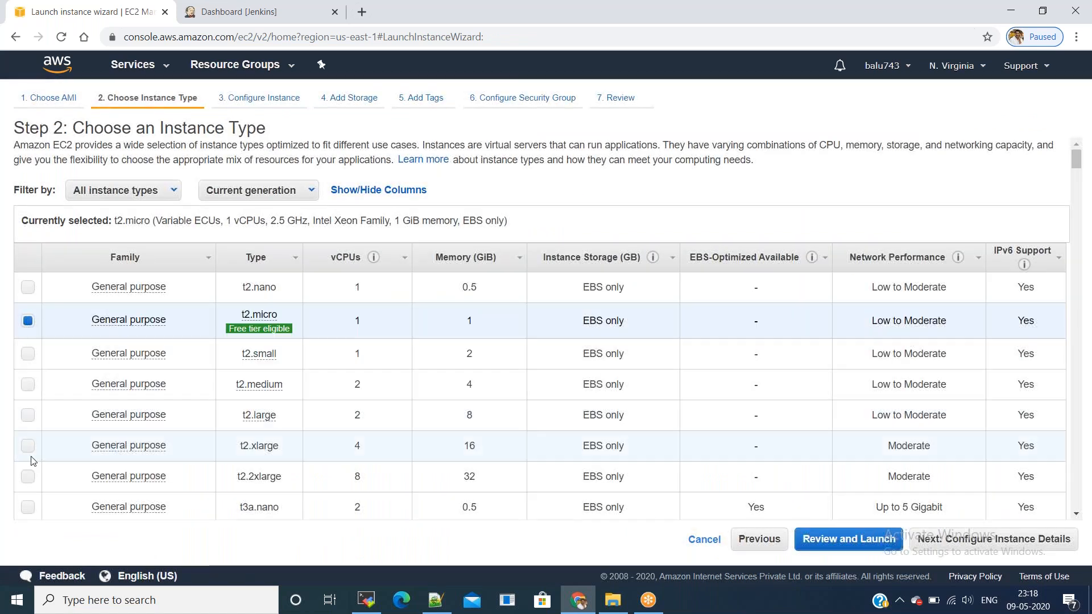
click(28, 449)
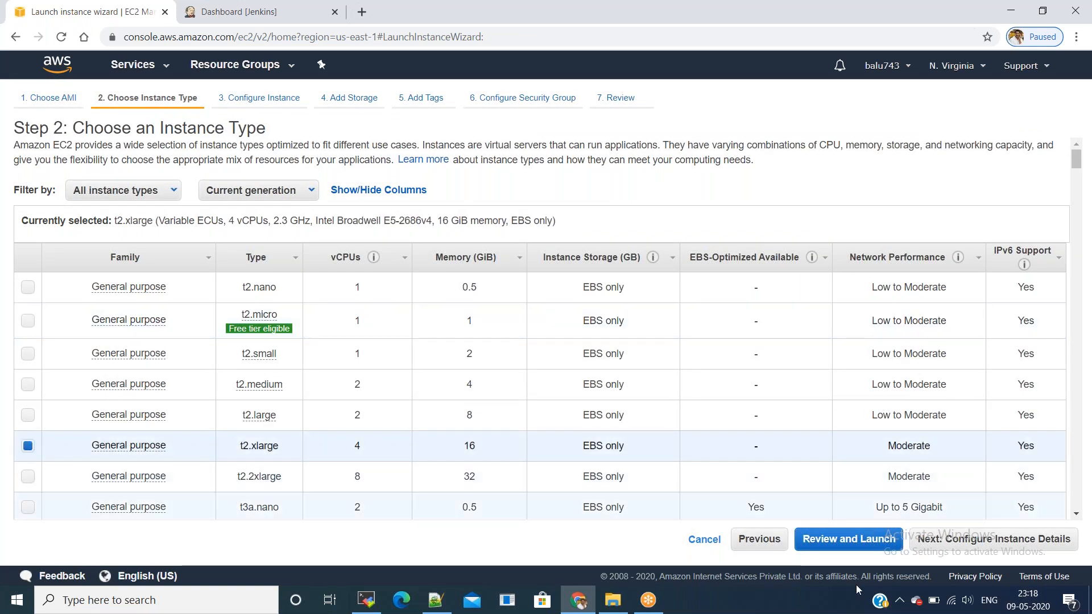
click(871, 545)
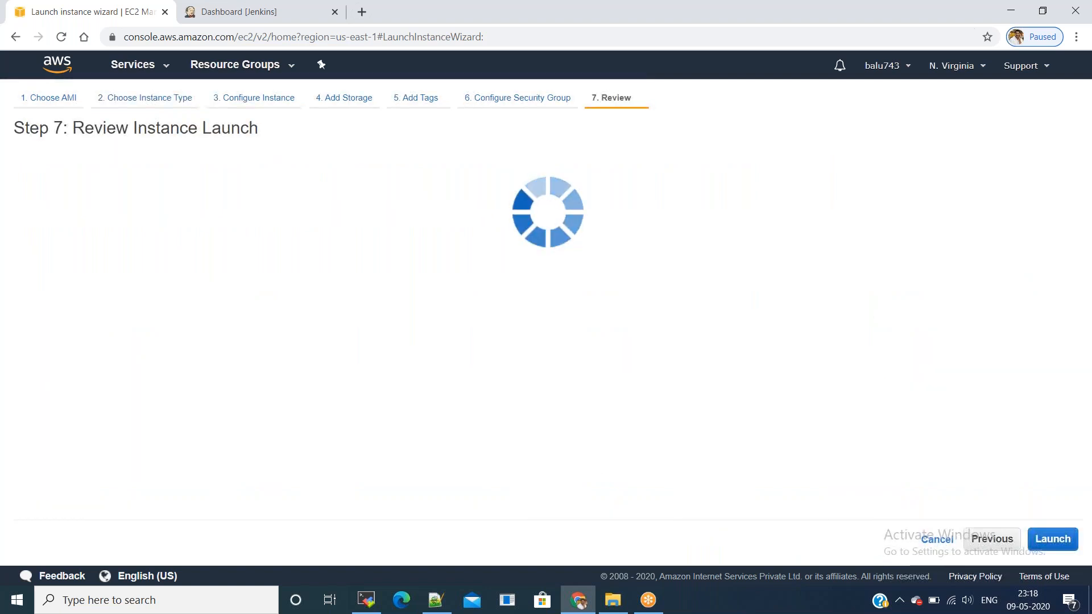
click(1053, 540)
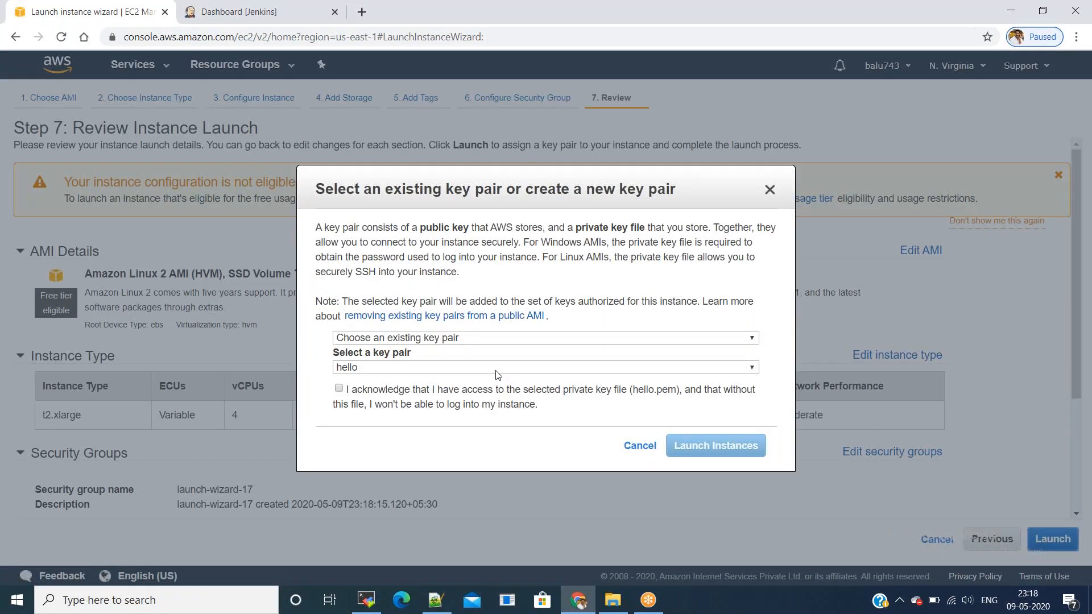
click(495, 369)
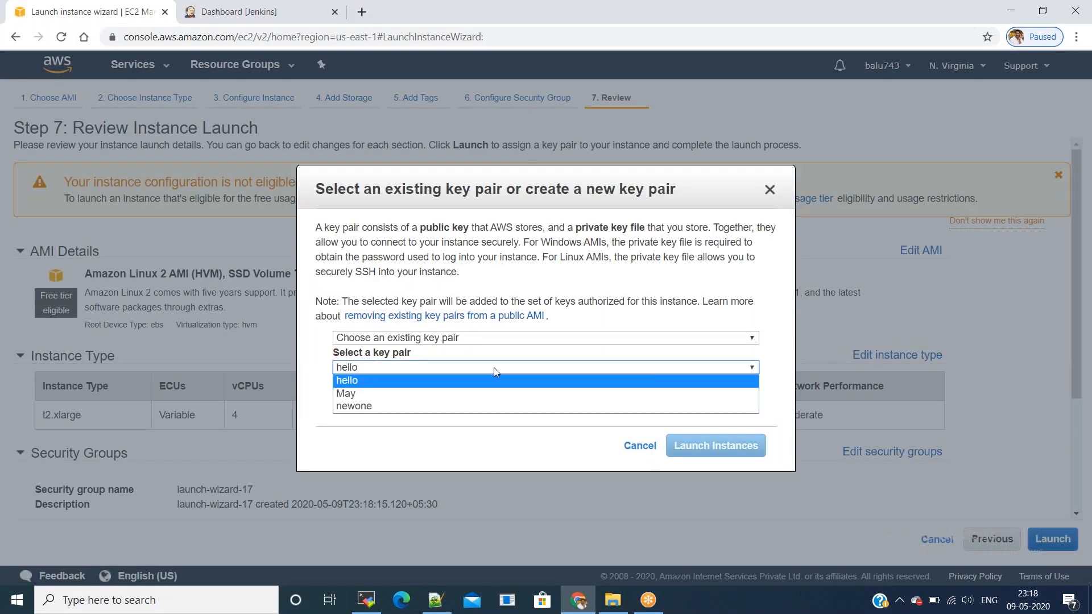
click(496, 392)
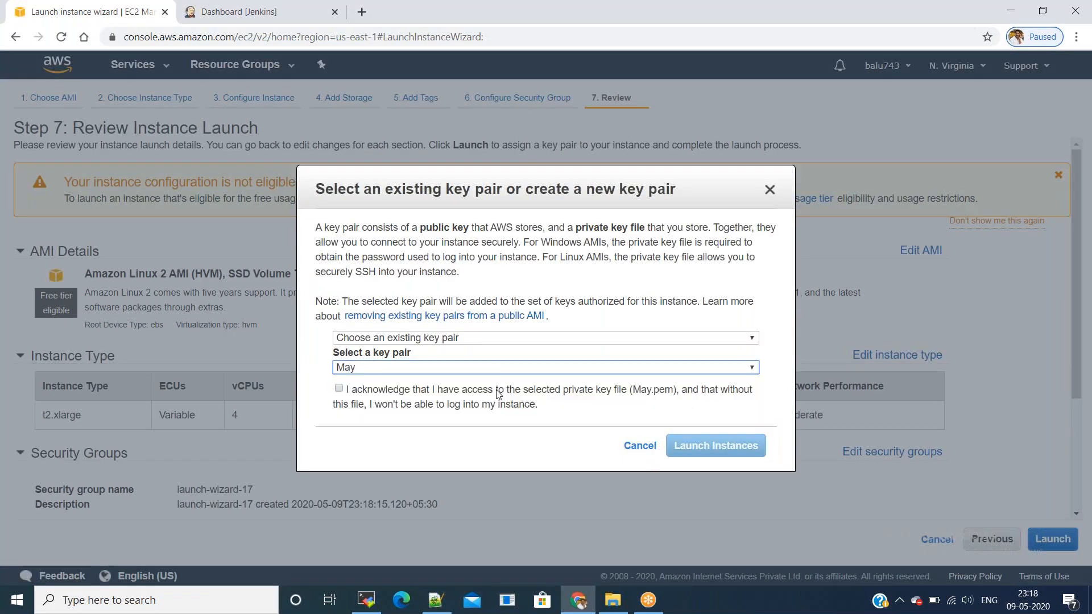
click(338, 389)
click(704, 453)
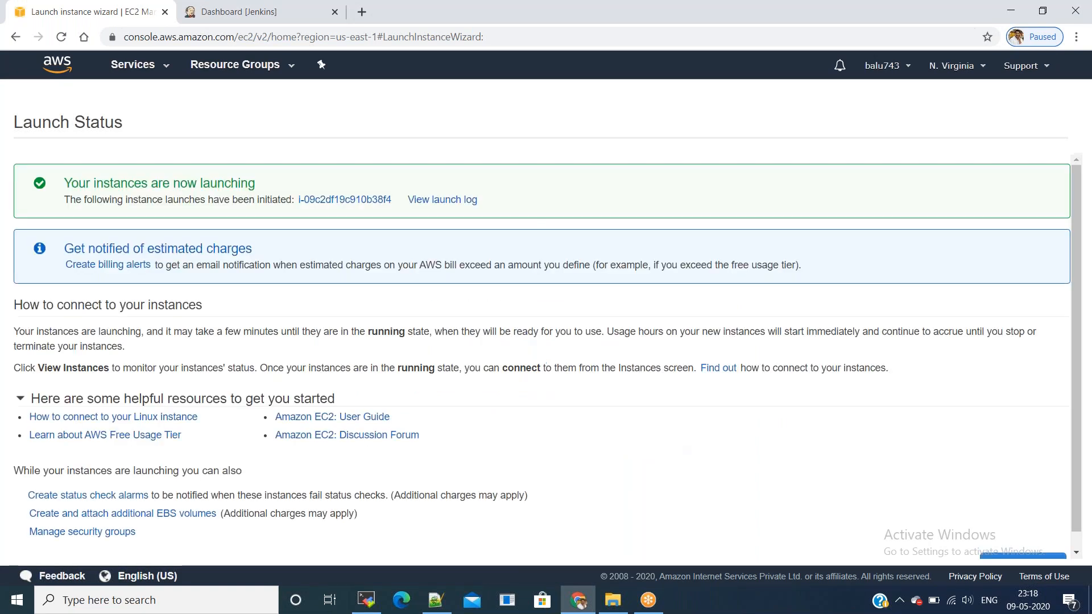
Step: Name the new instance Jenkins_Slave and copy its public IPv4 address
scroll(739, 489, down, 1)
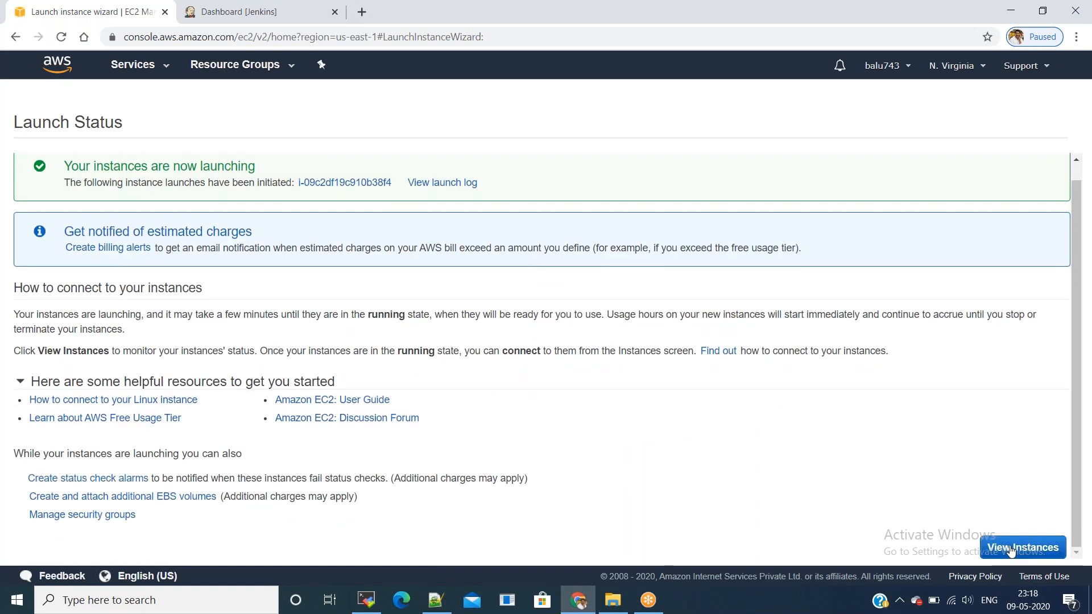
click(1022, 547)
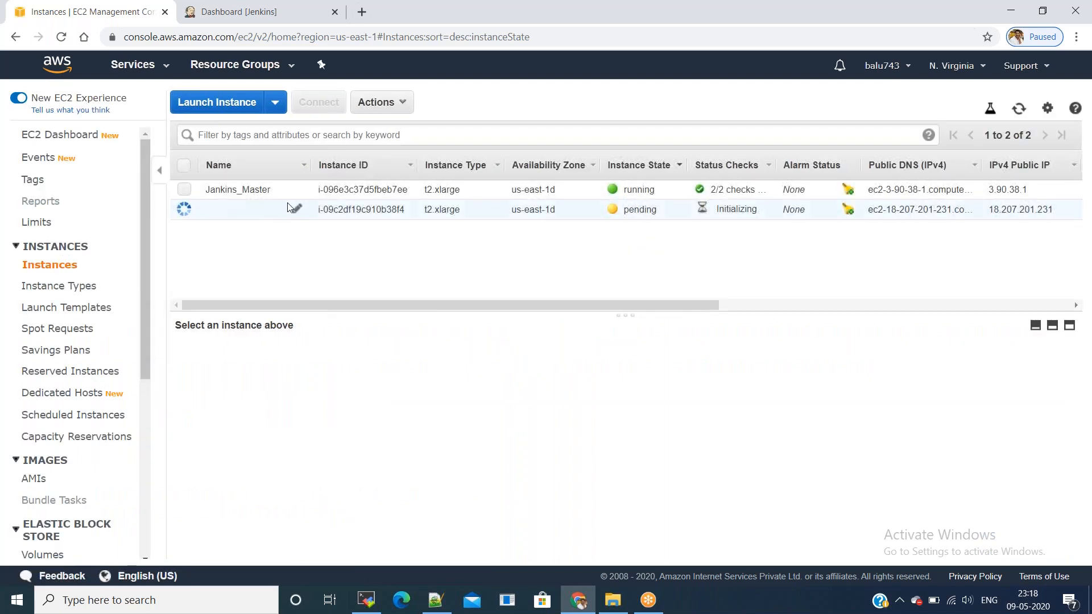
click(297, 212)
text(Jenkins)
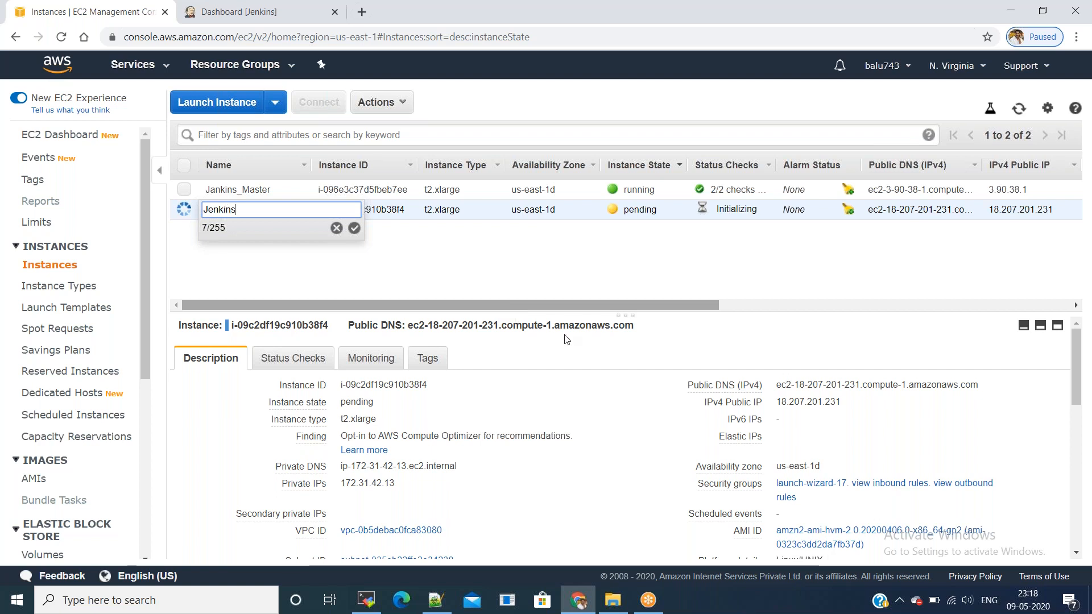
text(_Slave)
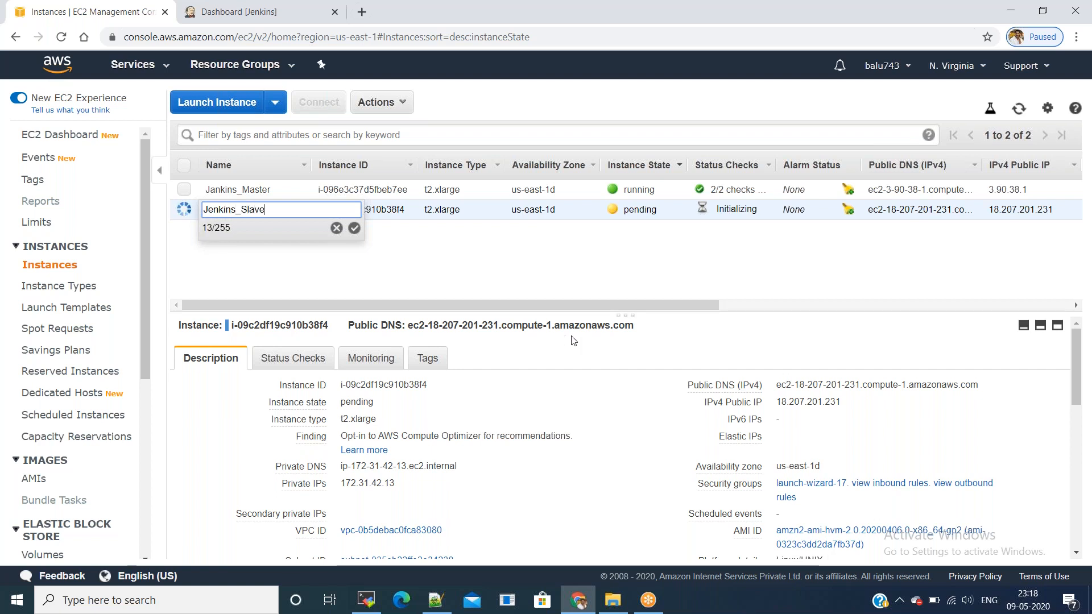
click(354, 229)
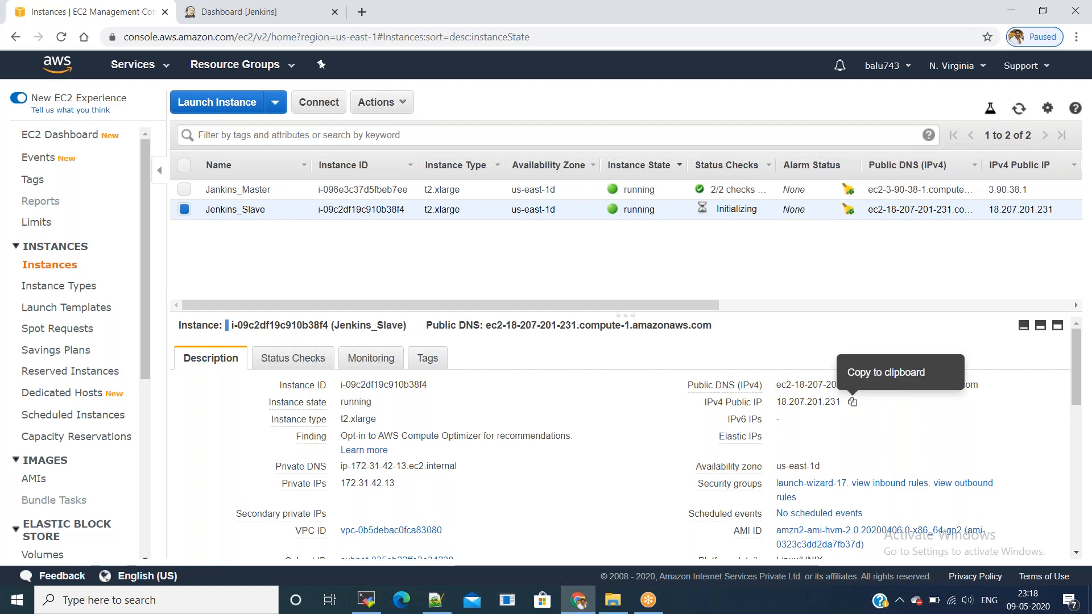
click(852, 402)
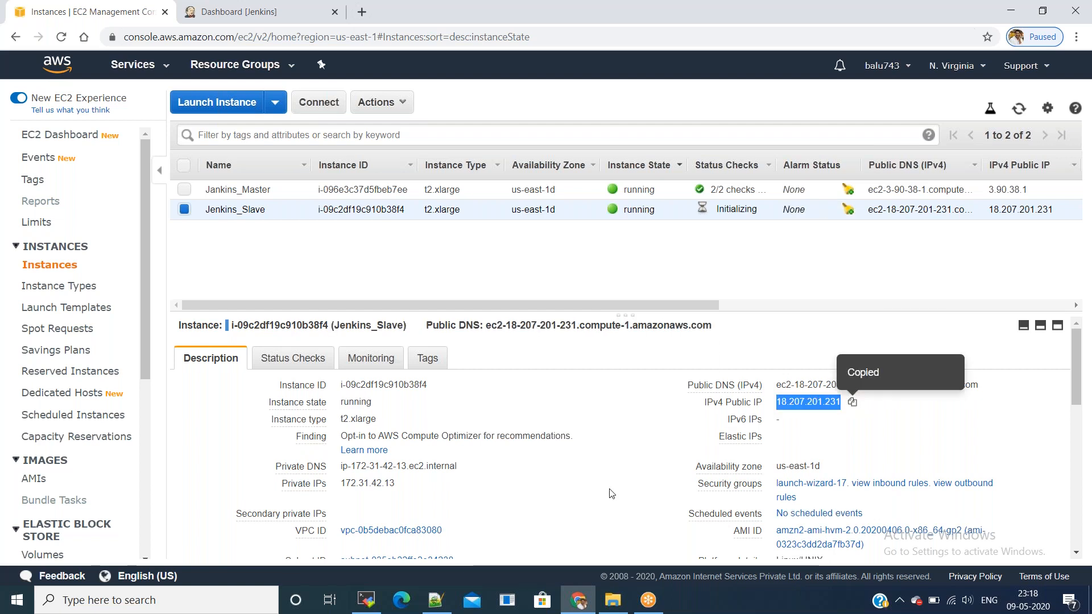
click(370, 599)
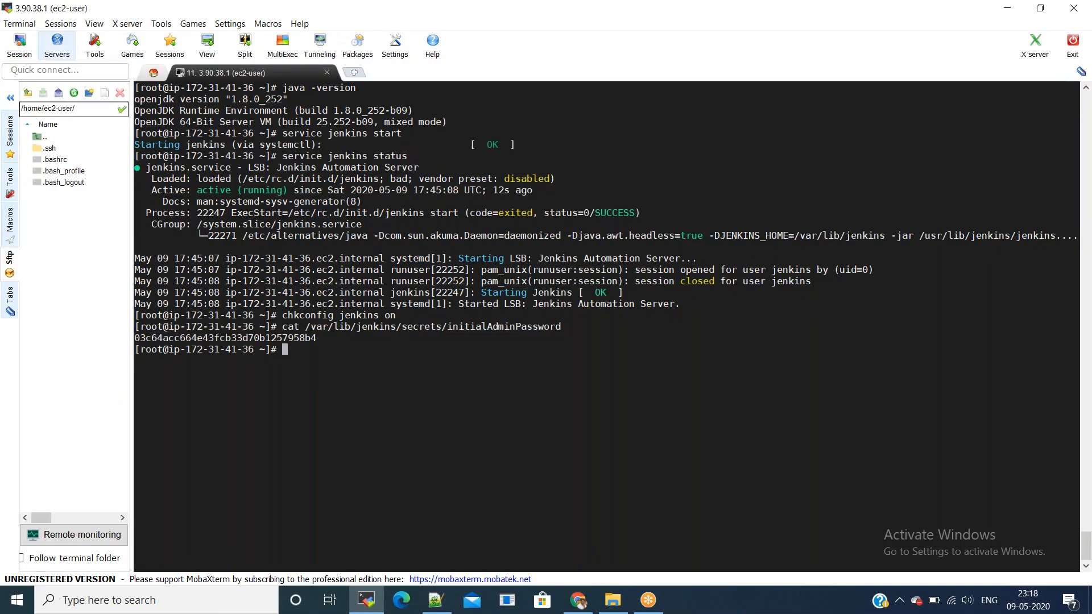
Step: Connect by SSH to the pasted 18.207.201.231 as ec2-user with private key May.pem
click(29, 51)
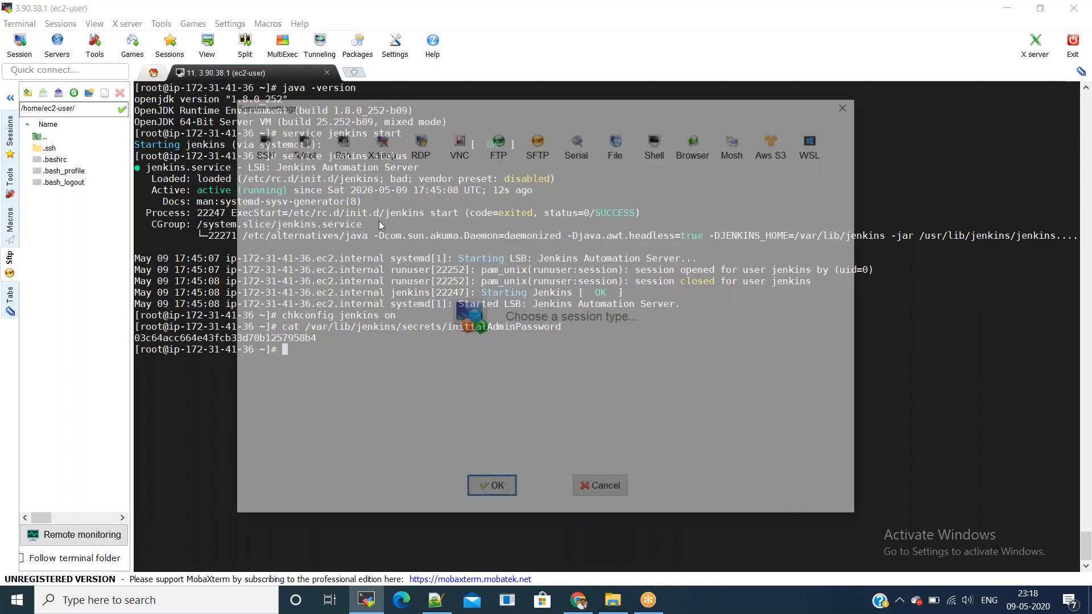
click(260, 142)
key(ctrl+v)
click(496, 225)
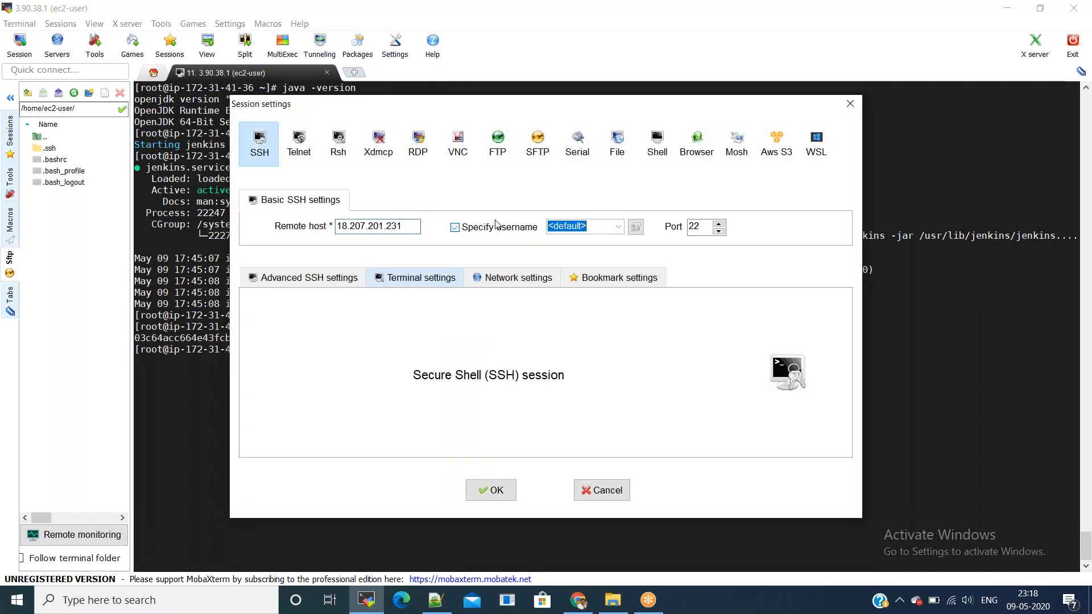
text(ec2-)
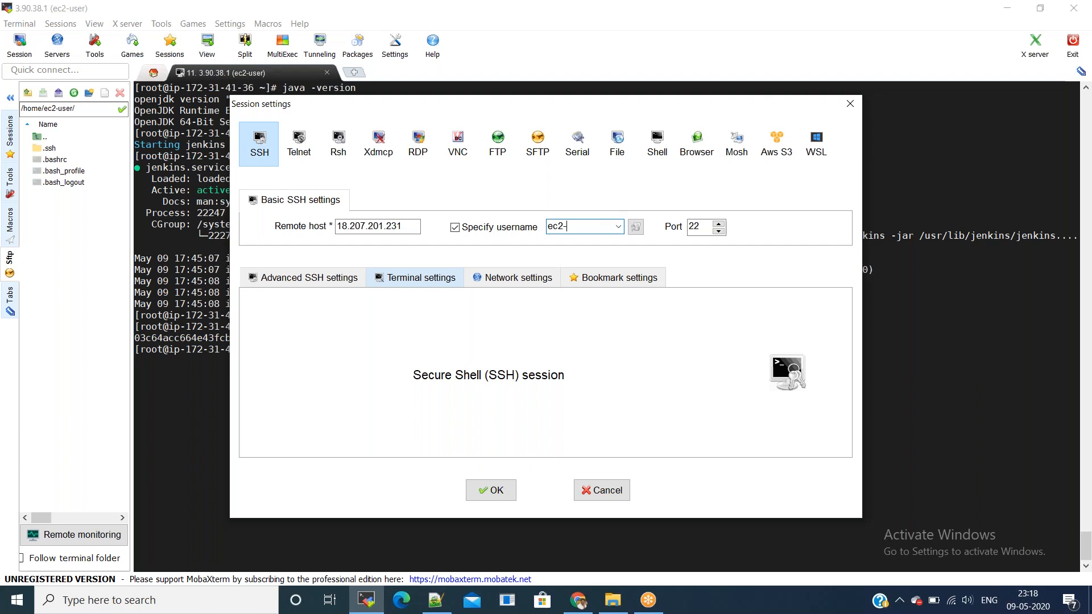
click(294, 284)
click(333, 405)
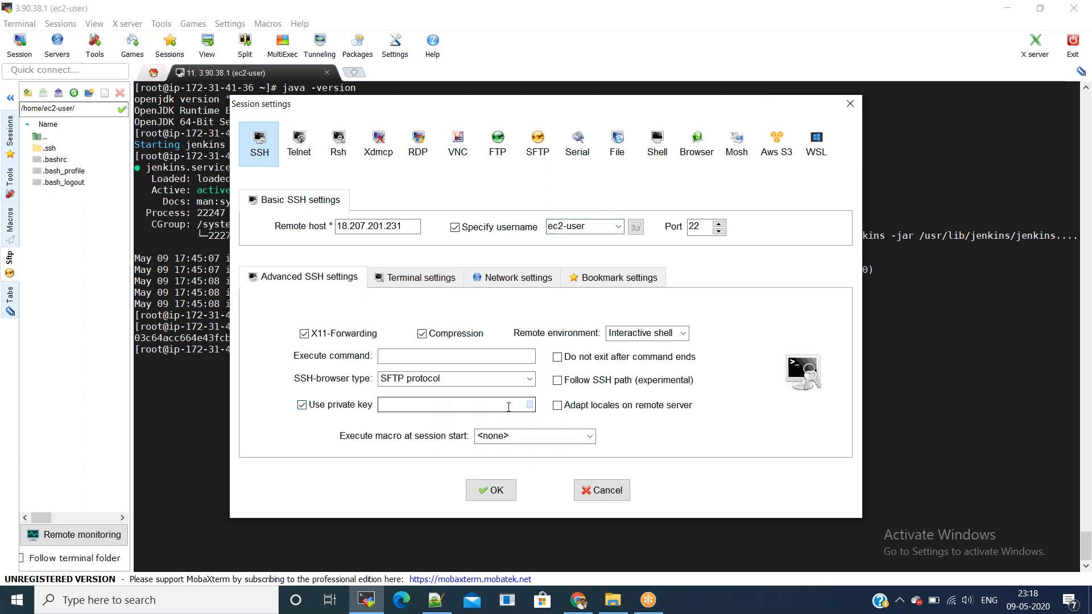
click(529, 405)
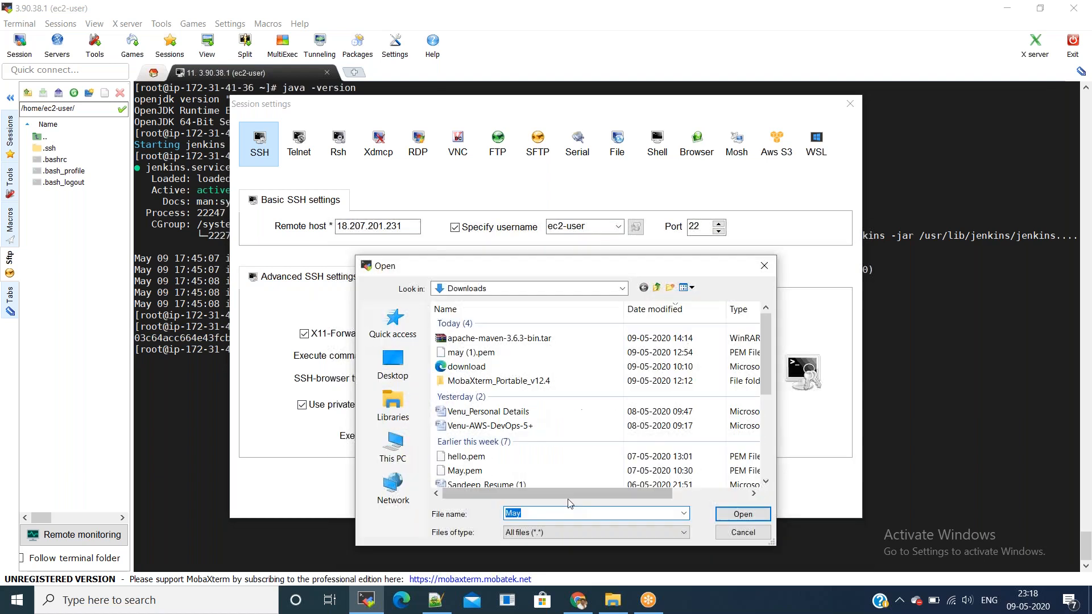
click(736, 514)
click(495, 491)
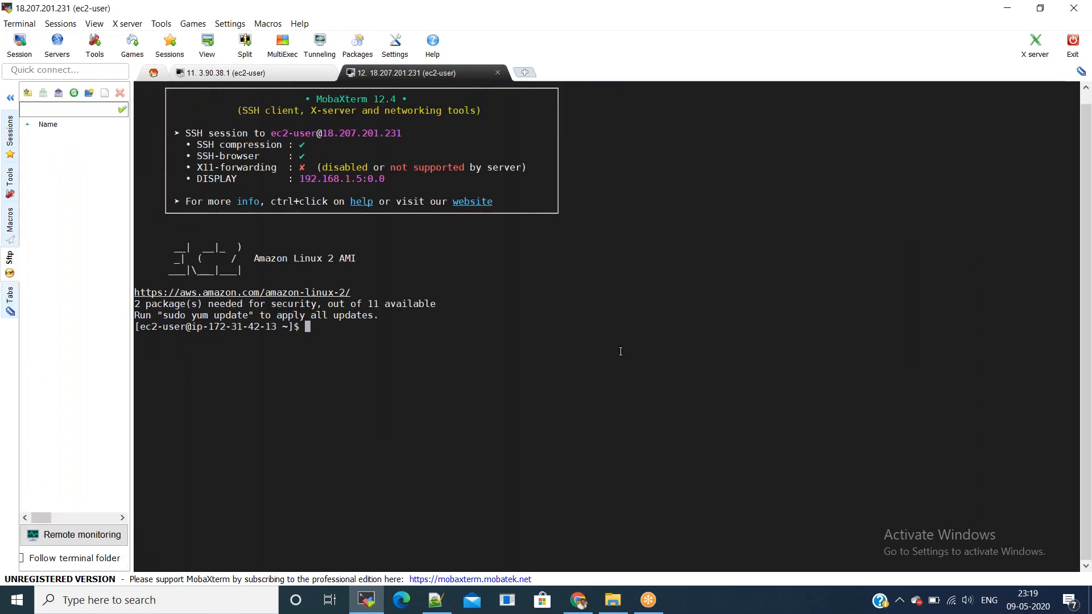
Step: As root, yum install java-1.8.0-openjdk, java-1.8.0-openjdk-devel and git with -y
text(s)
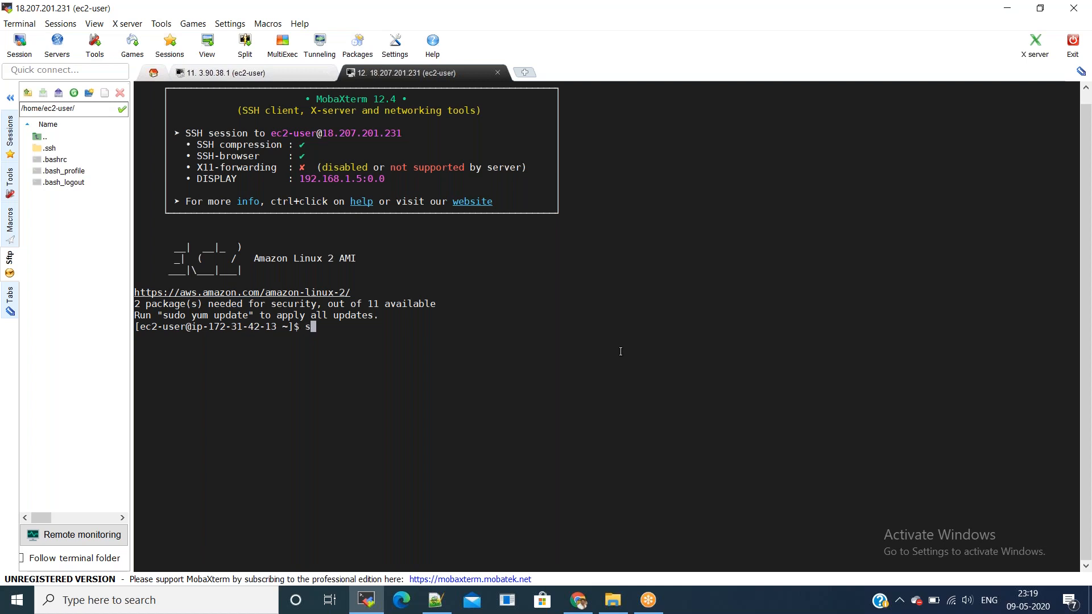
text(udo -i)
key(Return)
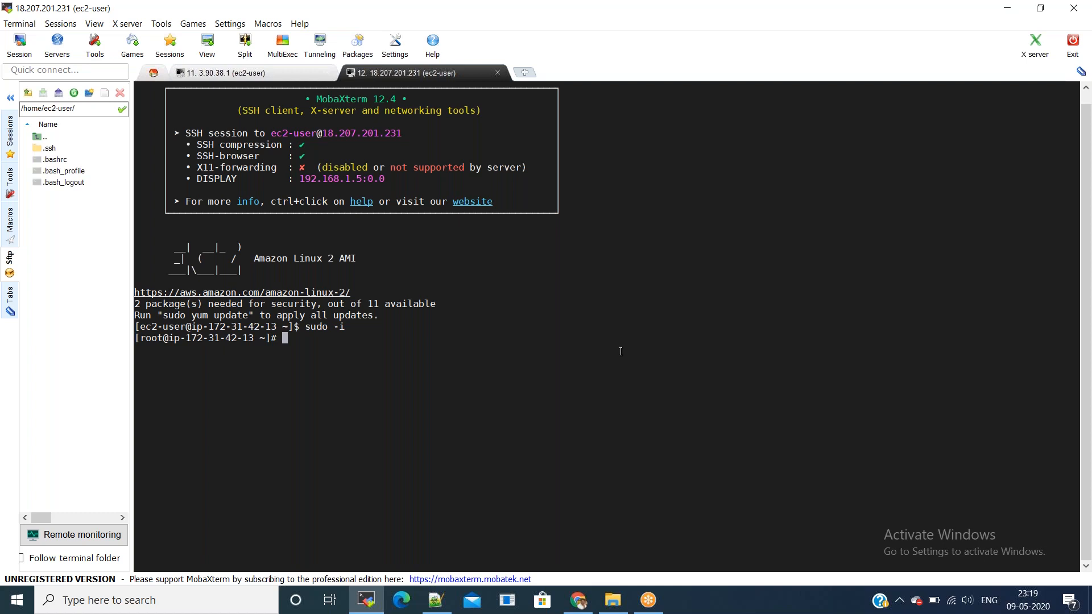
text(yum install)
text(java-1.8.0-openjdk)
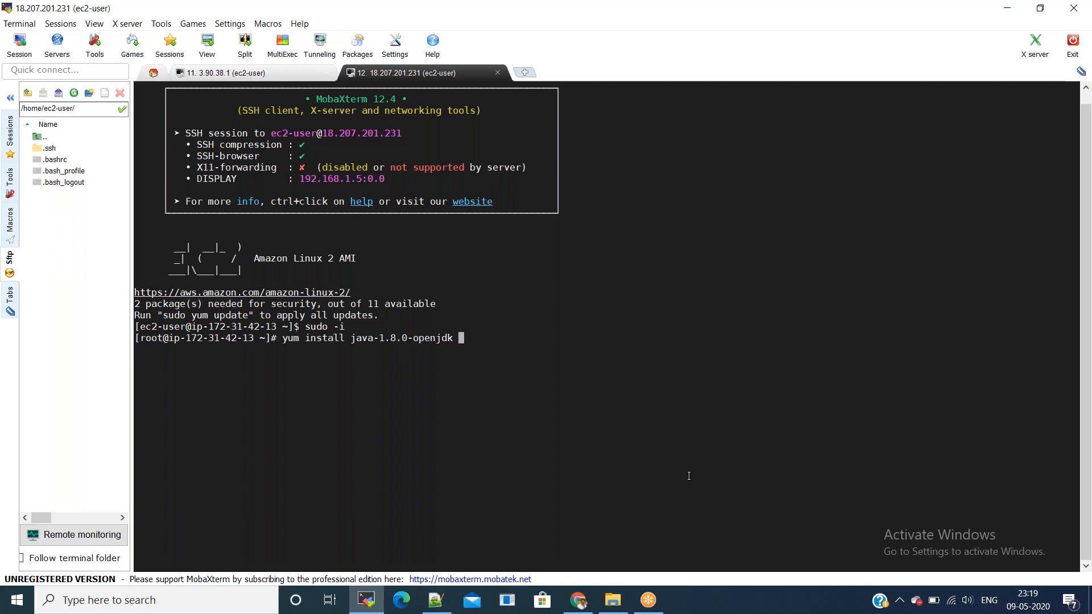
double_click(411, 338)
right_click(409, 339)
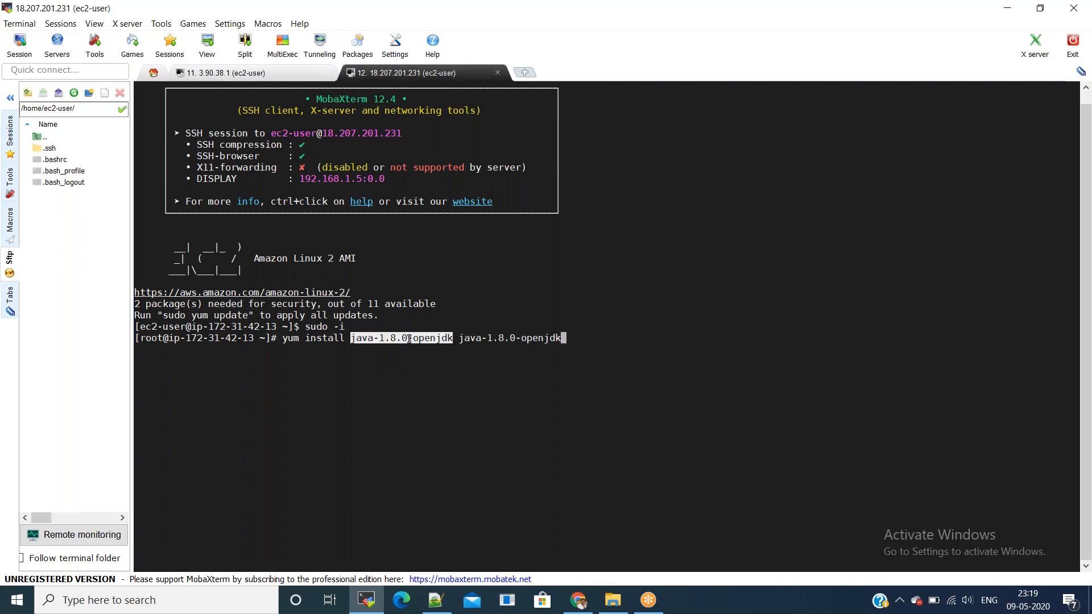
text(-devel -y)
key(Left)
key(Left)
text(git)
key(Return)
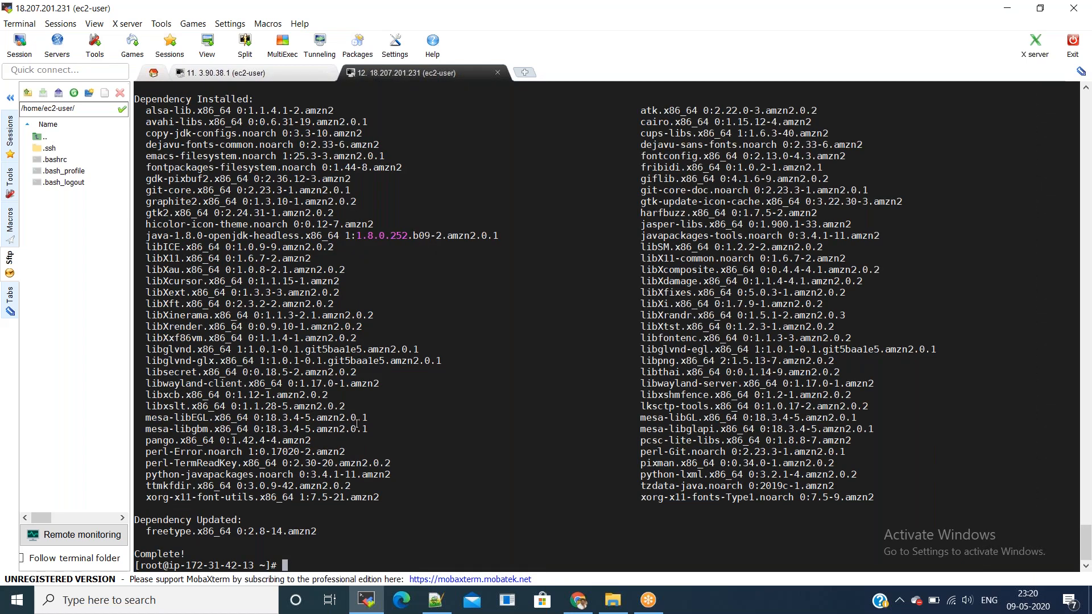
Step: Clear the terminal and change the working directory to /opt
key(ctrl+l)
text(cd /opt)
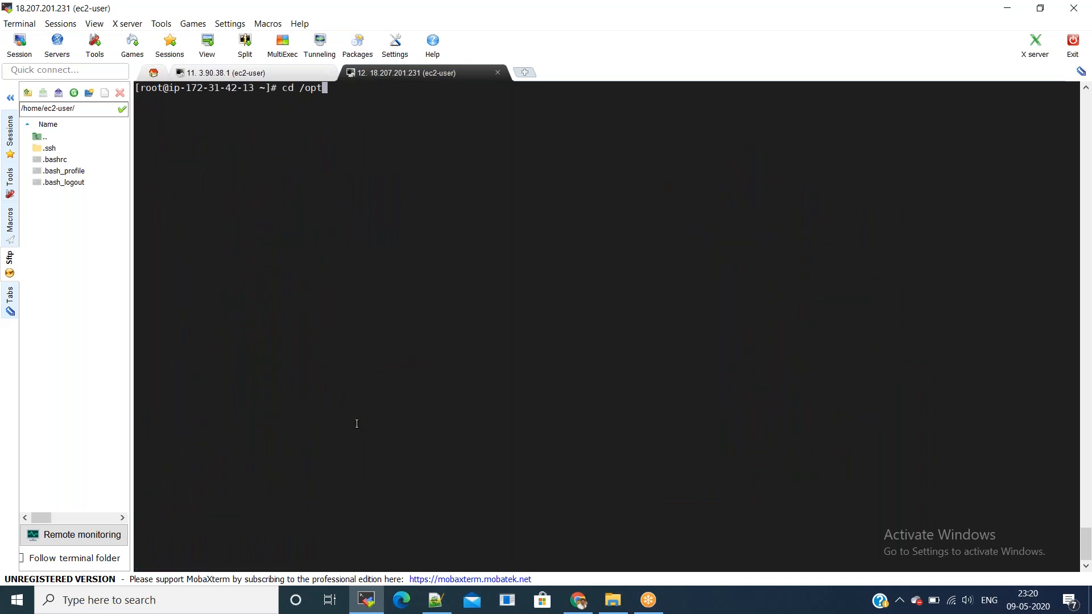
key(Return)
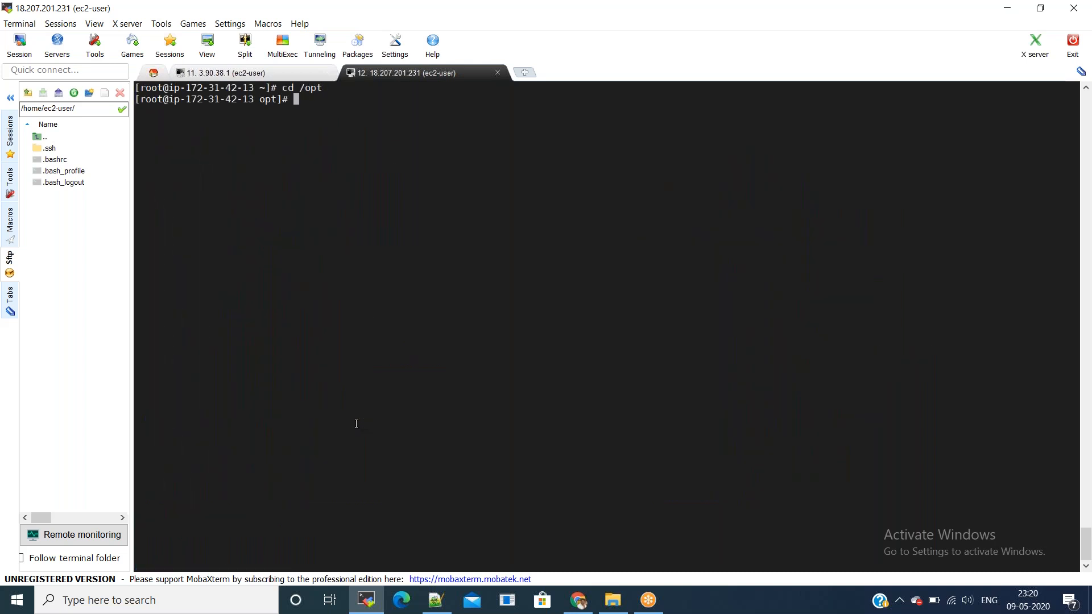
key(alt+Tab)
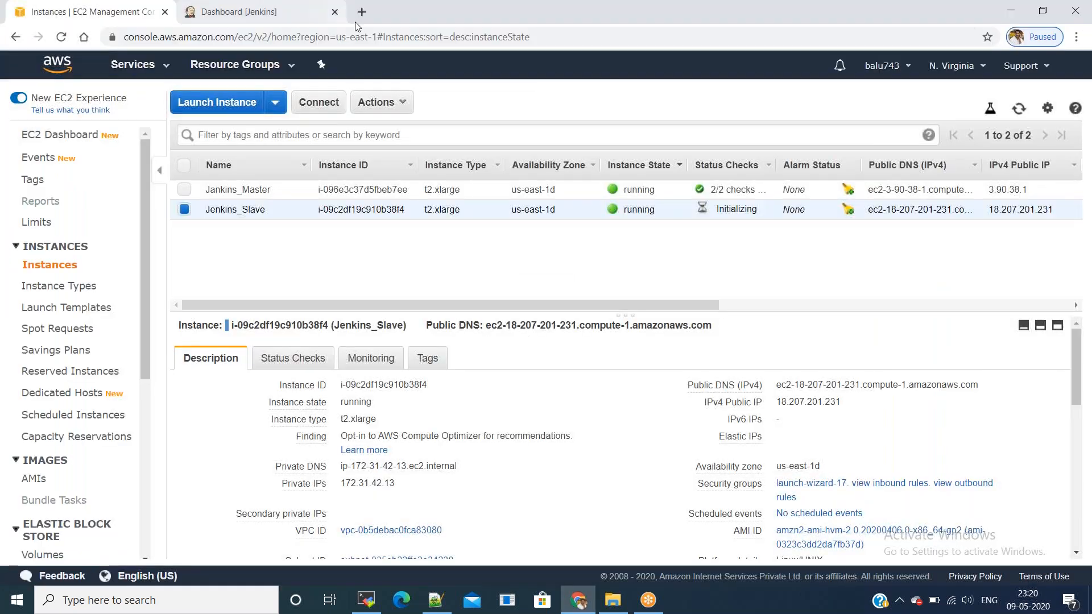
Step: Copy the apache-maven-3.6.3-bin.tar.gz link address from the Maven download page
click(356, 17)
text(down)
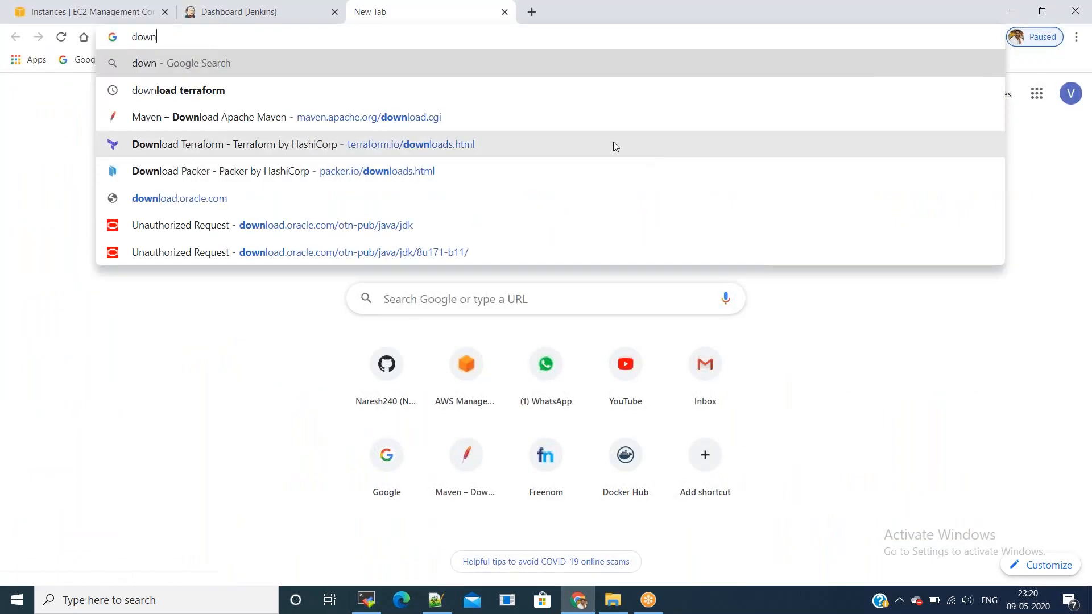
click(276, 118)
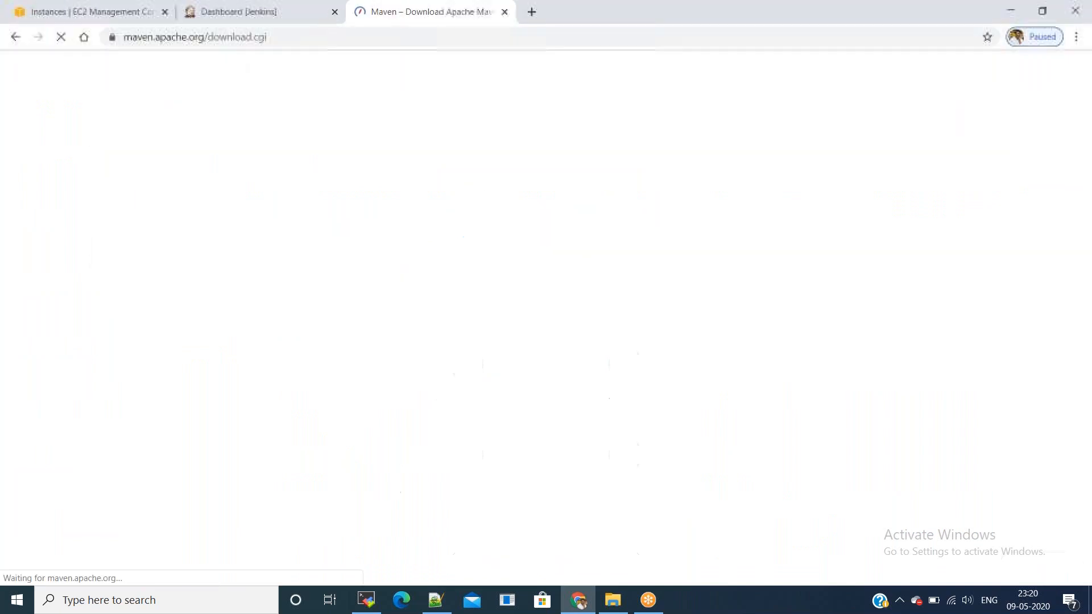
scroll(365, 394, down, 2)
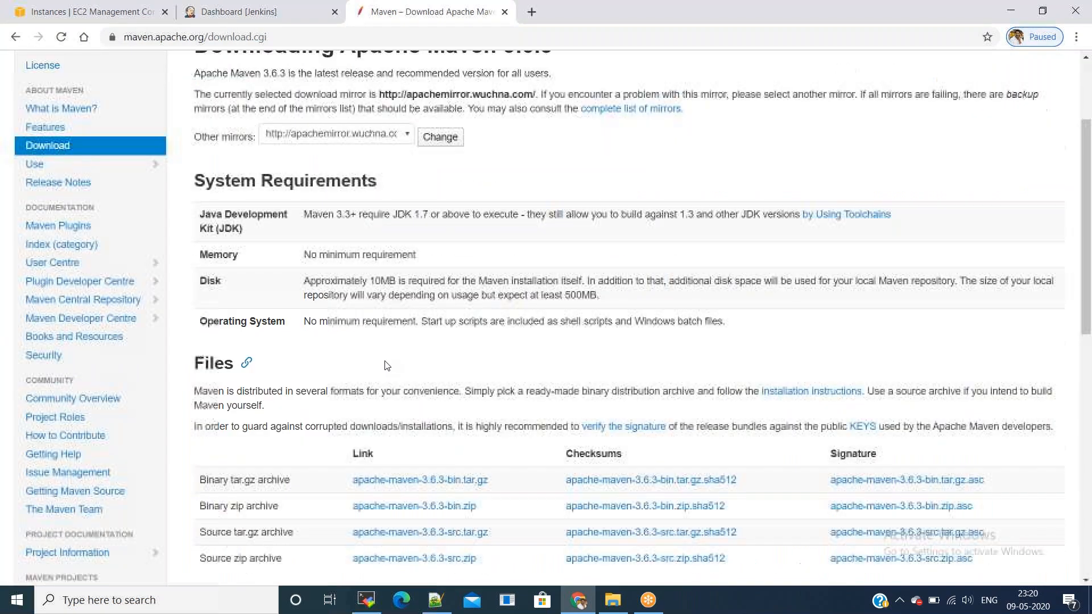
right_click(430, 480)
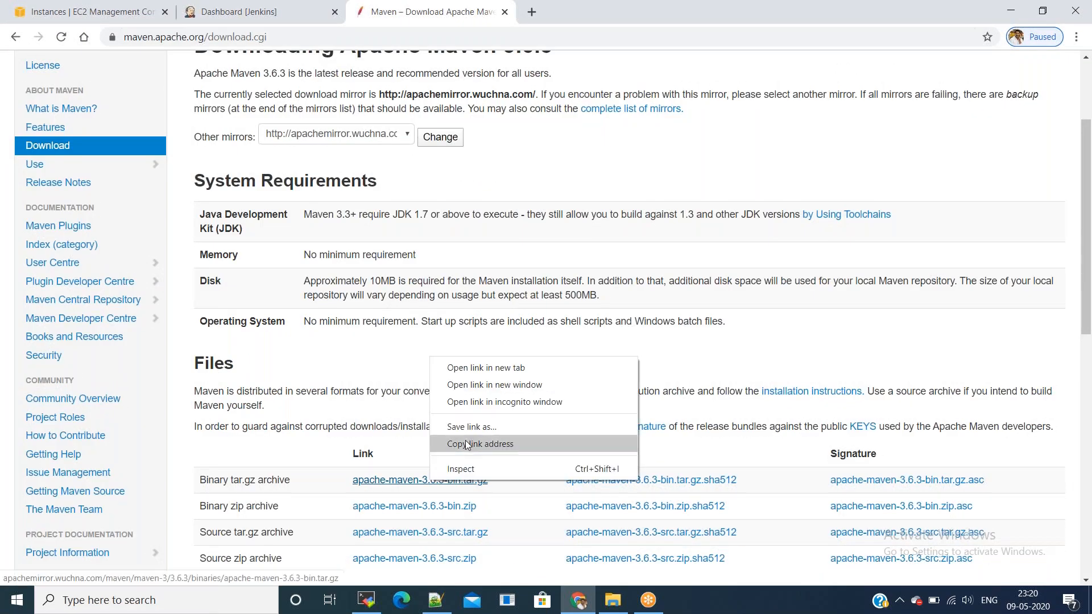
click(466, 444)
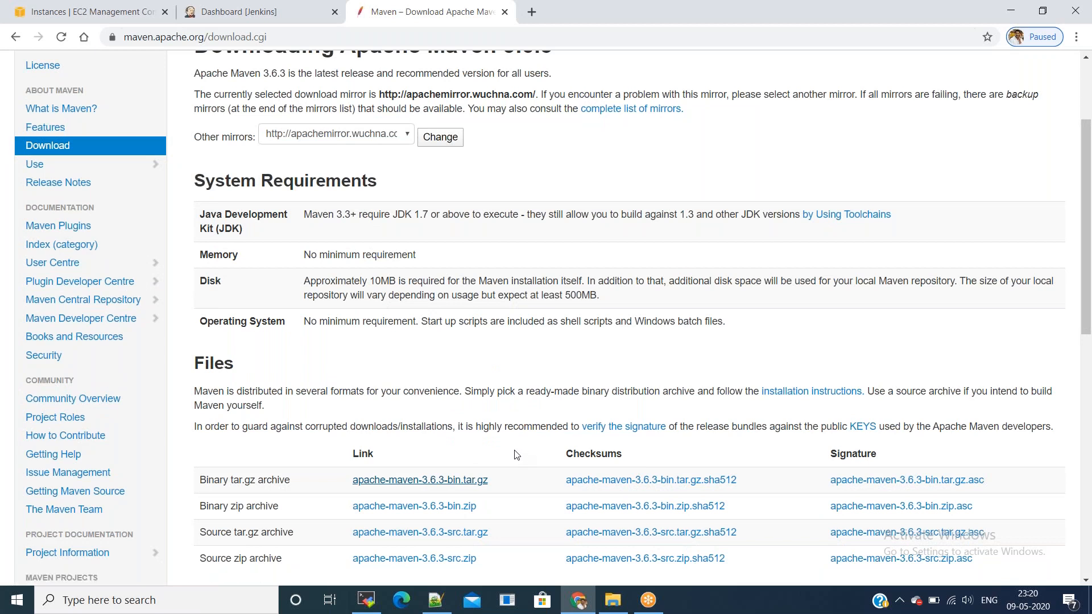
key(alt+Tab)
Step: Download the Maven archive with wget and extract apache-maven-3.6.3-bin.tar.gz using tar xvzf
text(wget)
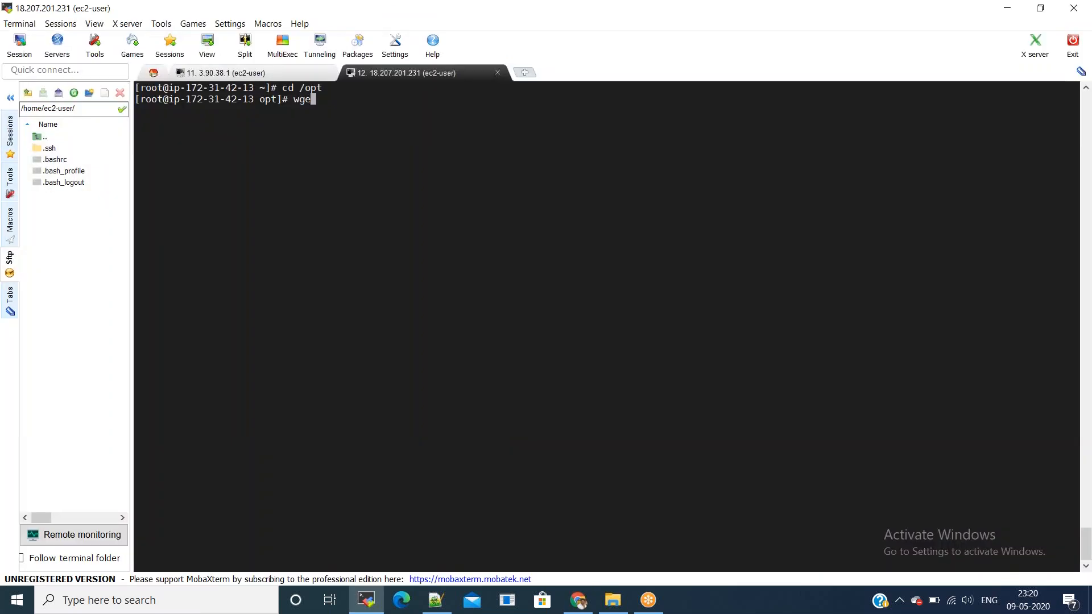
key(shift+Insert)
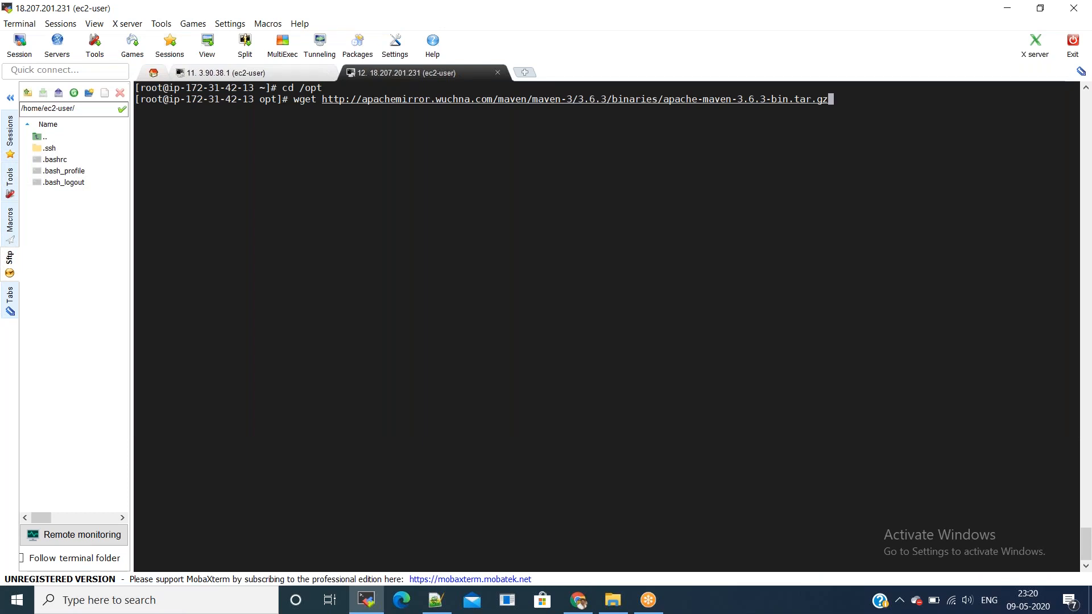
key(Return)
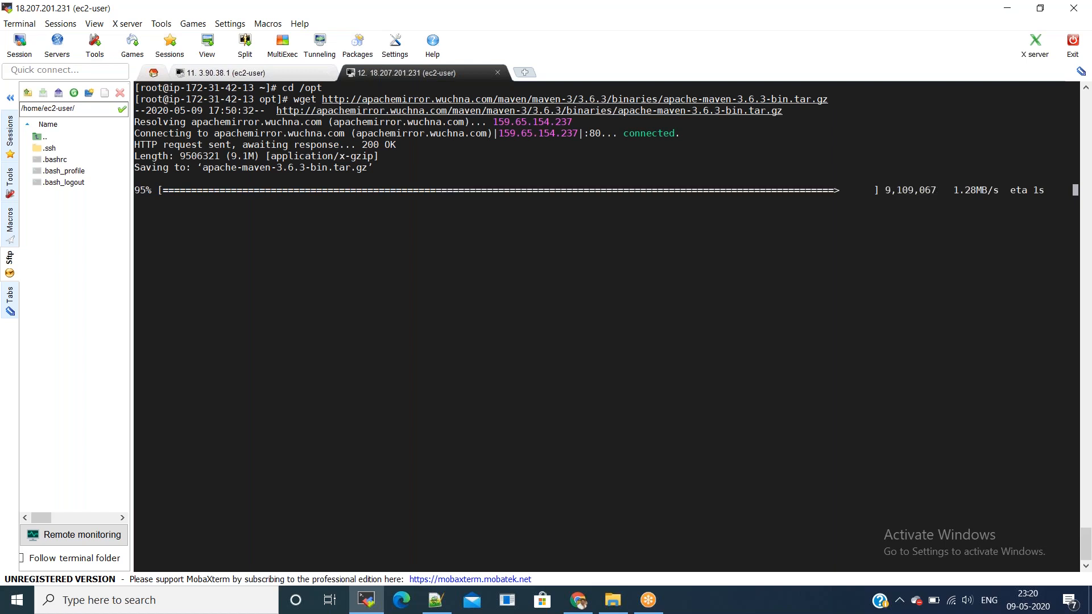
text(ta)
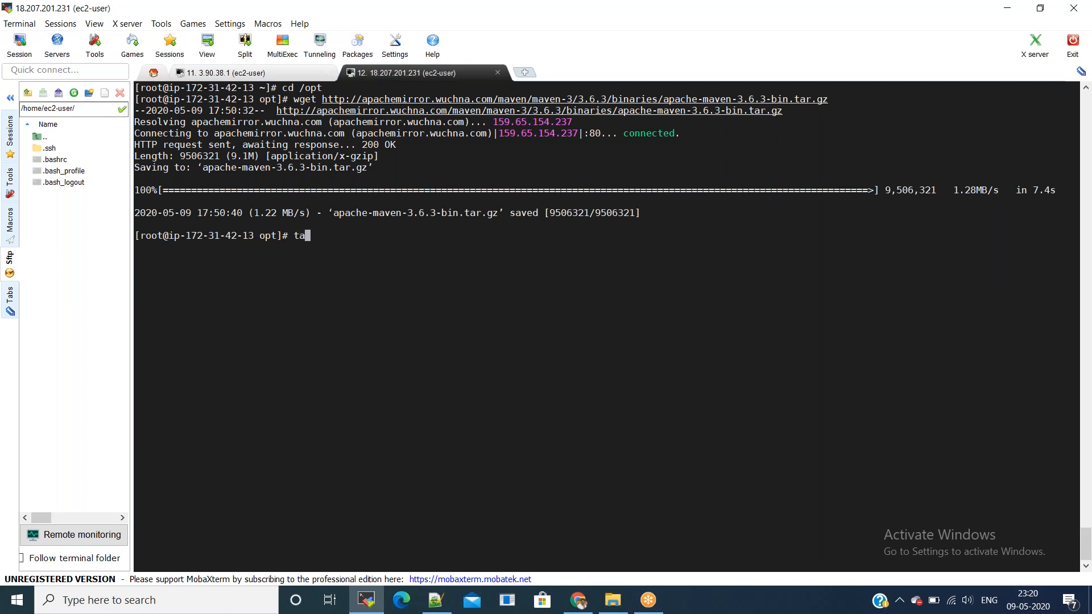
text(r xvzf apa)
key(Tab)
key(Return)
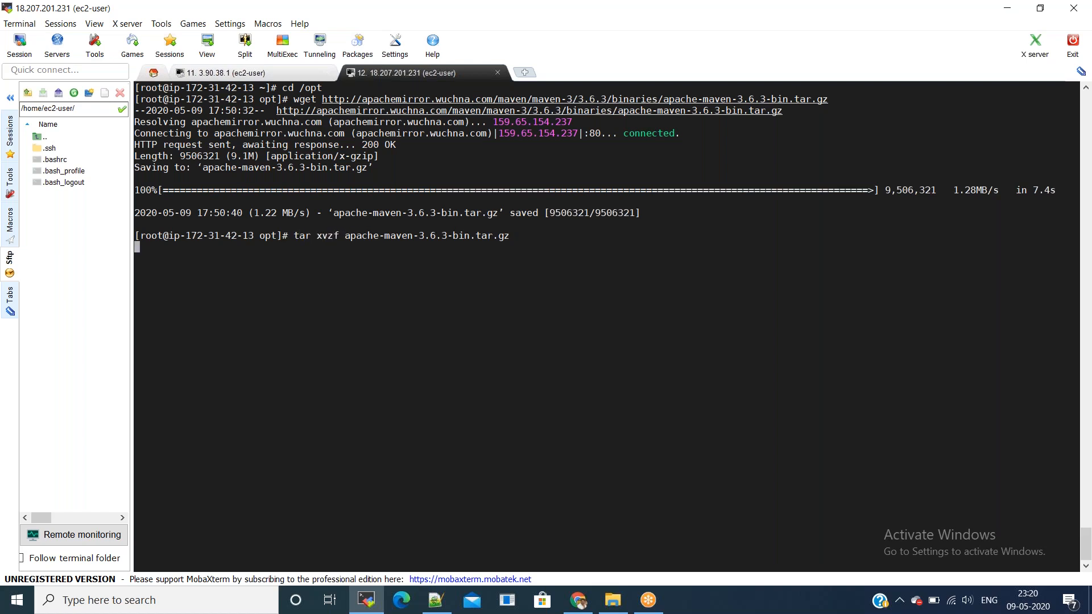
Step: Enter apache-maven-3.6.3 and copy its path /opt/apache-maven-3.6.3 from pwd output
text(ll)
key(Return)
text(cd apa)
key(Tab)
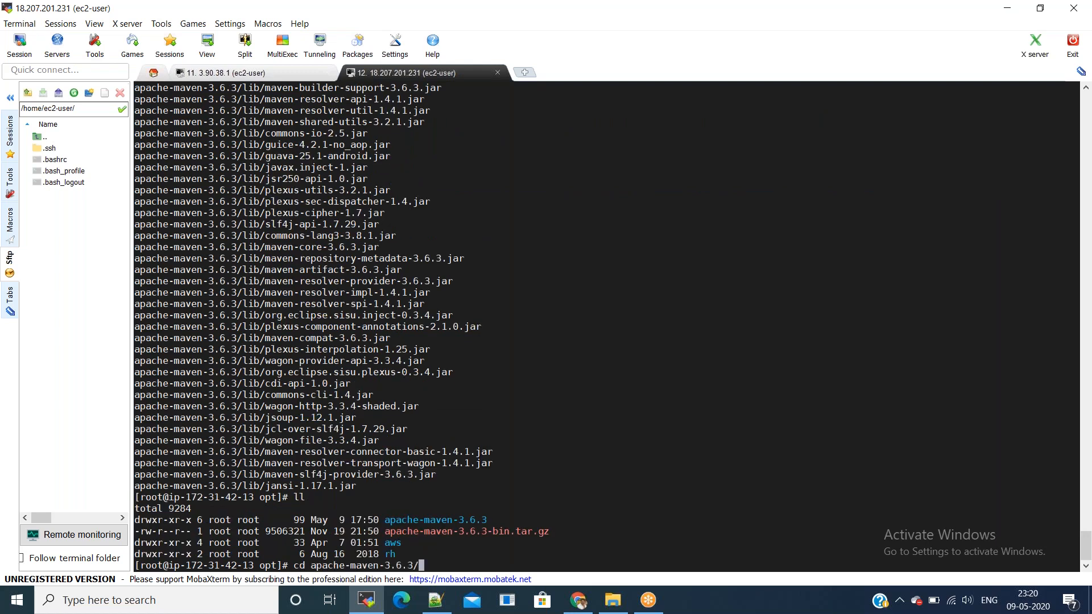
key(Return)
text(p)
text(ws)
key(Return)
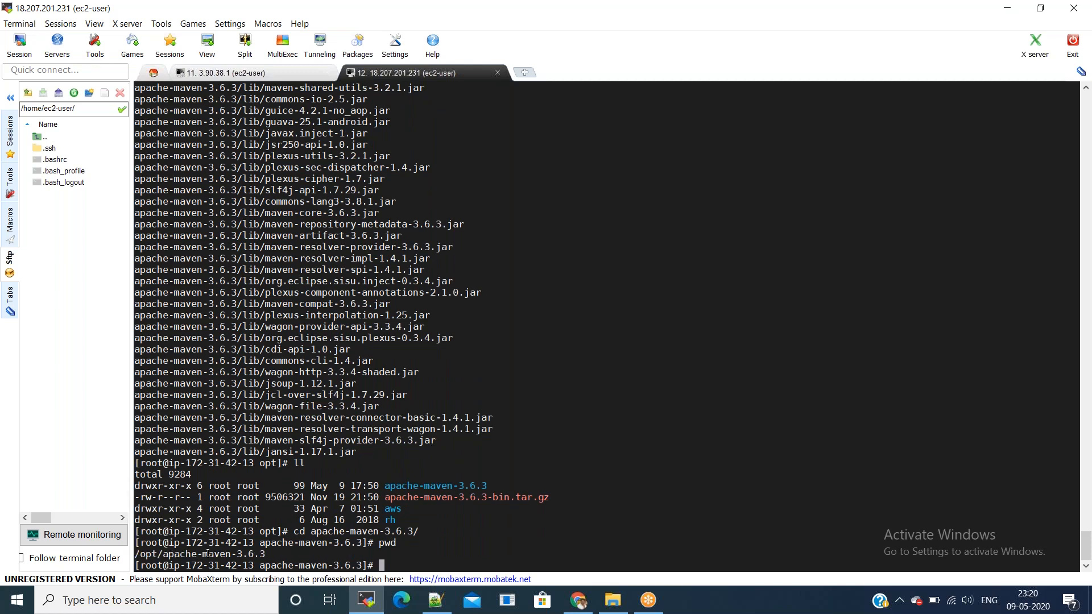
double_click(208, 553)
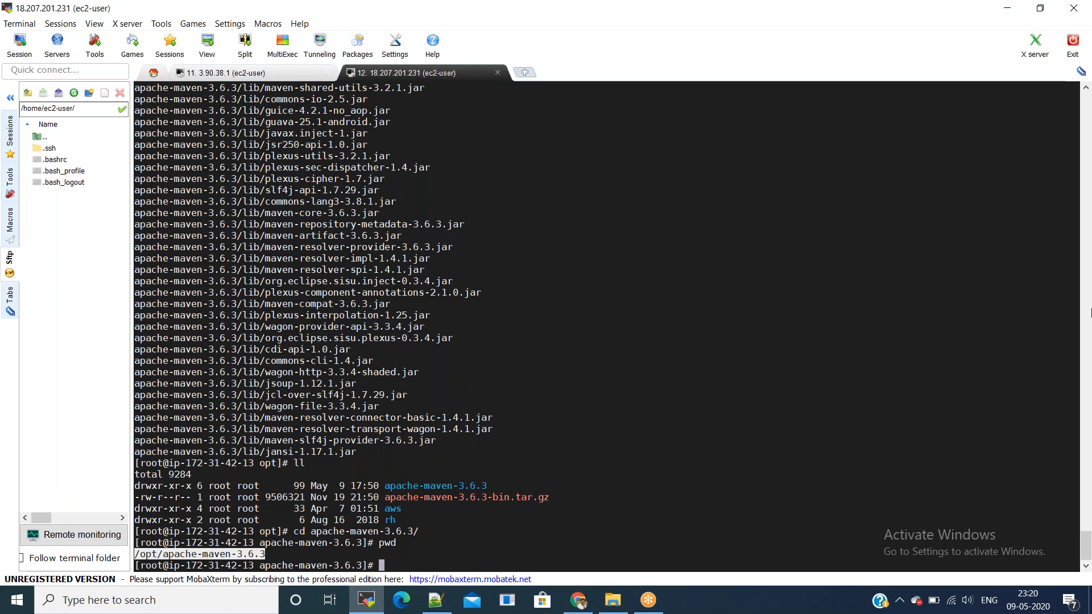
key(ctrl+l)
Step: Create /etc/profile.d/maven.sh exporting MAVEN_HOME=/opt/apache-maven-3.6.3 and PATH=$PATH:$MAVEN_HOME/bin
text(cd /etc)
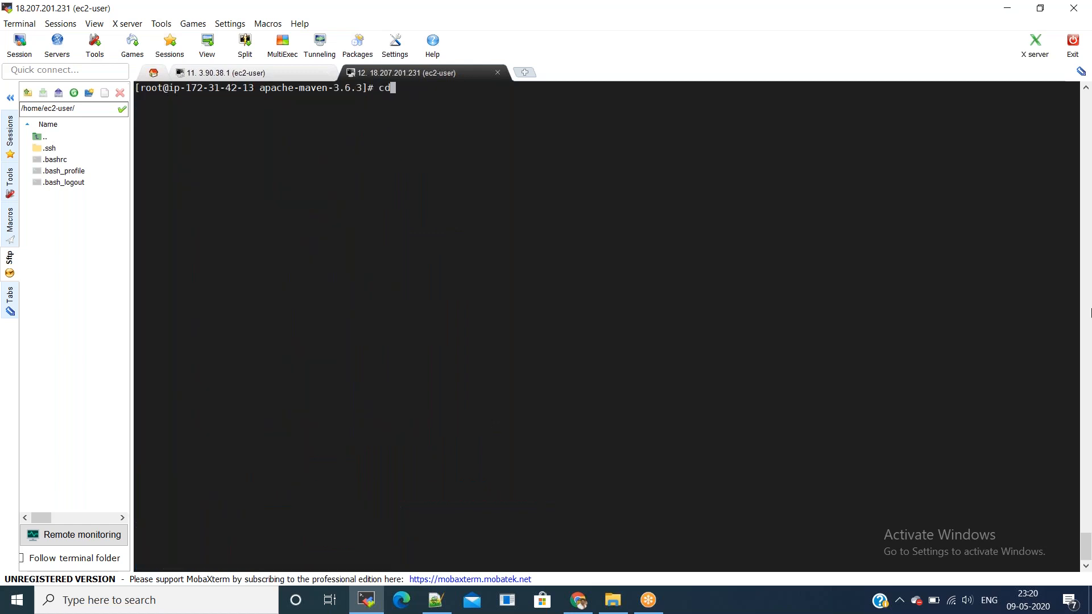
key(BackSpace)
key(BackSpace)
key(BackSpace)
key(BackSpace)
key(BackSpace)
key(BackSpace)
key(BackSpace)
text(vi /etc/profile.d/)
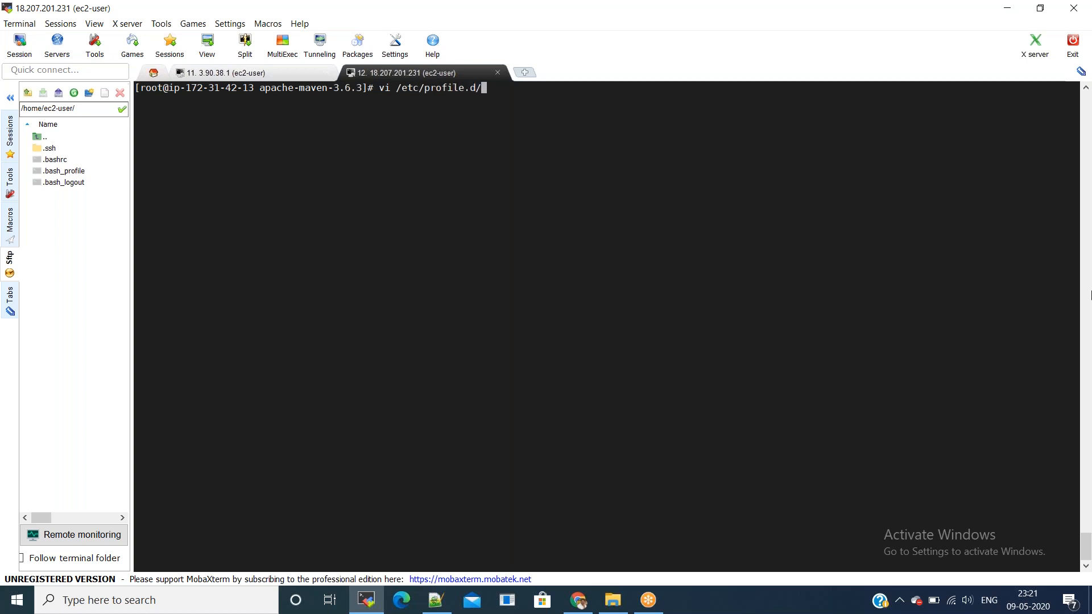
text(maven.sh)
key(Return)
text(i)
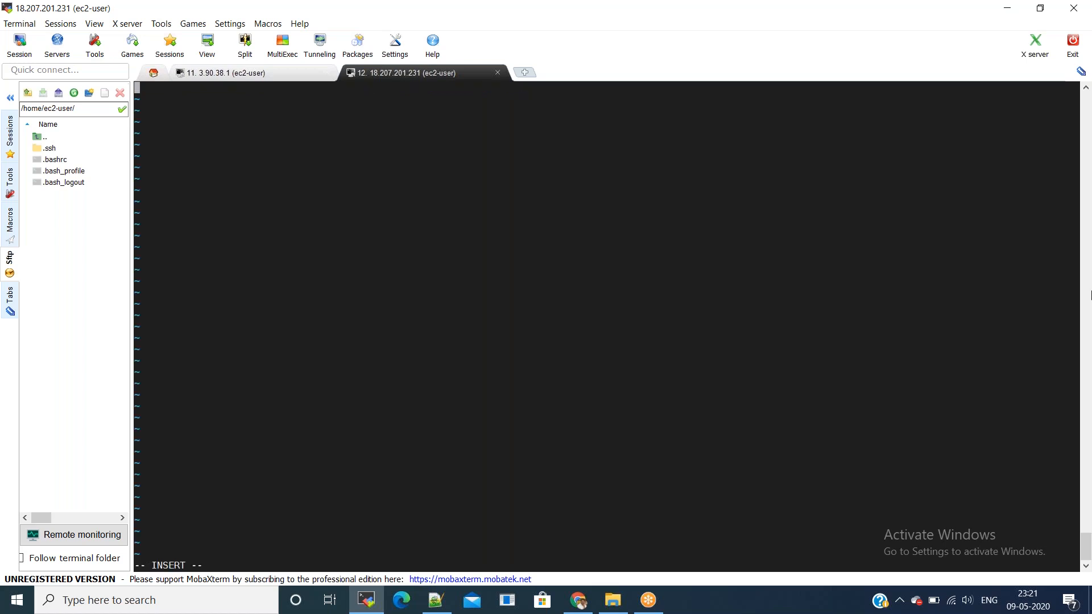
text(export MAVEN_HOME=)
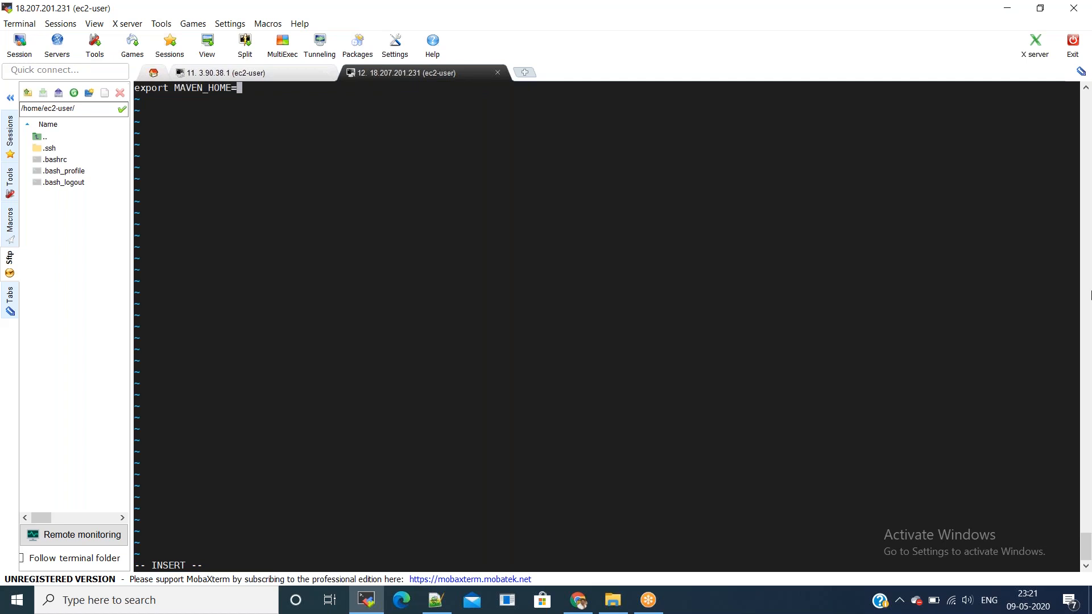
right_click(940, 391)
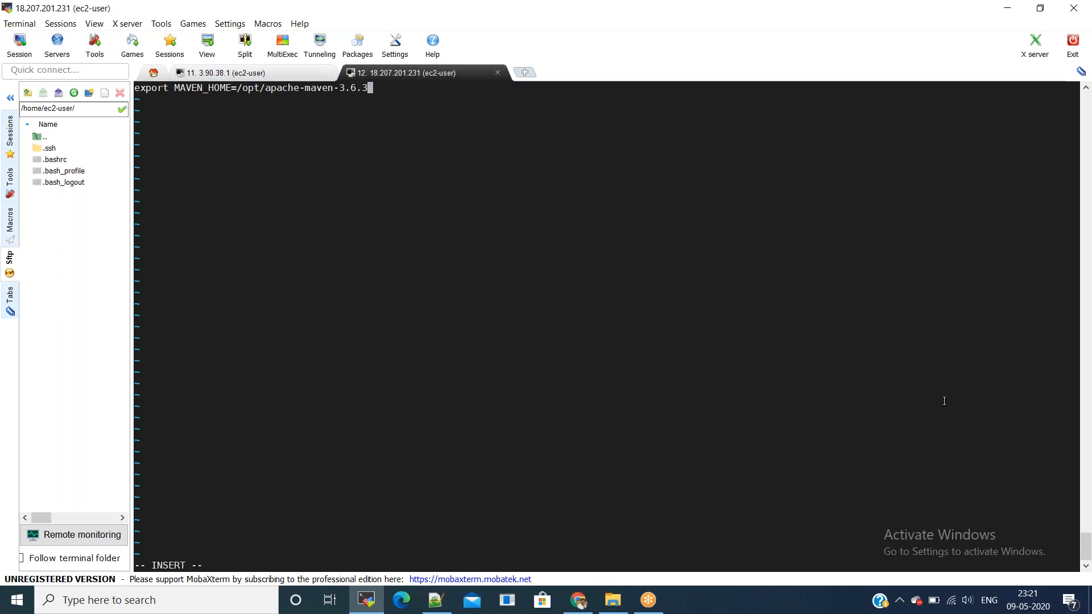
key(Return)
text(export PATH=$PATH:$MAVE)
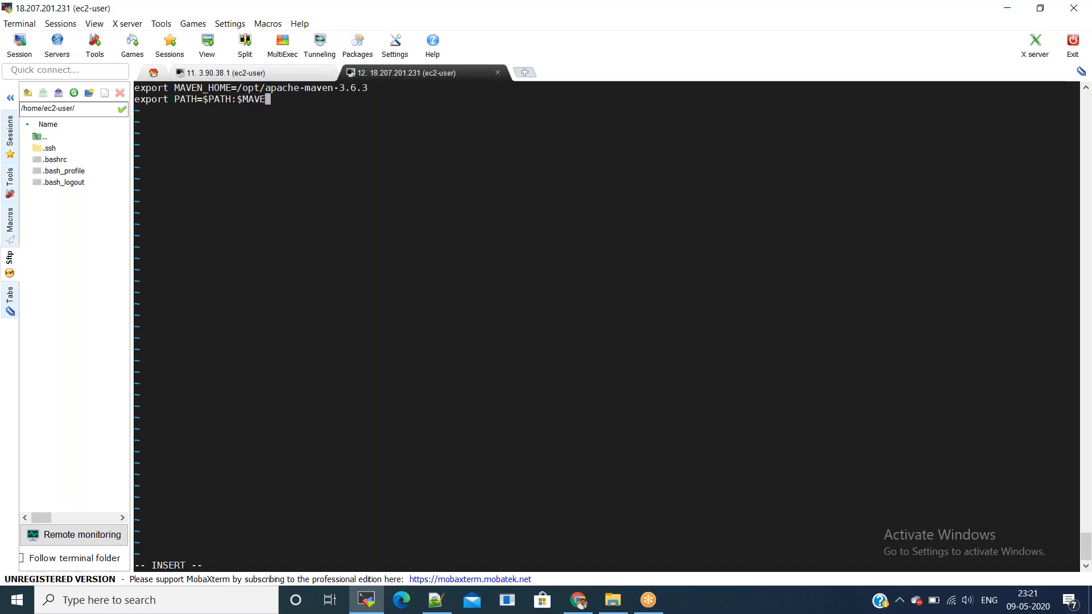
text(N_HOME/bin)
key(Escape)
text(:wq!)
key(Return)
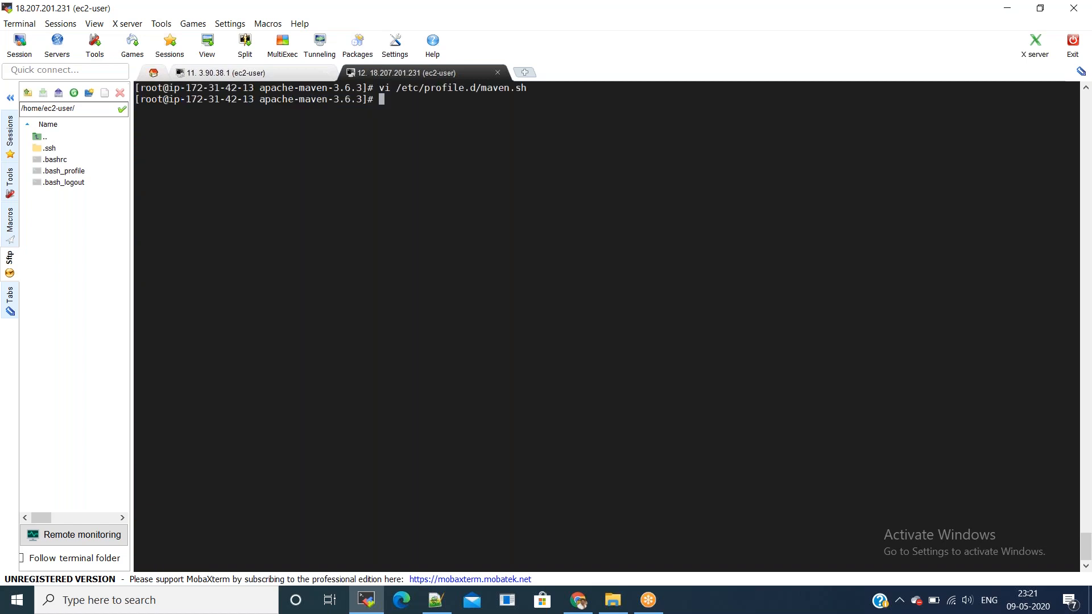
Step: Source /etc/profile.d/maven.sh and enter mvn -version at the prompt
key(Up)
key(Home)
key(Delete)
key(Delete)
key(Delete)
text(source)
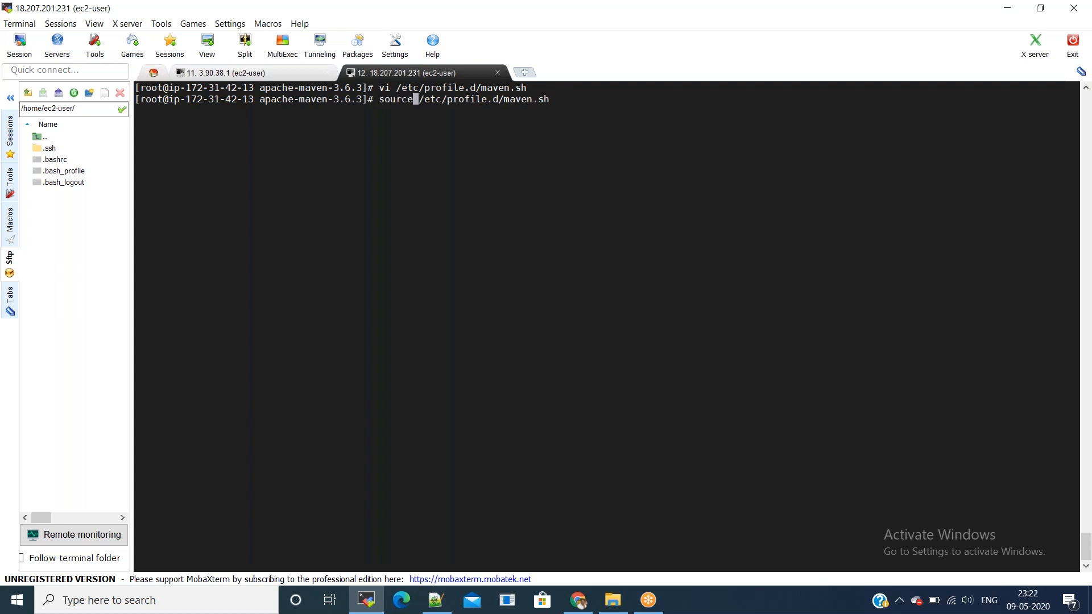
key(Return)
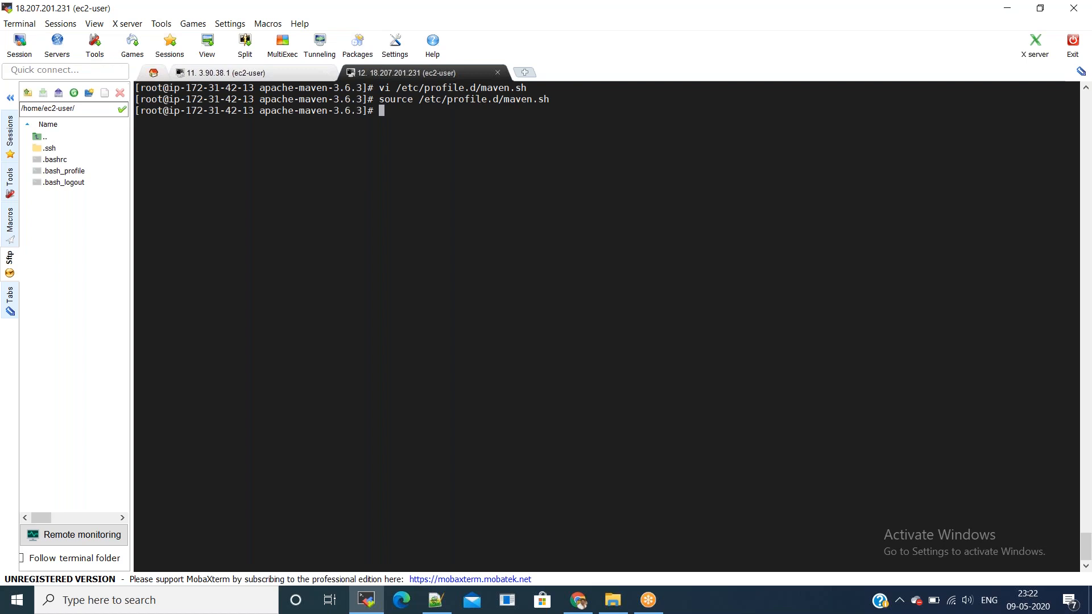
text(mvn -version)
Step: Confirm Maven 3.6.3 via mvn -version and run amazon-linux-extras install docker -y
key(Return)
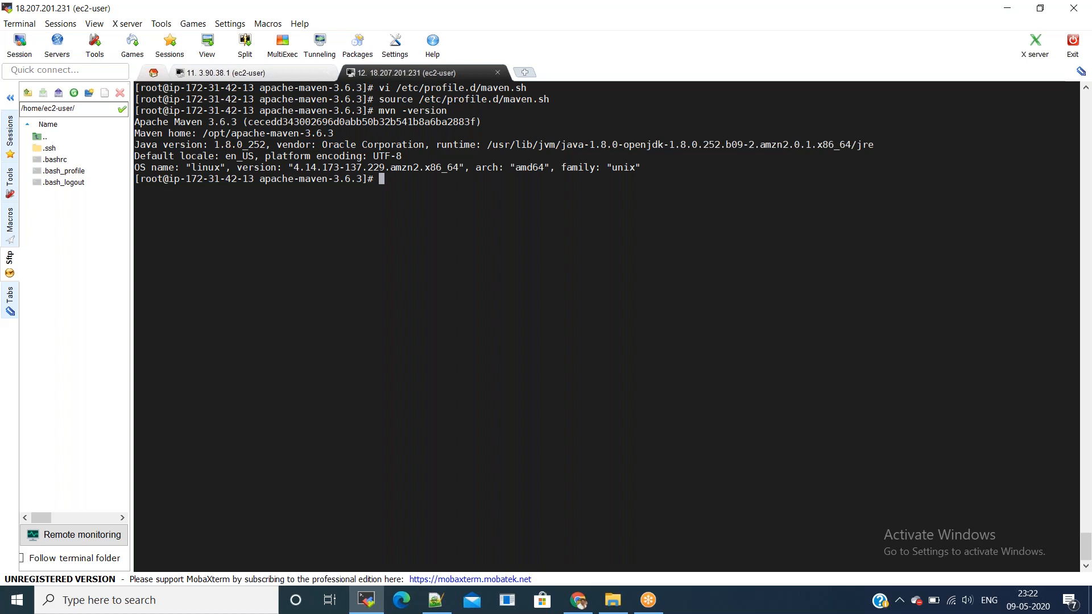
text(amazon-linux)
key(BackSpace)
text(-extras)
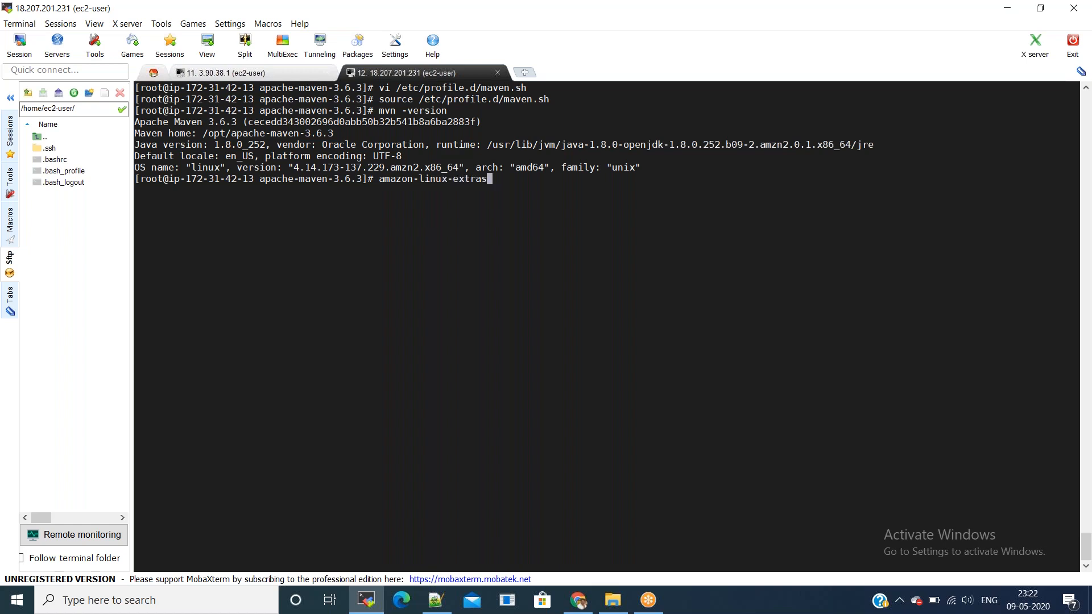
text( install docker -y)
key(Return)
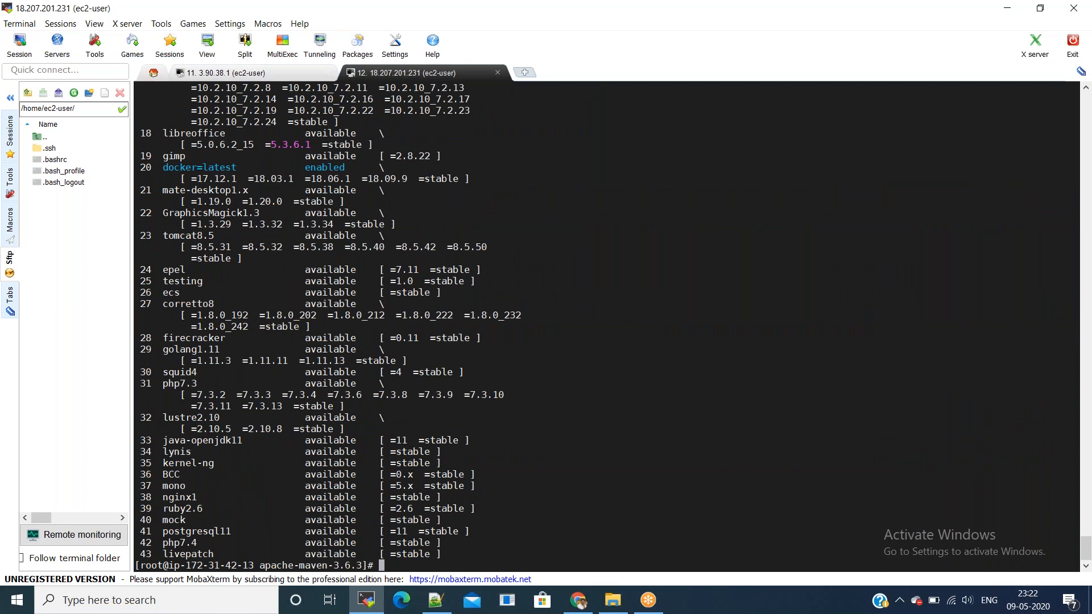
Step: Enable Docker at boot with chkconfig and add ec2-user to the docker group
key(ctrl+l)
text(chkconfig )
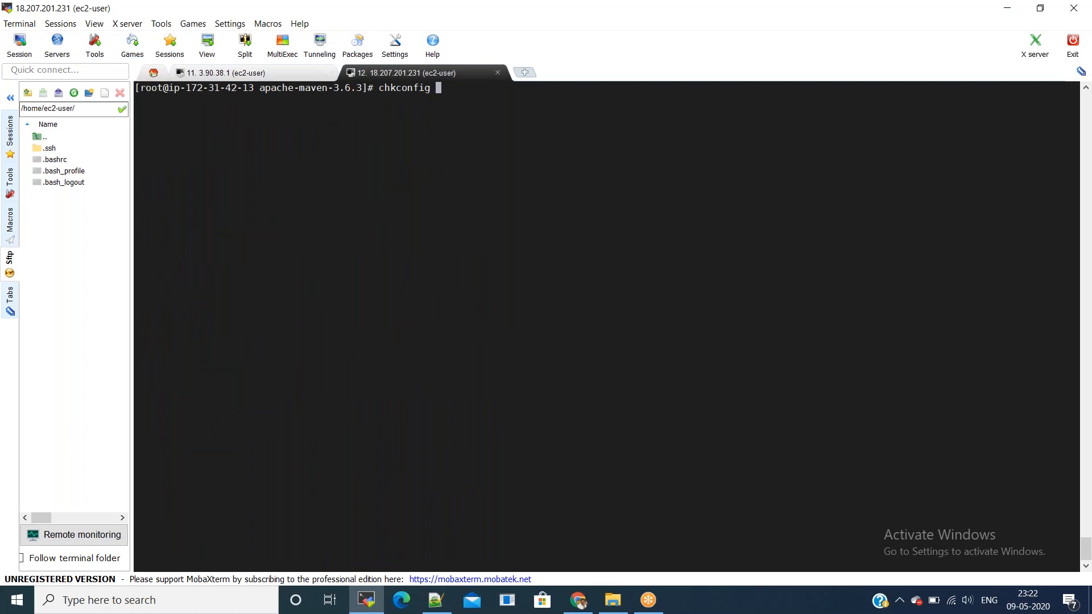
text(docker on)
key(Return)
text(ch)
key(BackSpace)
key(BackSpace)
text(userm)
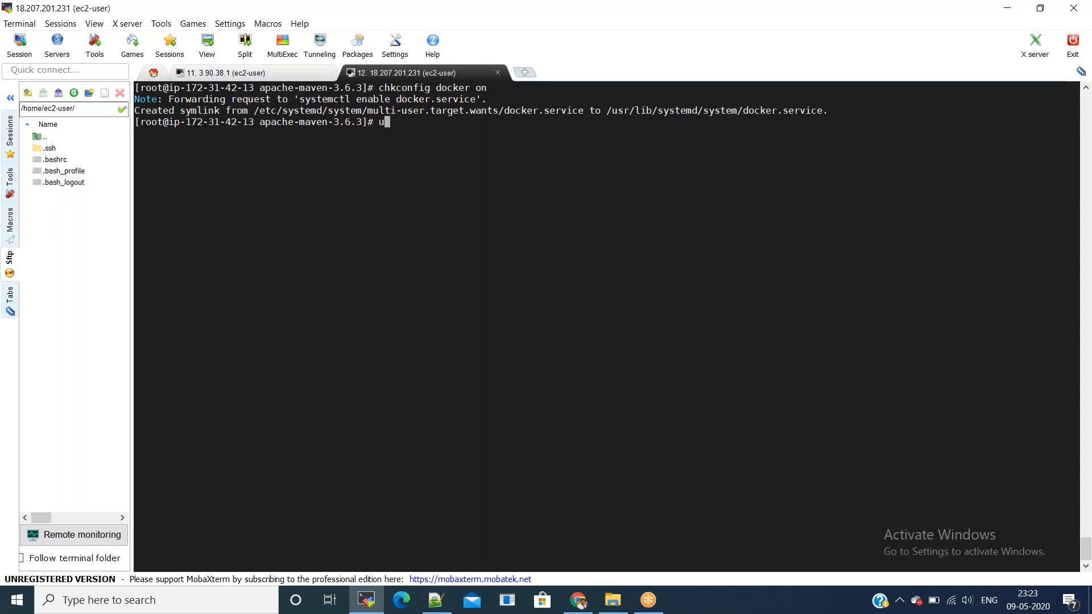
text(od -aG docker ec)
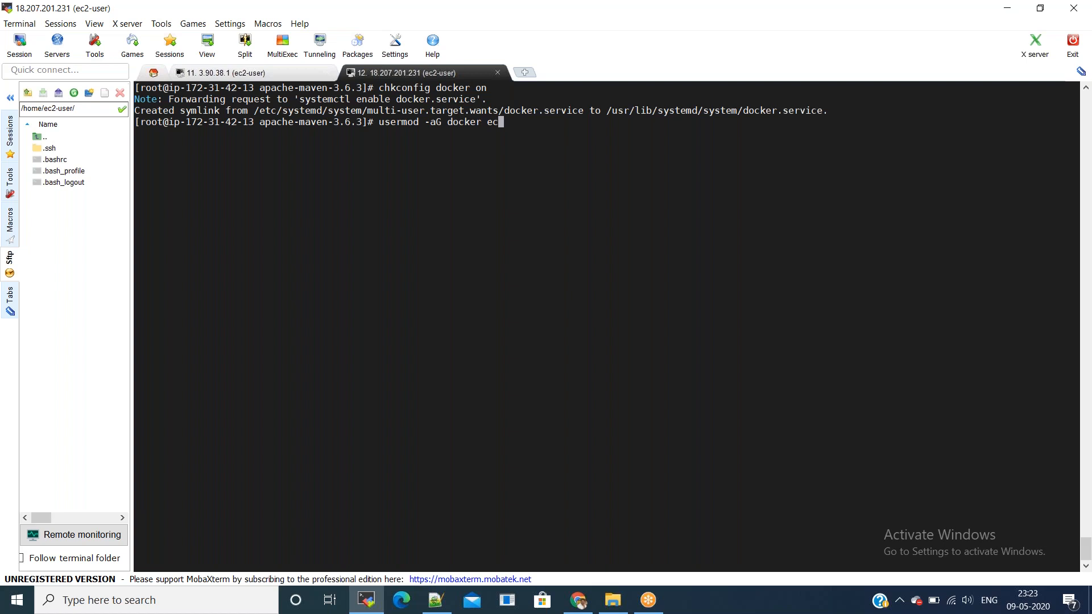
text(2-user)
key(Return)
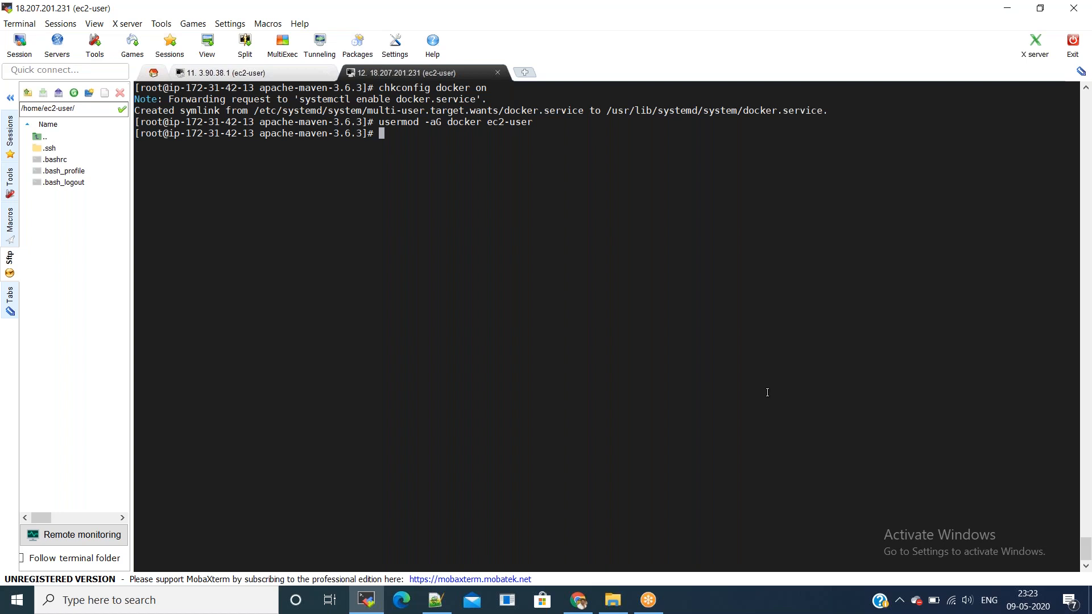
key(alt+Tab)
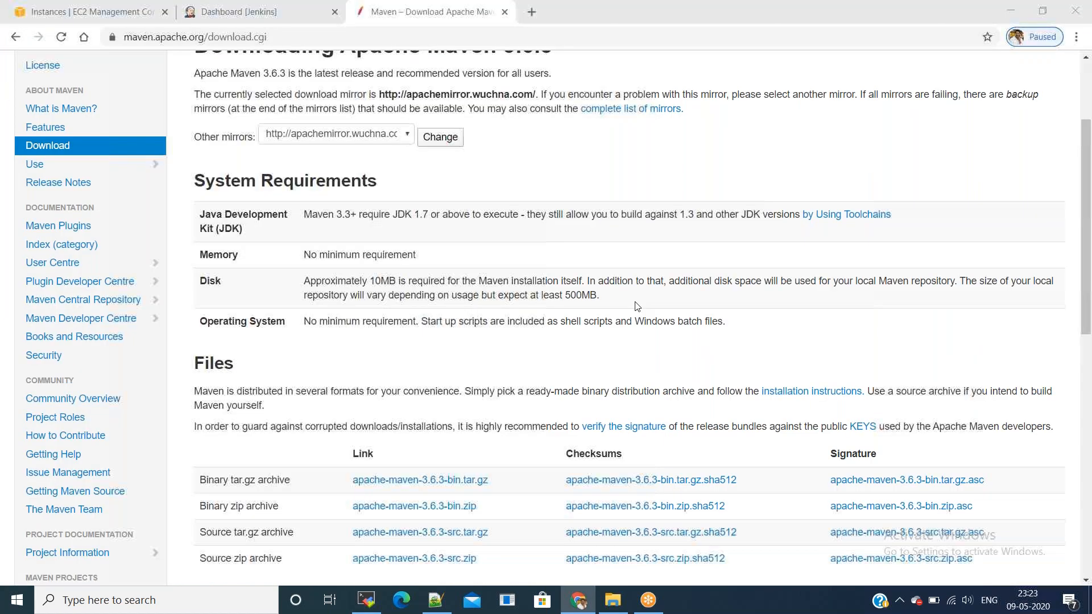
Step: Create image jenkins_slave from Jenkins_Slave, same description, with root volume resized from 8 to 30 GiB
click(91, 12)
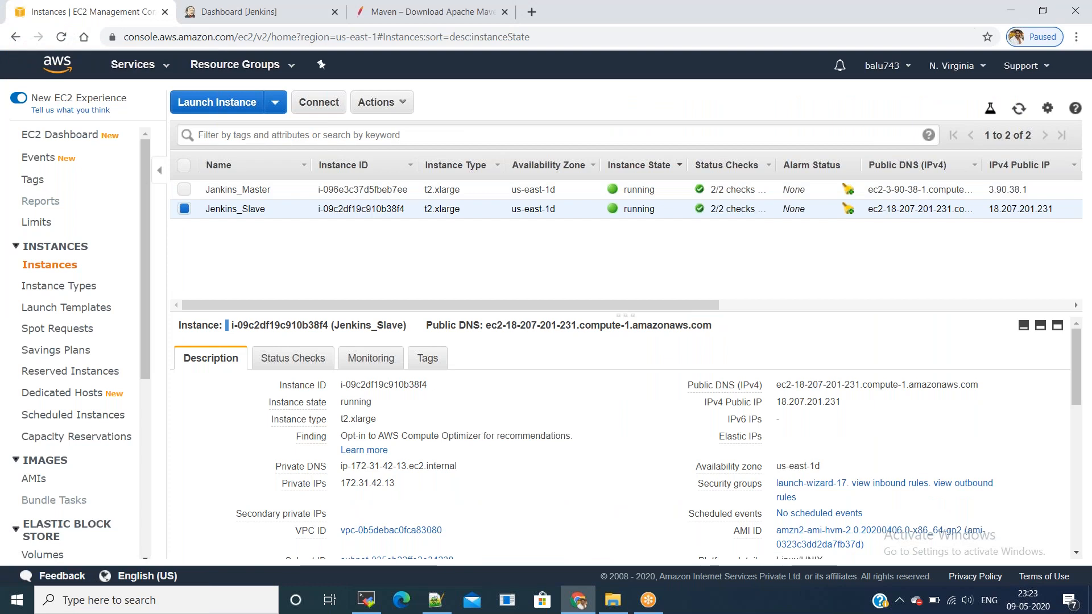
click(388, 106)
mouse_move(500, 232)
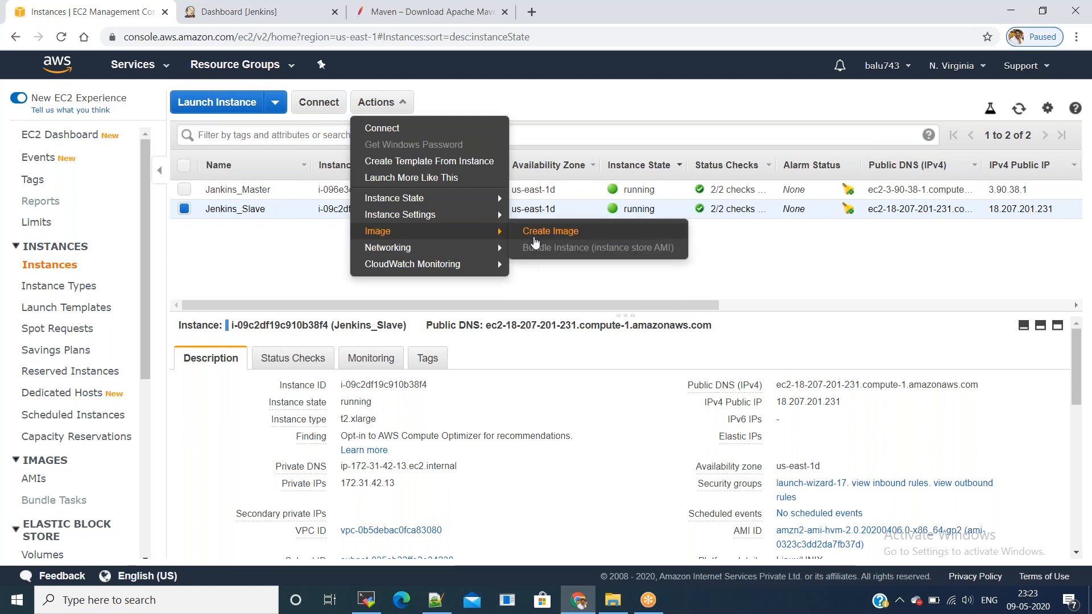
click(535, 239)
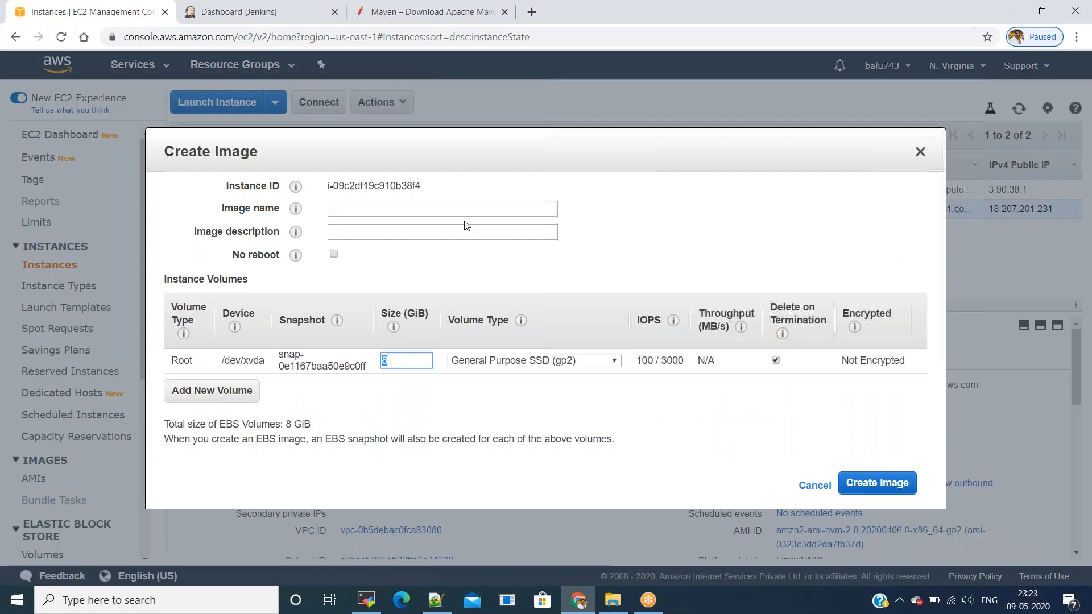
text(jenkins_slave)
key(ctrl+a)
key(ctrl+c)
click(517, 227)
key(ctrl+v)
double_click(392, 361)
text(30)
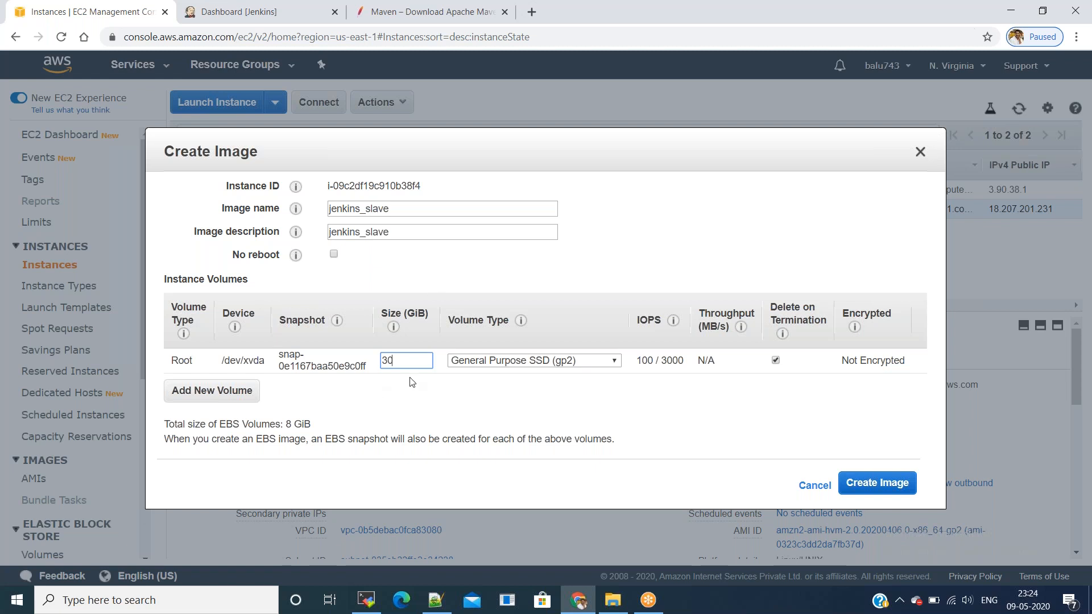
click(900, 483)
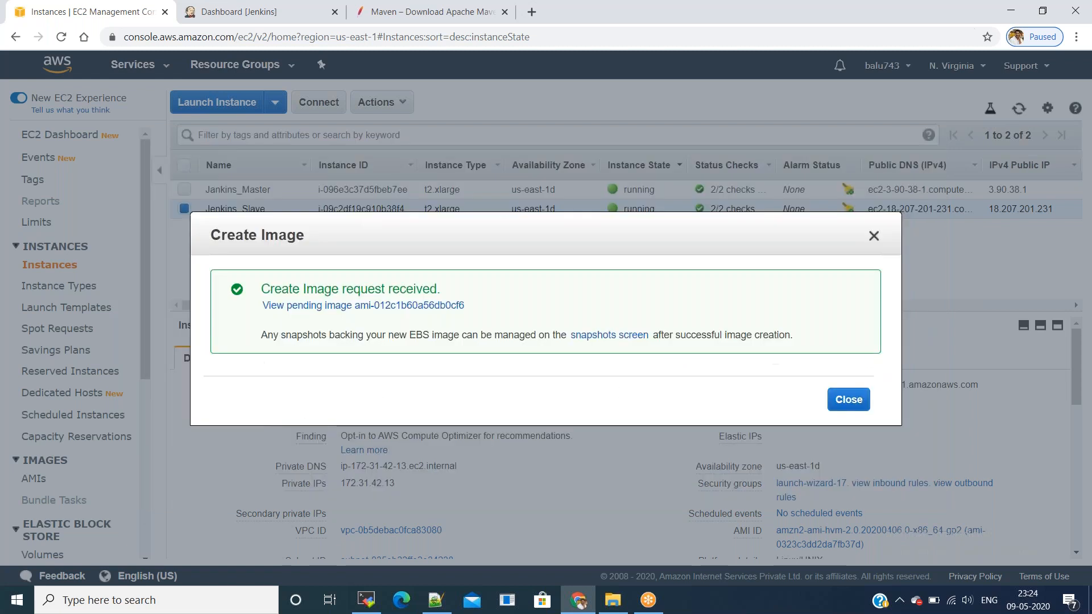
Step: Check the pending jenkins_slave AMI in the AMIs list, then go back to Instances
click(848, 401)
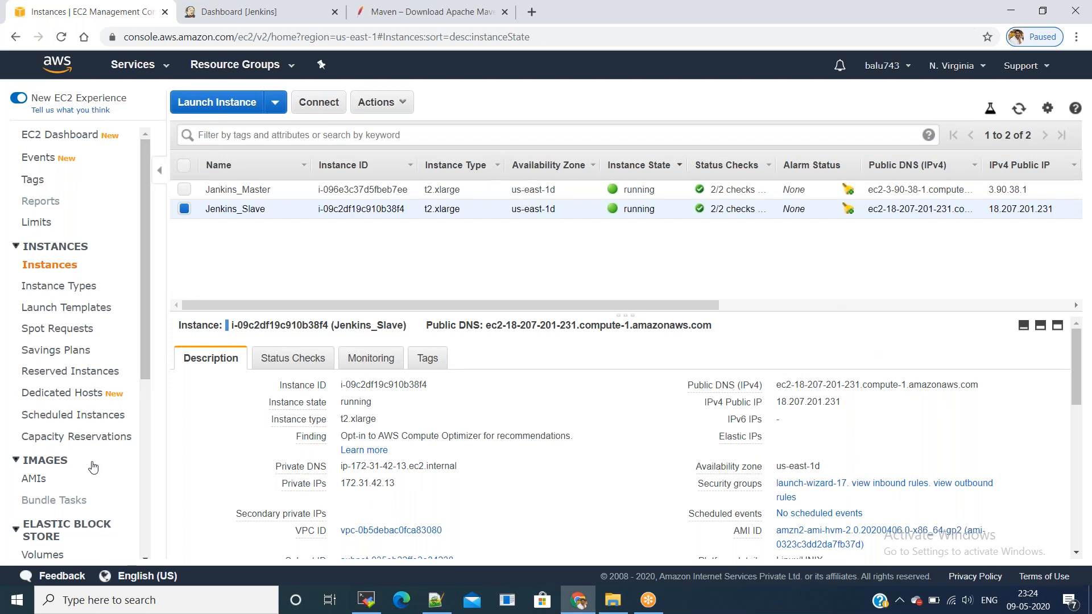
click(41, 482)
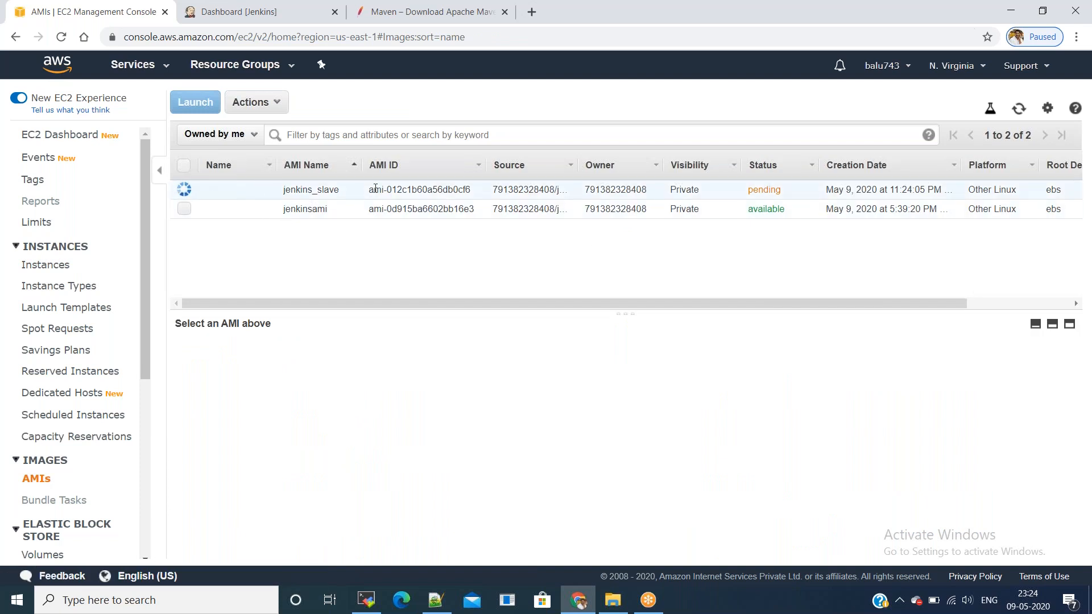
drag(371, 190, 479, 193)
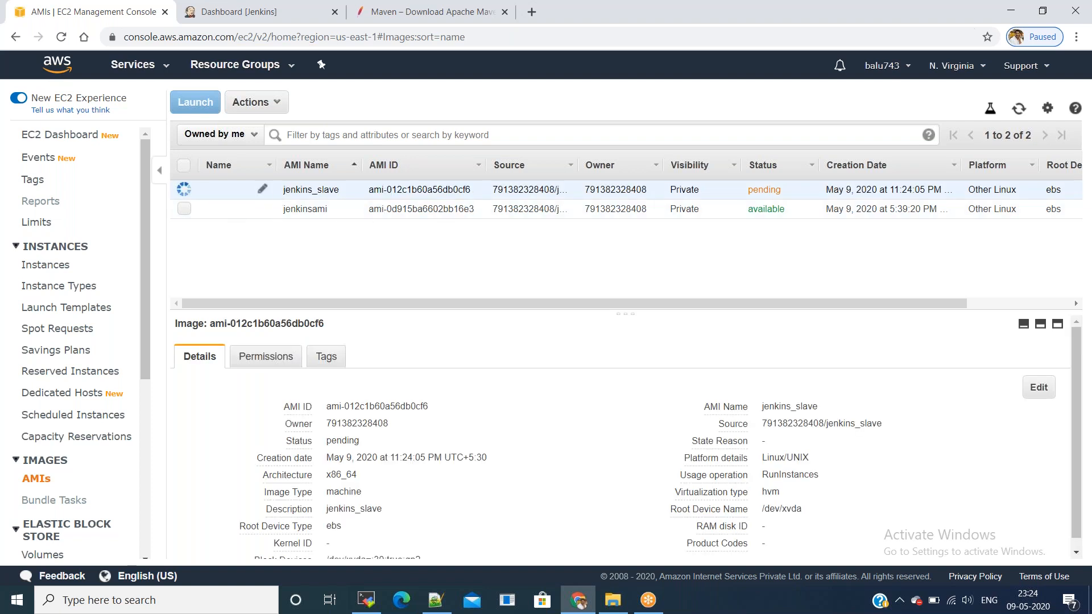
drag(367, 193, 465, 200)
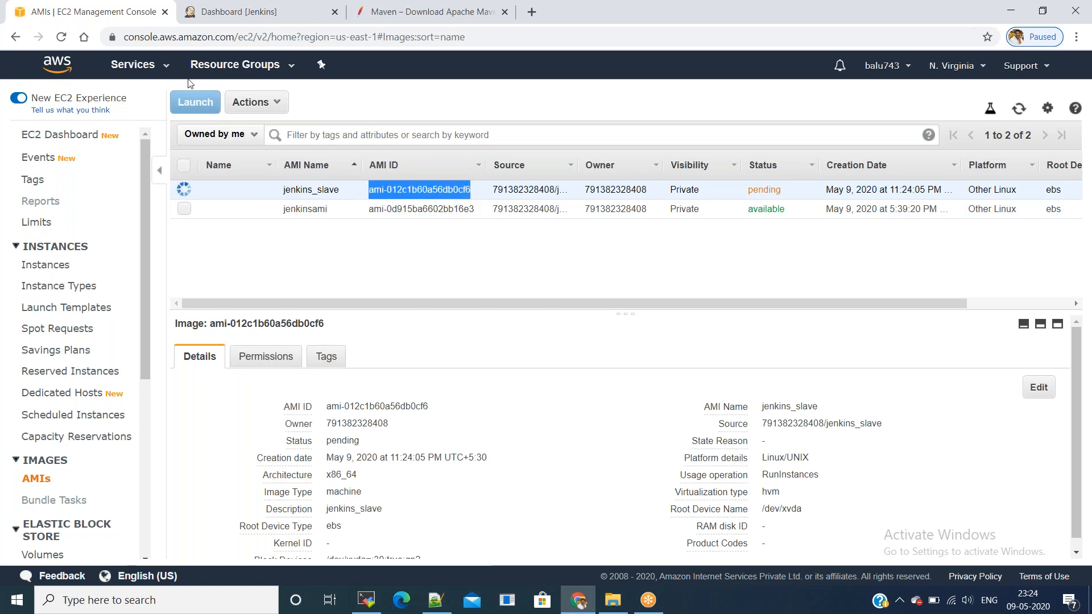
click(63, 37)
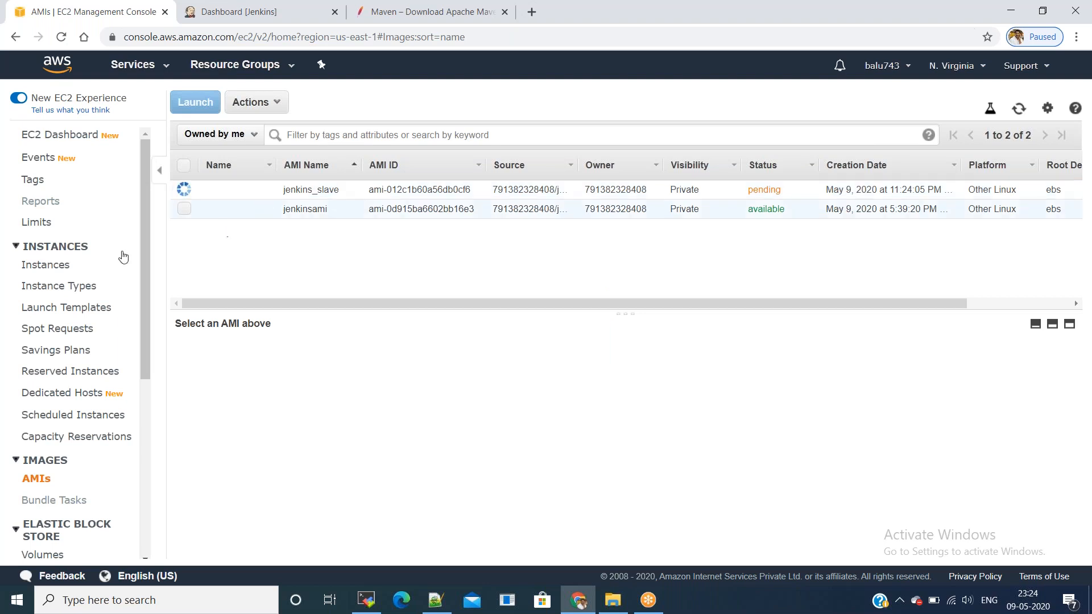
click(62, 265)
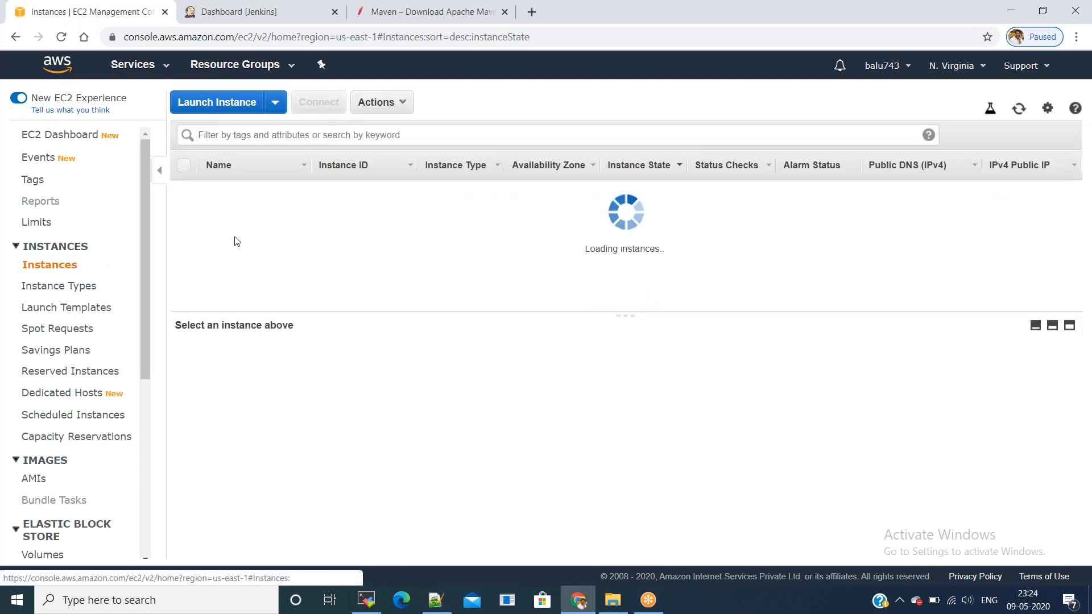
Step: Terminate the Jenkins_Slave instance and refresh the list to see it shutting down
click(184, 209)
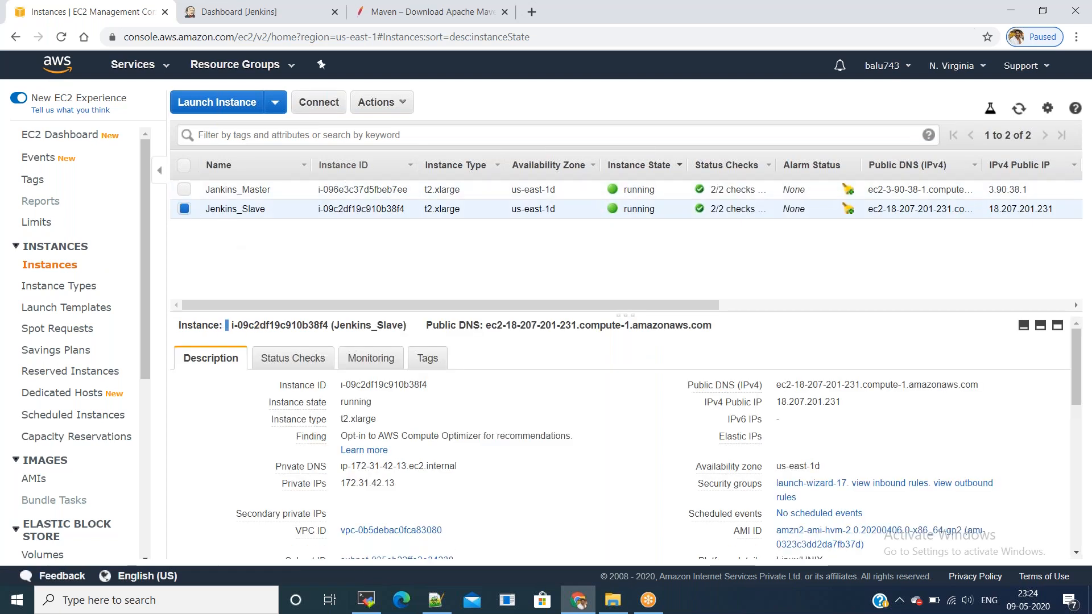
click(401, 103)
mouse_move(421, 200)
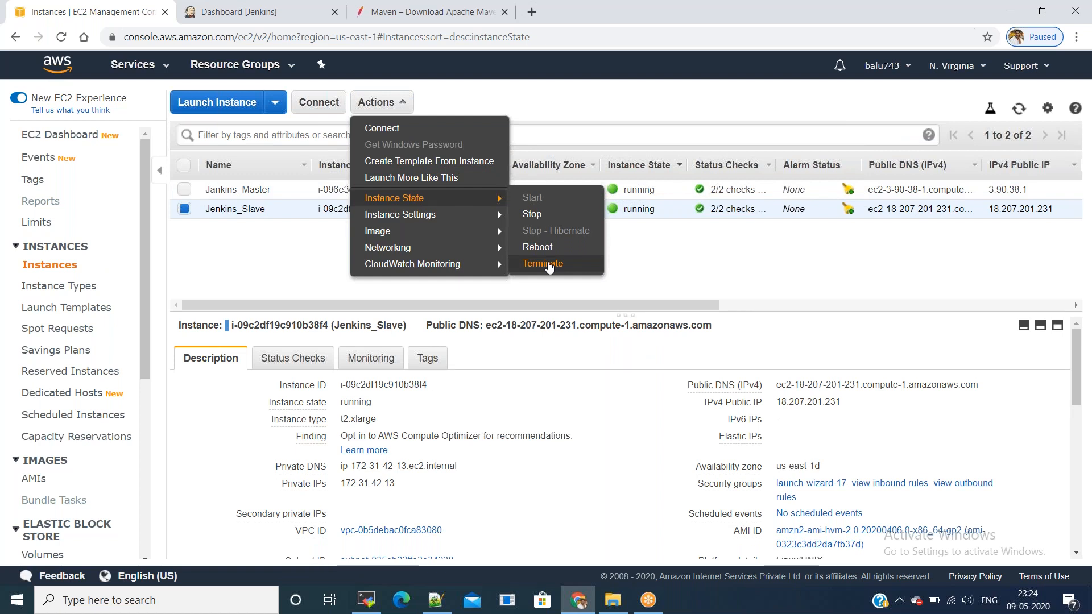
click(544, 263)
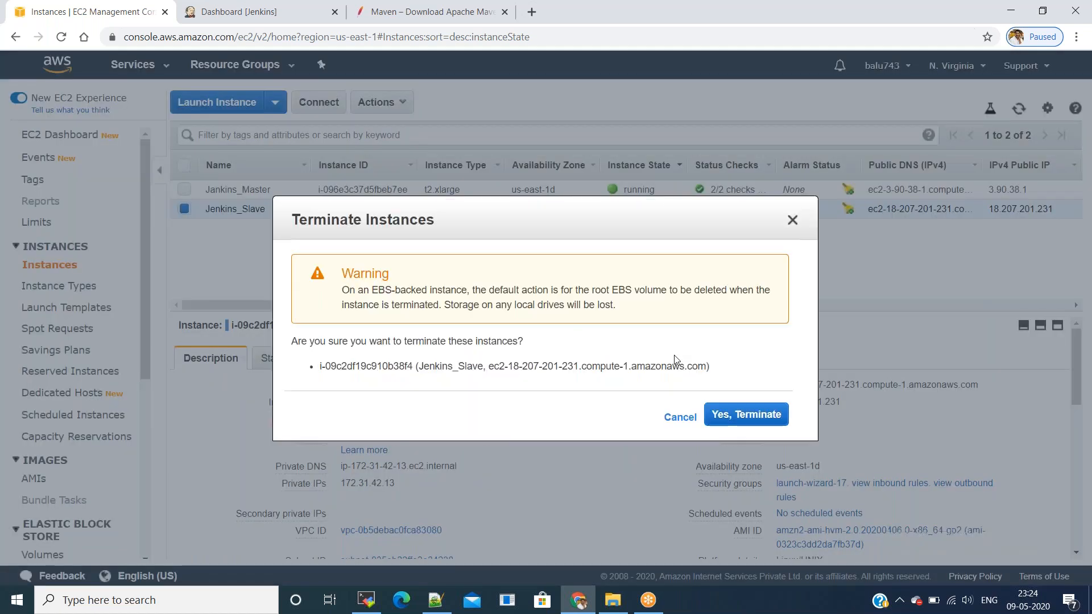
click(725, 414)
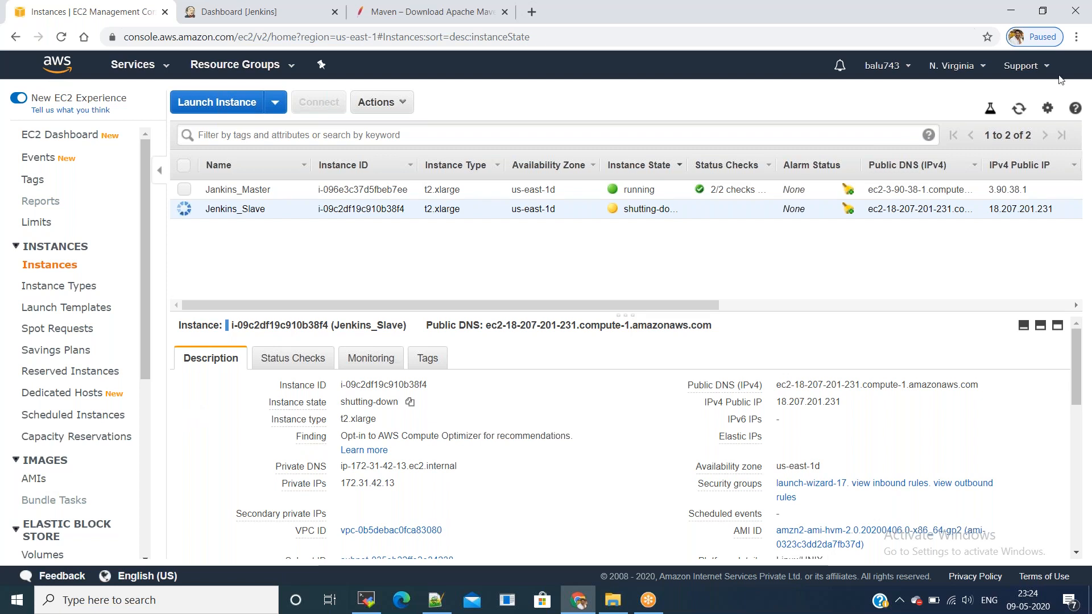
click(1019, 110)
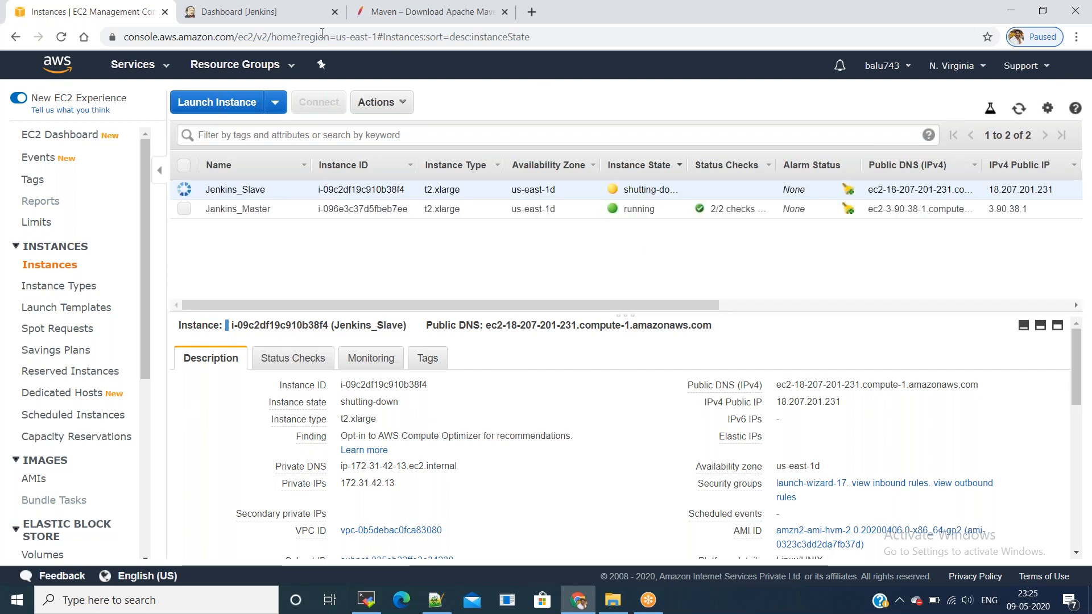
Step: In Plugin Manager's Available list, filter for and tick the Pipeline: AWS Steps plugin
click(258, 16)
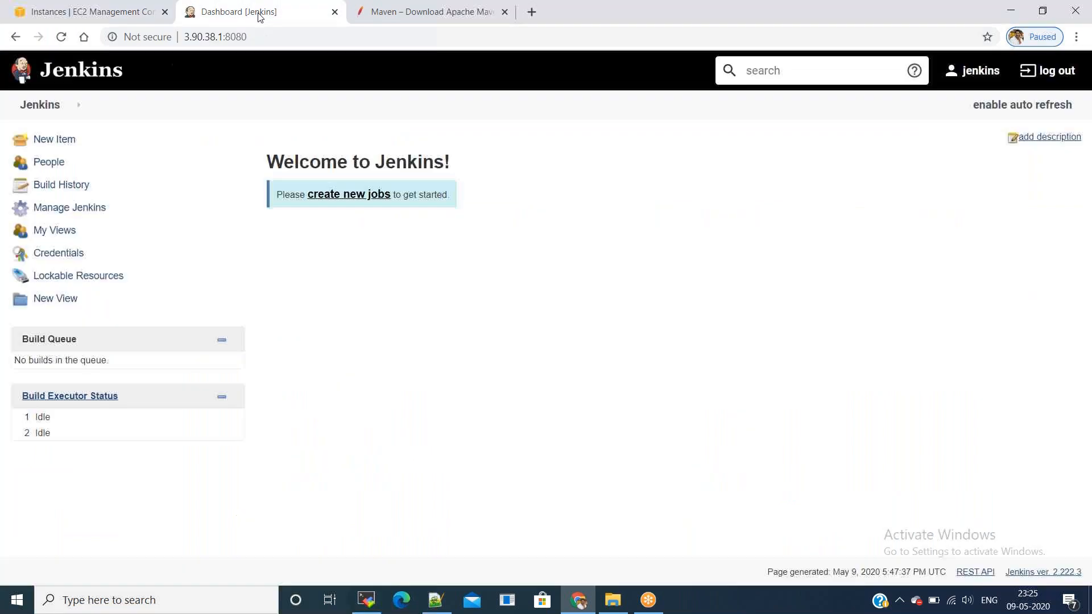
click(62, 213)
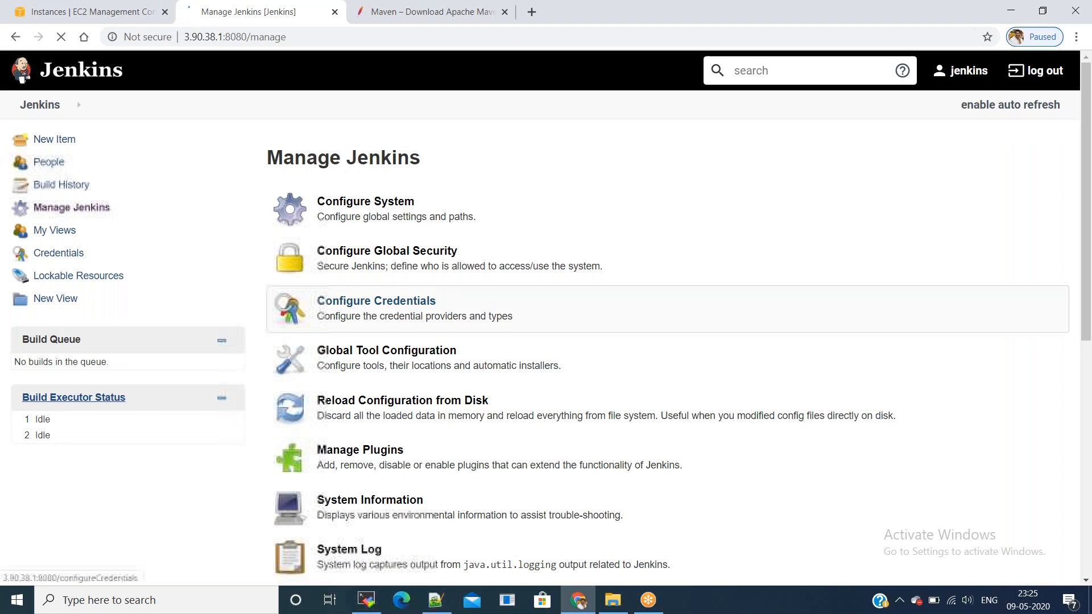
click(441, 451)
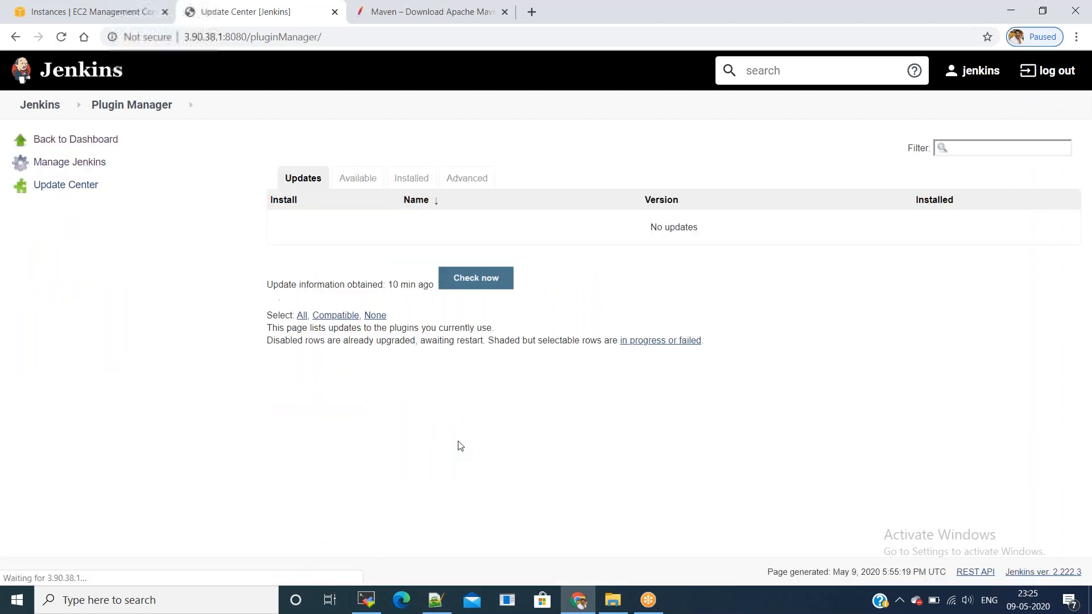
click(352, 185)
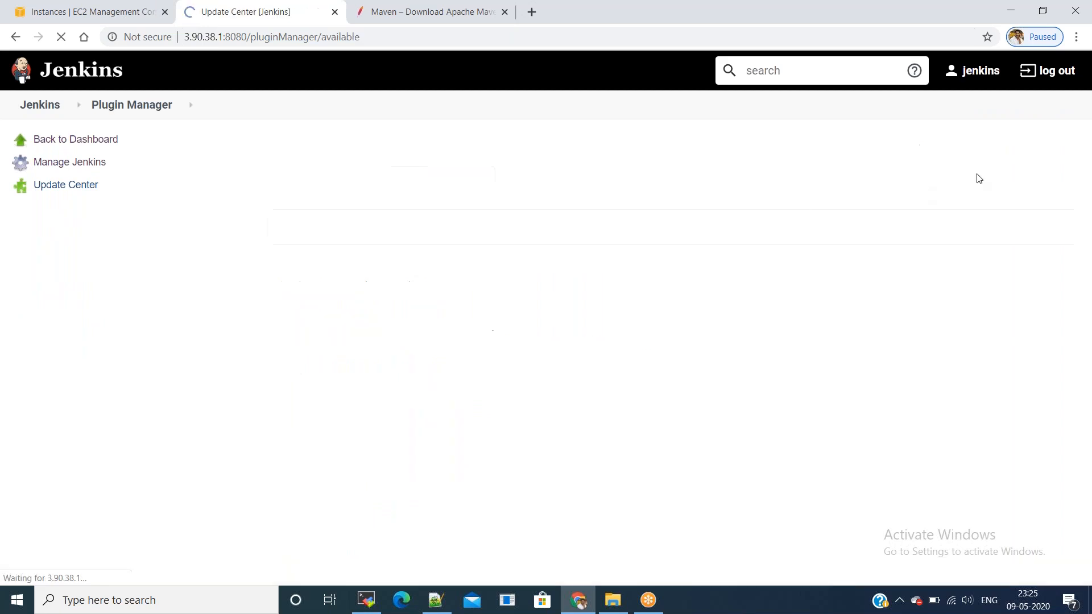
click(990, 149)
text(Pip)
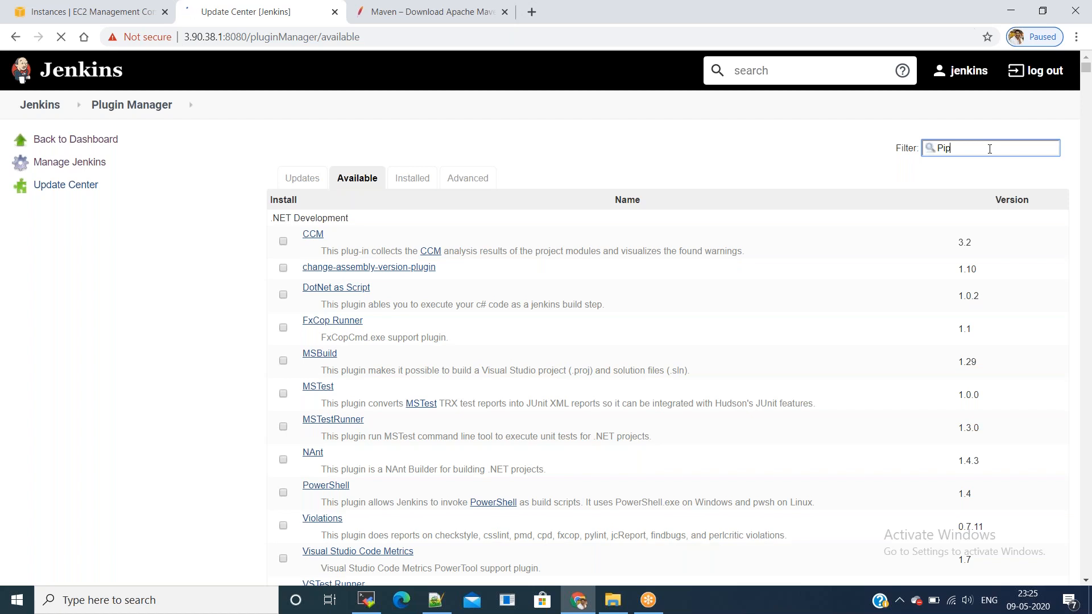
text(eline)
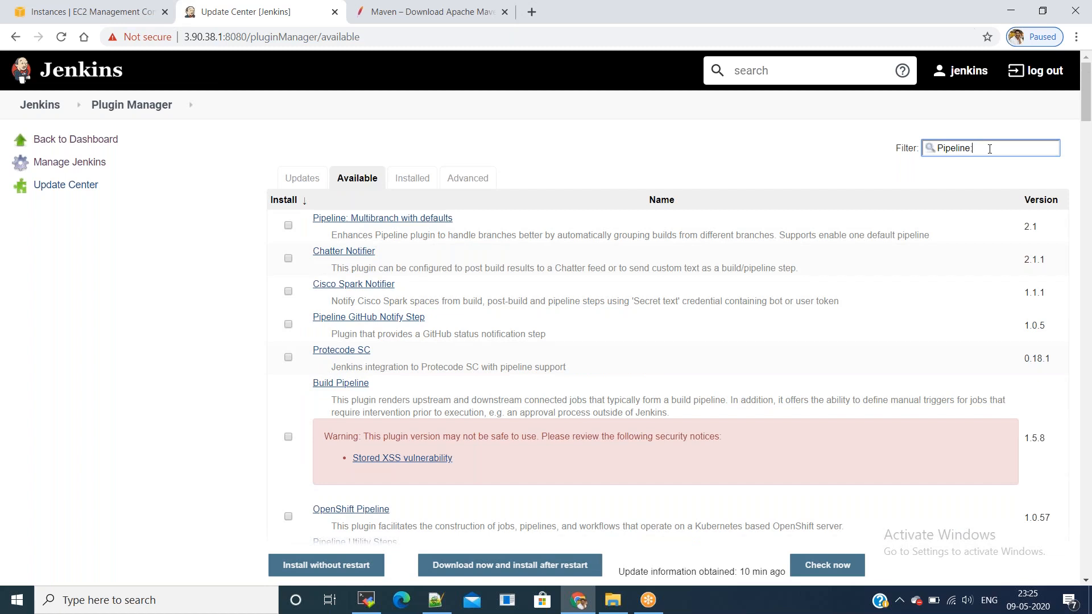
text(: A)
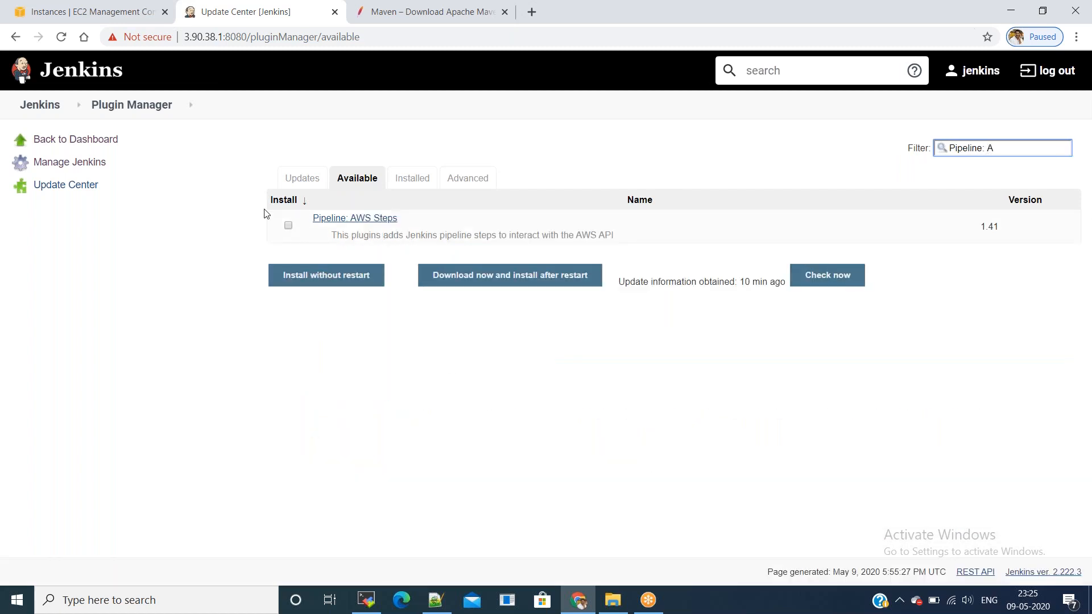
click(289, 225)
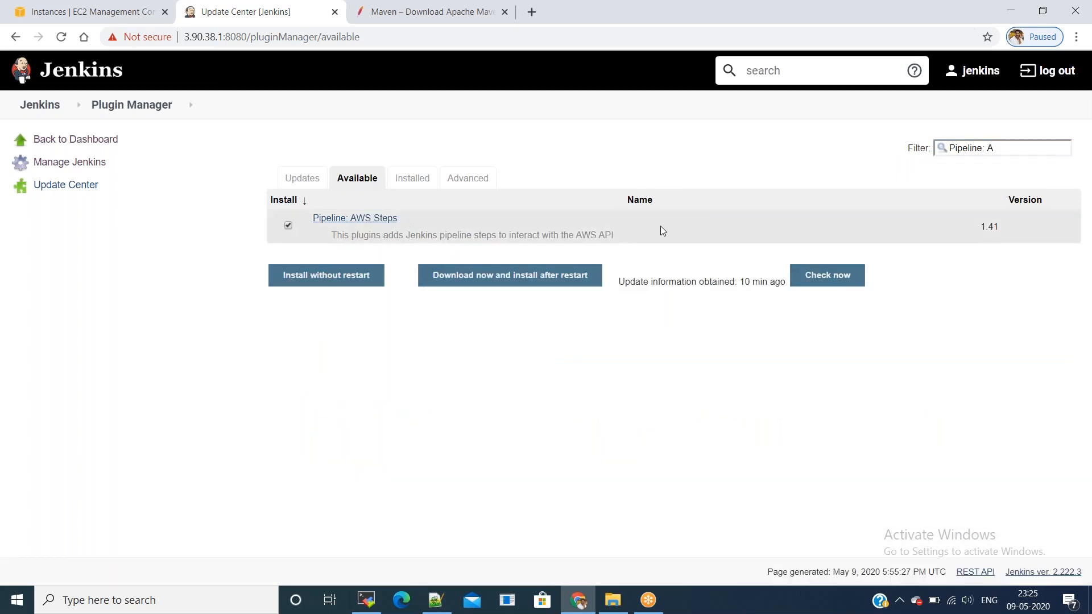
Step: Tick the Amazon EC2 plugin and install both plugins without restart
triple_click(1010, 152)
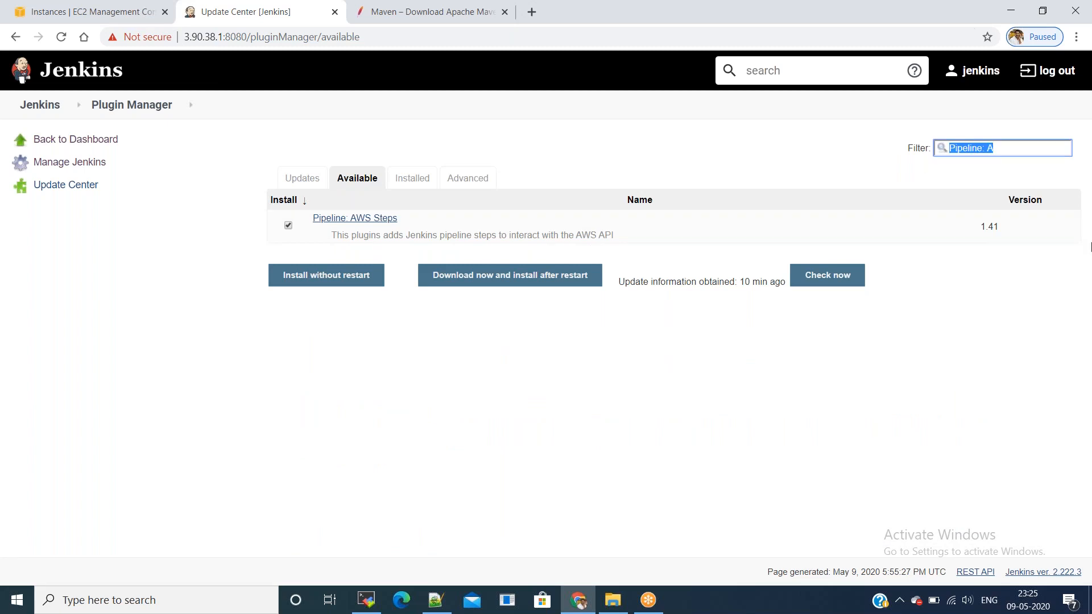
text(amax)
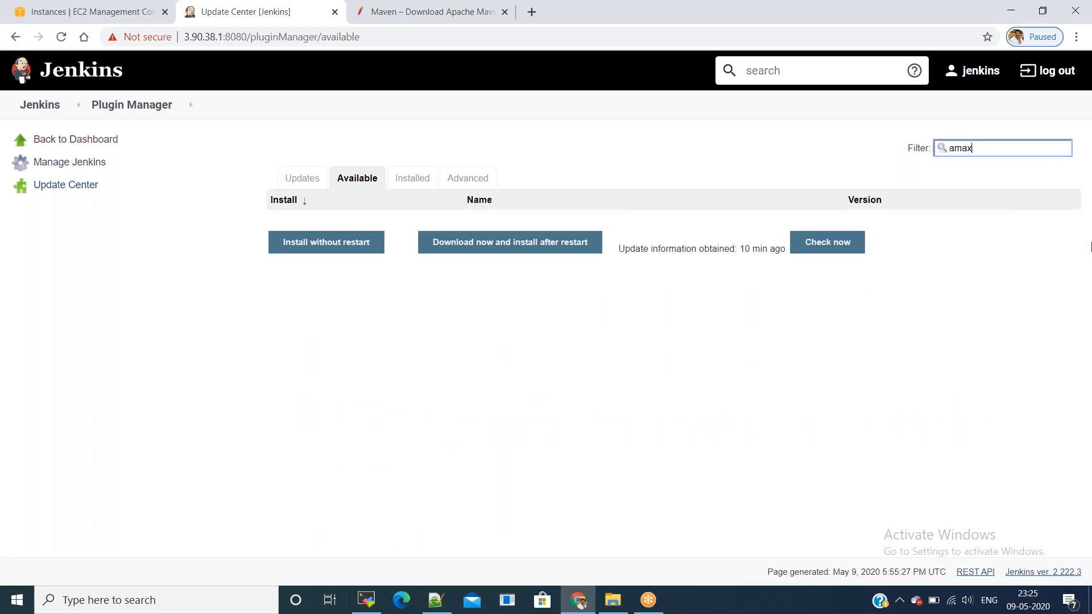
key(BackSpace)
key(BackSpace)
key(BackSpace)
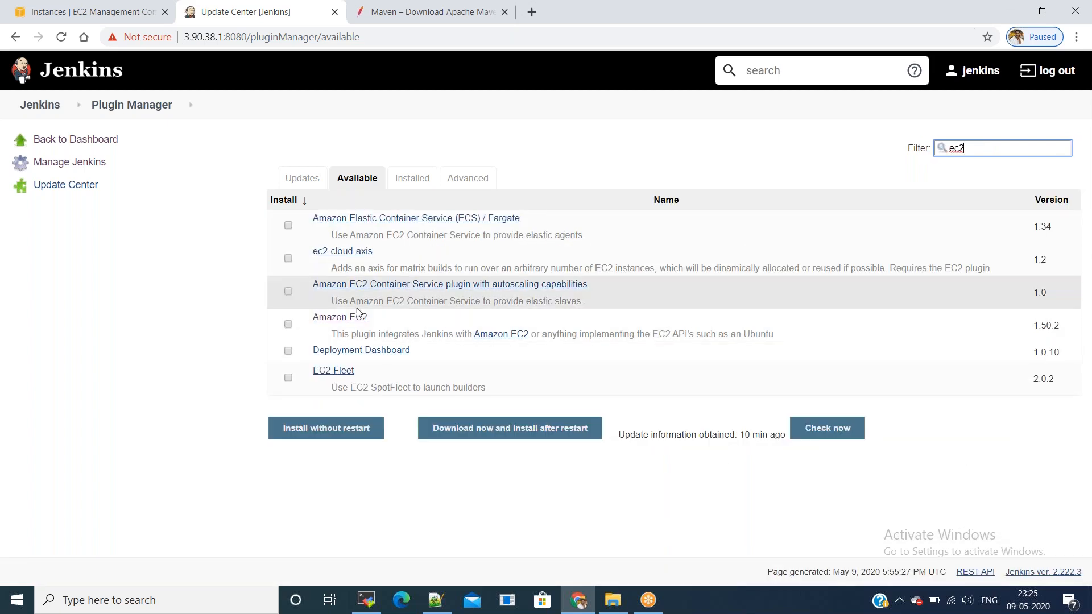
click(289, 324)
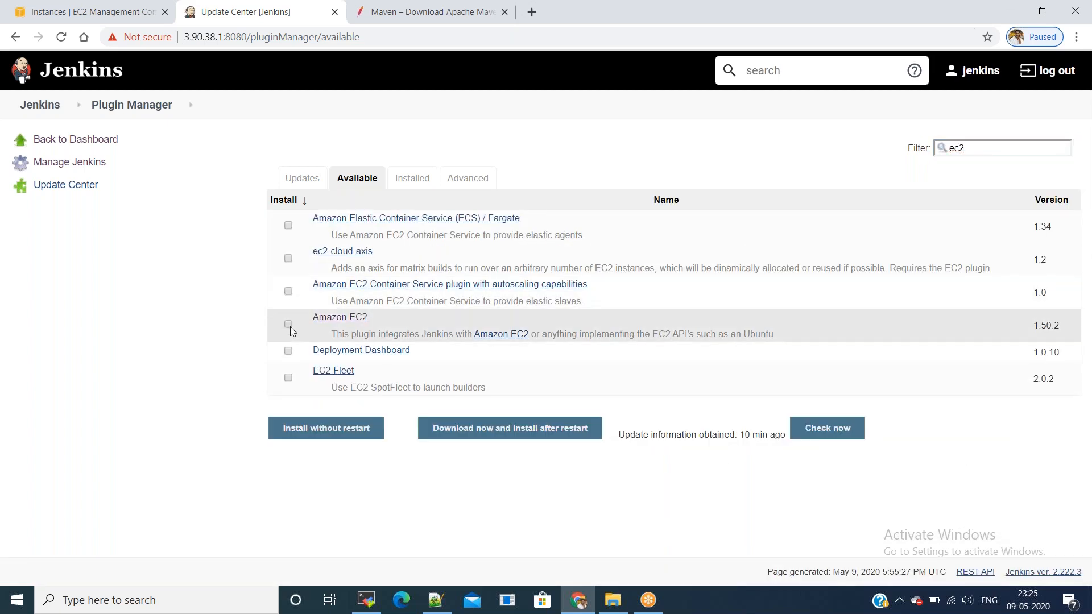
click(327, 436)
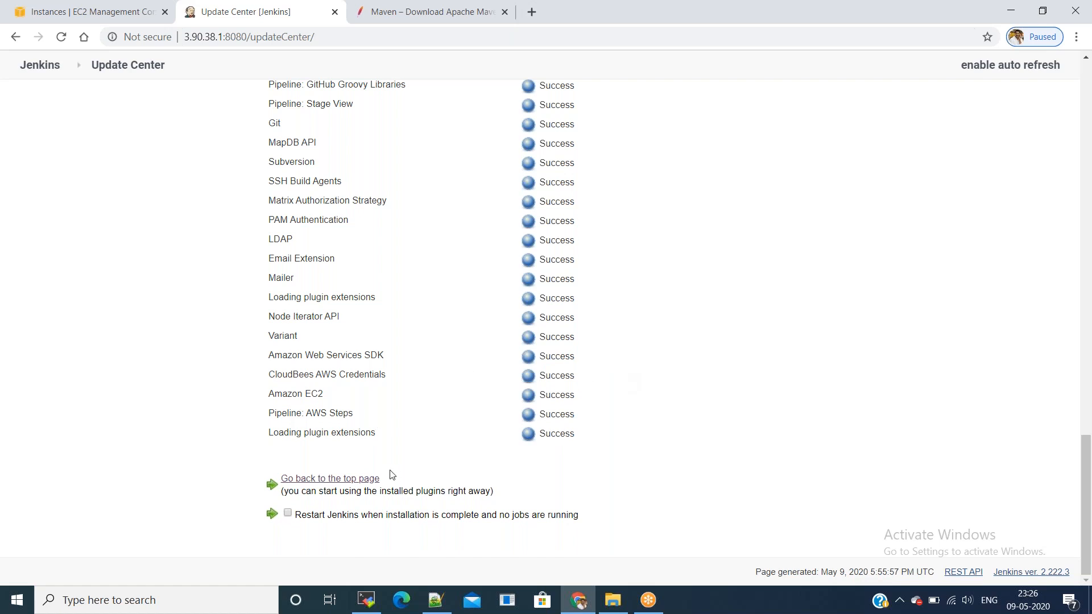
Step: Go from Manage Jenkins > Configure System to the cloud configuration page
click(356, 479)
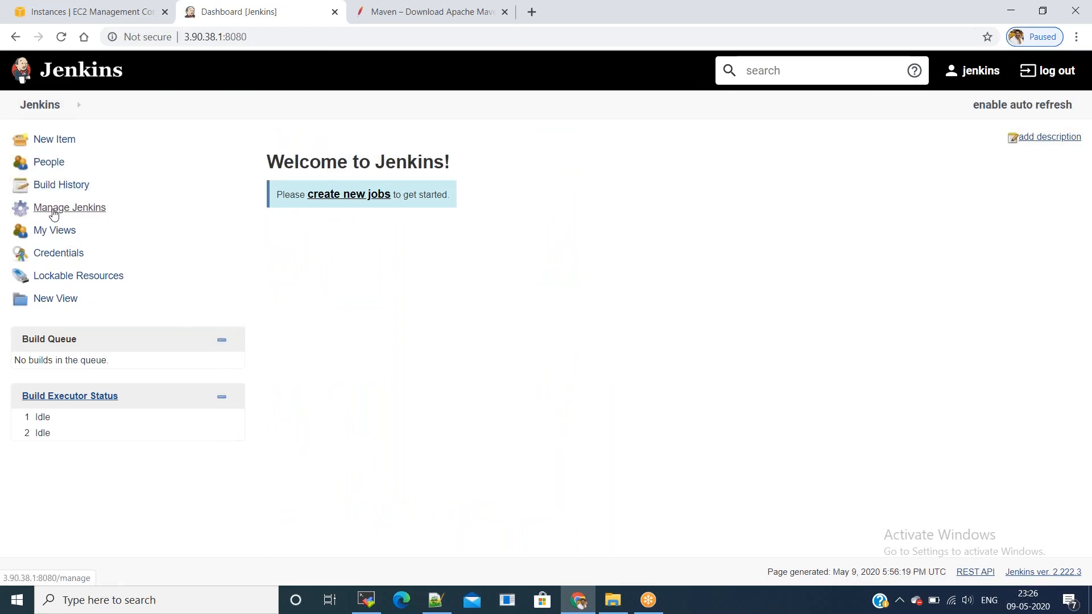
click(54, 211)
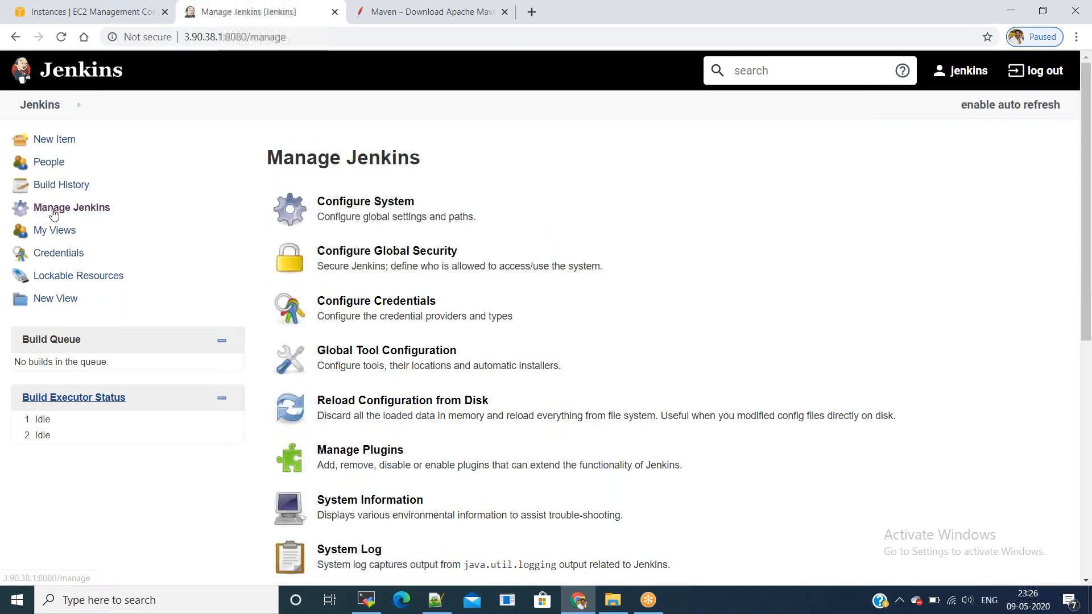
click(367, 224)
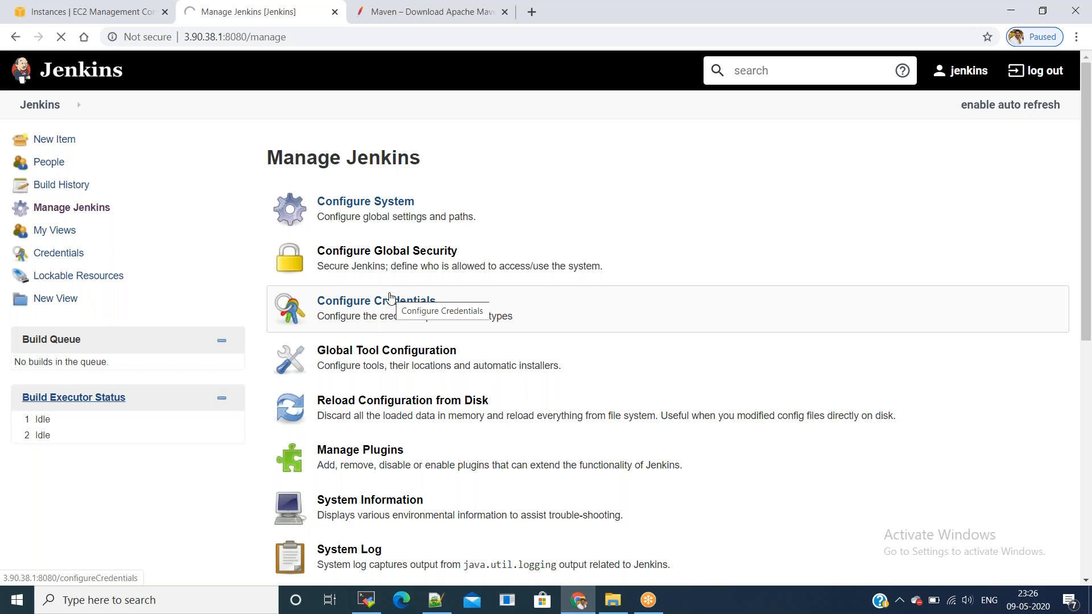
scroll(390, 297, down, 20)
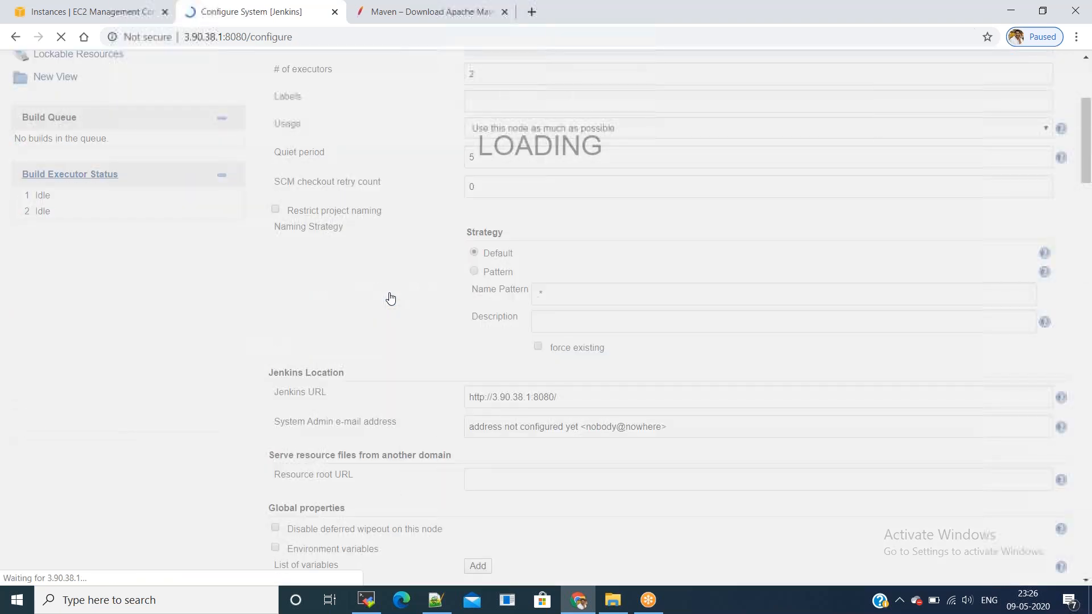
scroll(390, 297, down, 20)
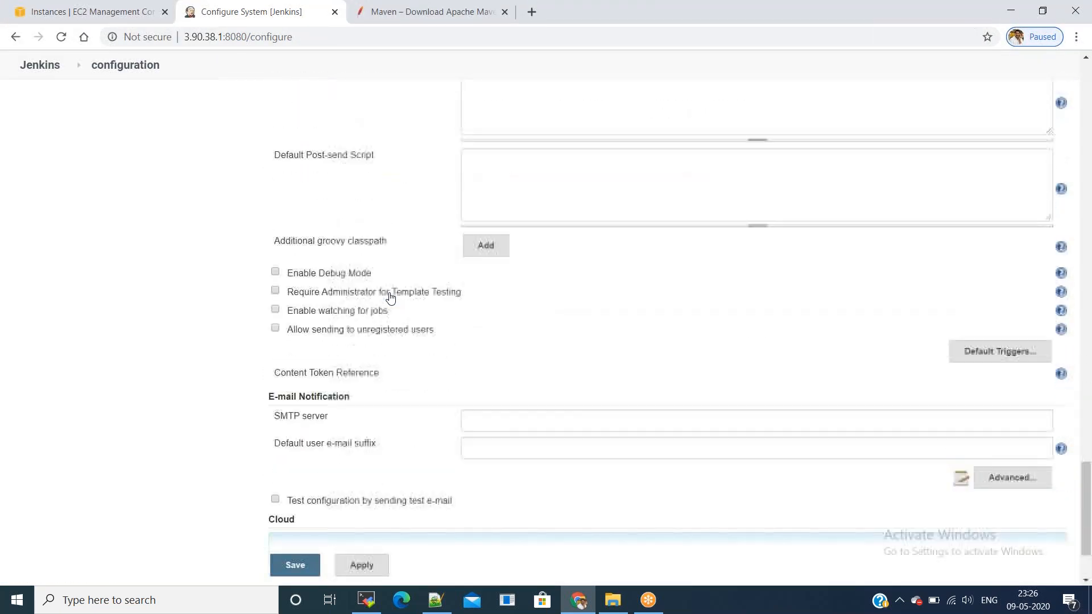
click(465, 448)
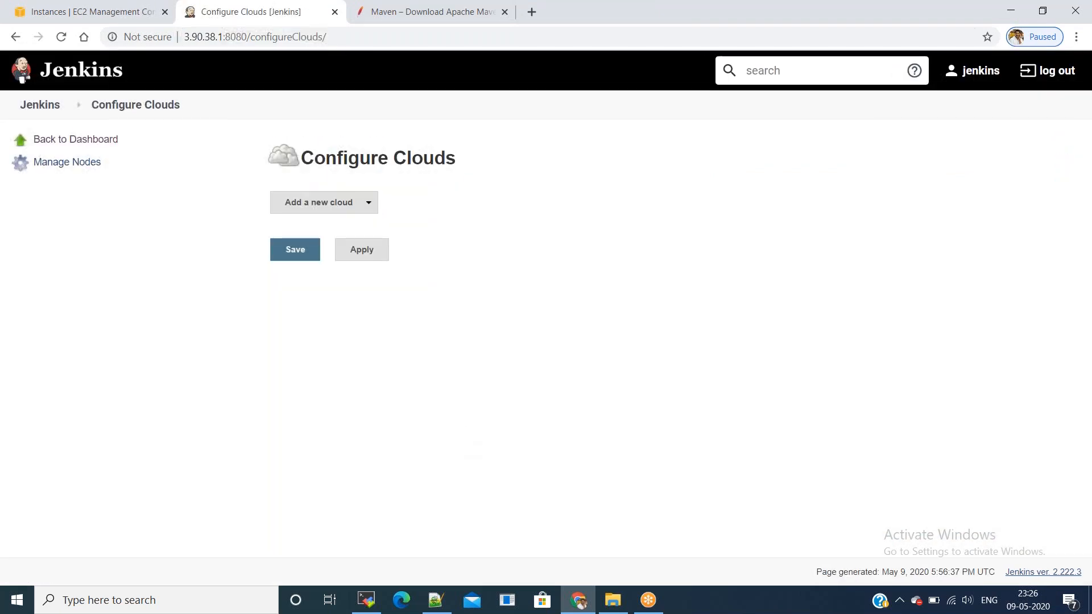
Step: Add an Amazon EC2 cloud named jenkins_slave and start adding a Jenkins credential
click(347, 205)
click(339, 224)
click(535, 233)
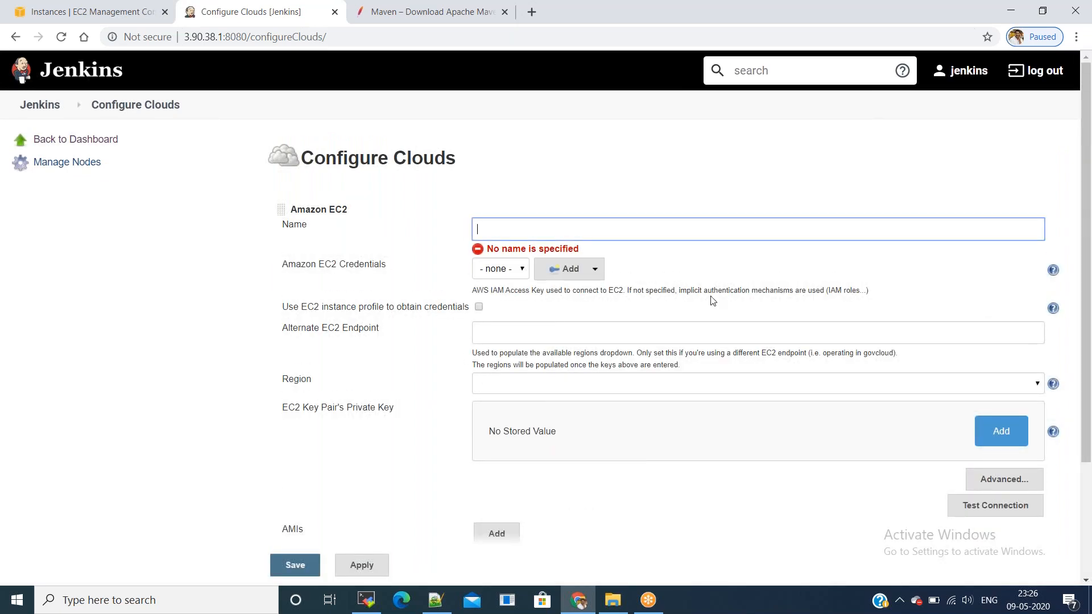
text(jenkins_slave)
click(592, 278)
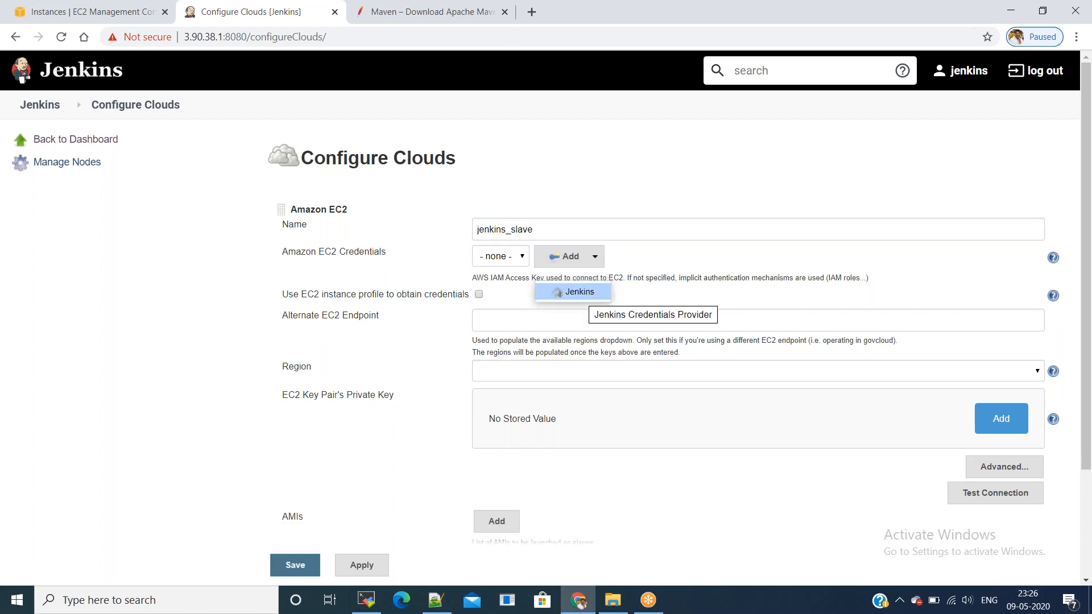
click(580, 292)
Step: Make the credential kind AWS Credentials with ID and description AWS_Credentials
click(344, 261)
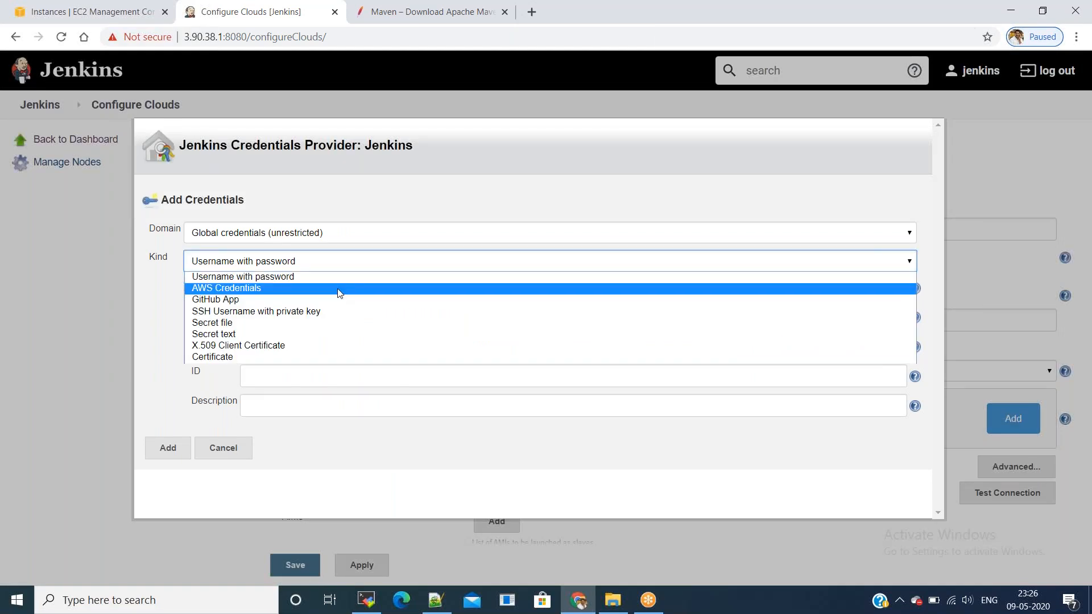
click(339, 290)
click(328, 313)
text(AW)
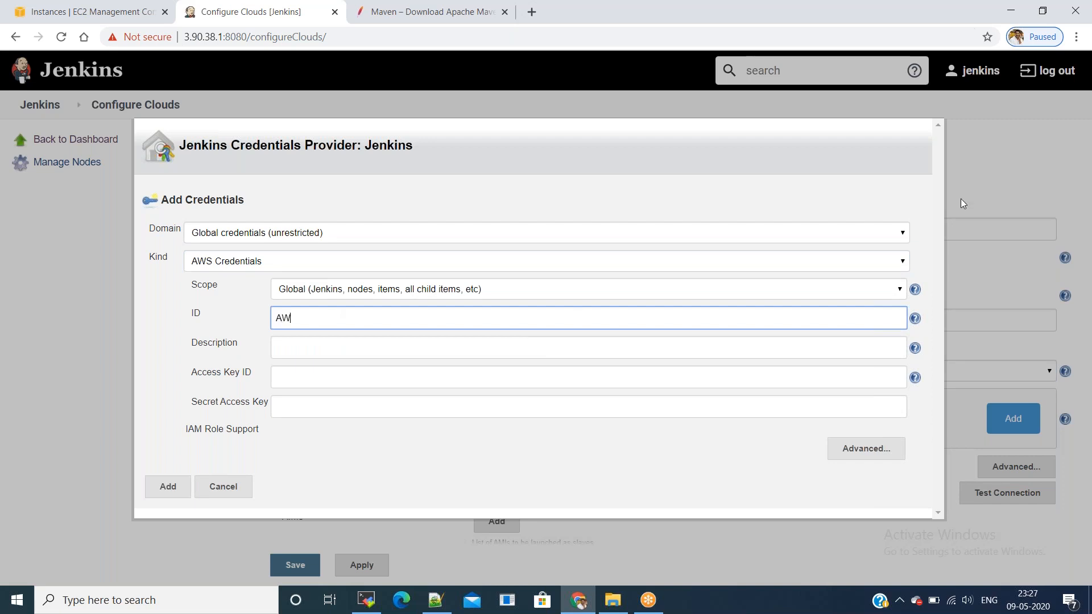
text(S_Credentials)
key(ctrl+a)
key(ctrl+c)
key(Tab)
key(ctrl+v)
key(Tab)
Step: Paste the AWS access key ID from the Notepad++ notes into the credential form
key(alt+Tab)
key(alt+Tab)
click(241, 59)
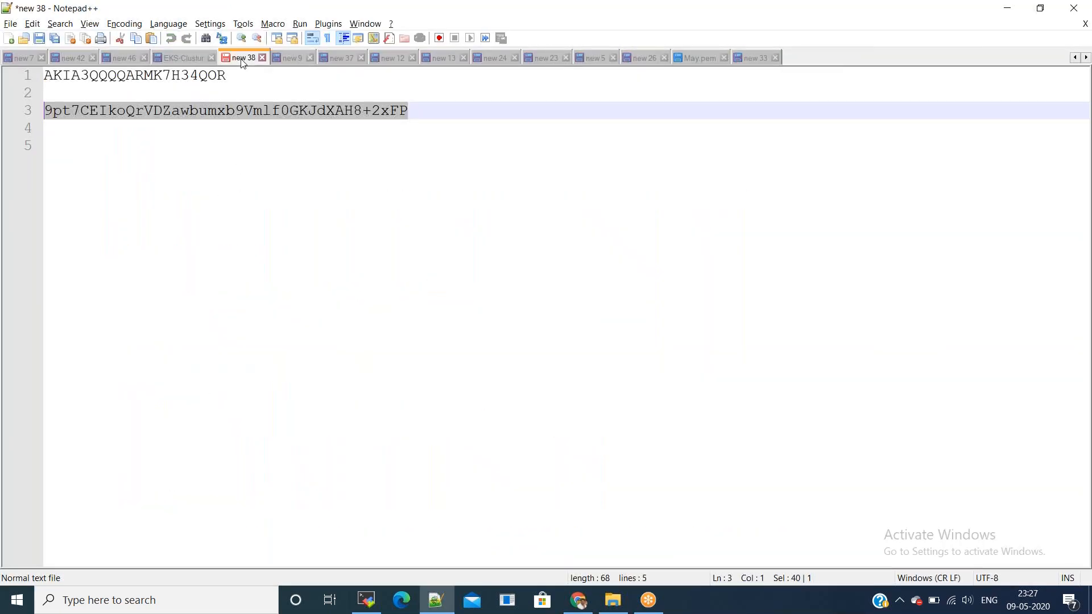
double_click(188, 76)
key(ctrl+c)
key(alt+Tab)
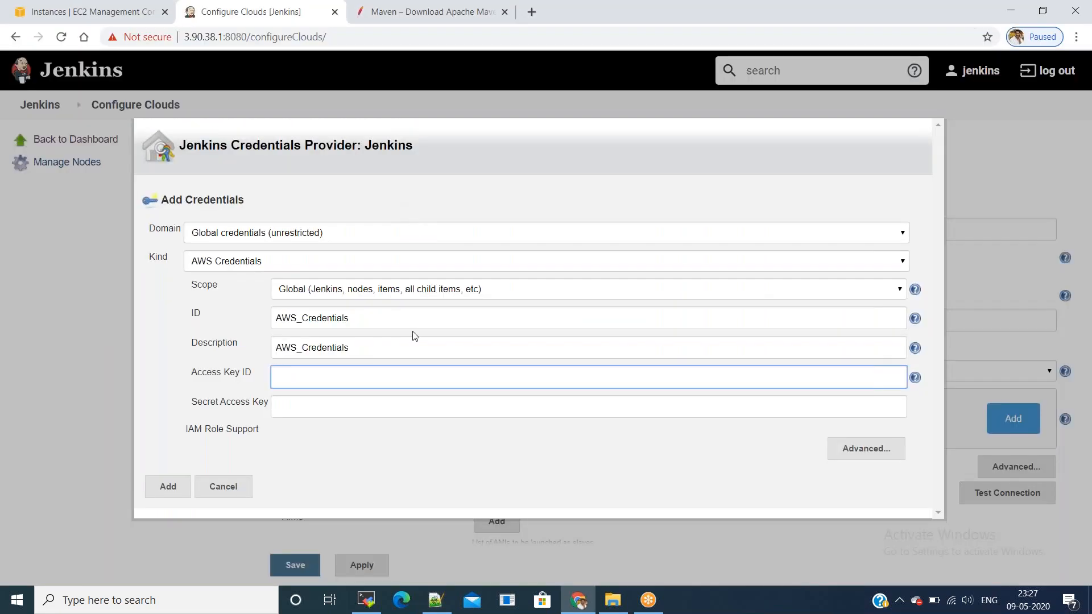
key(ctrl+v)
key(Tab)
Step: Paste the AWS secret access key from the notes into the credential form
key(alt+Tab)
click(431, 111)
key(shift+Home)
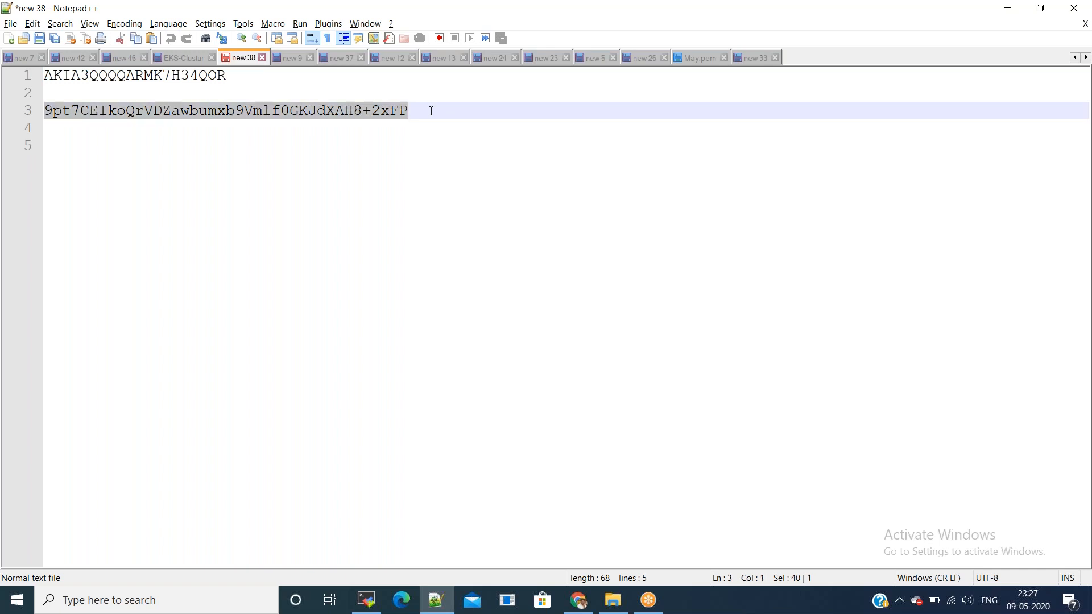
key(ctrl+c)
key(alt+Tab)
key(ctrl+v)
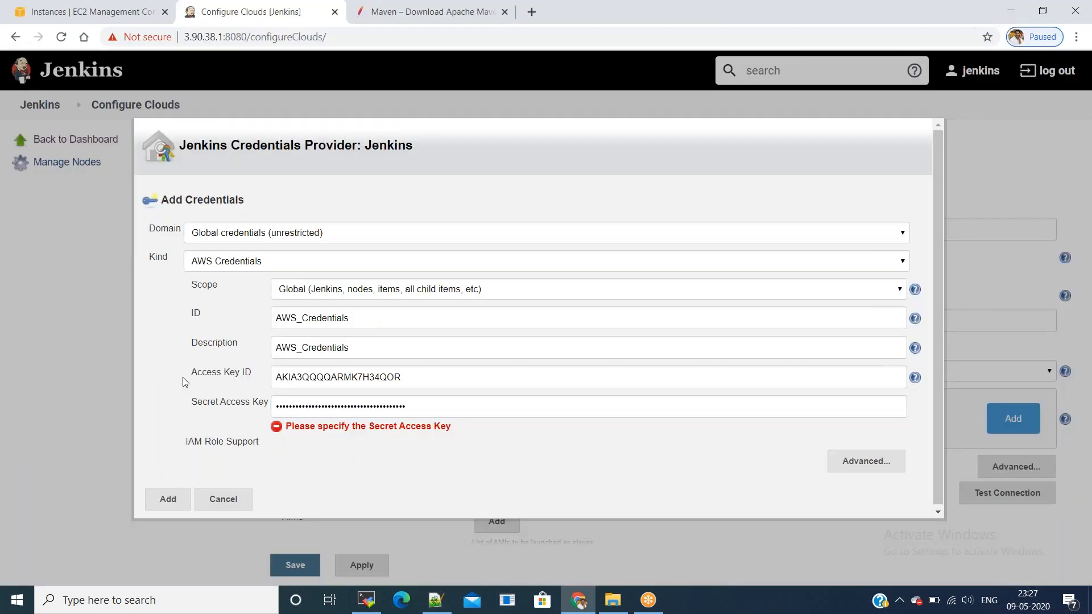
Step: Save the AWS_Credentials credential and select it for the jenkins_slave cloud
click(167, 499)
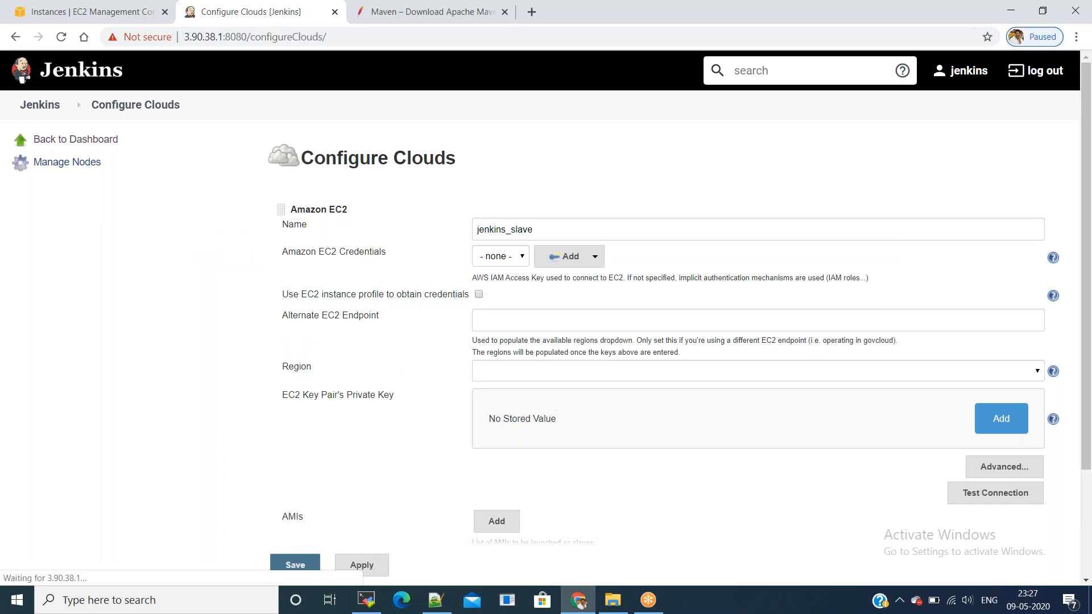
click(578, 257)
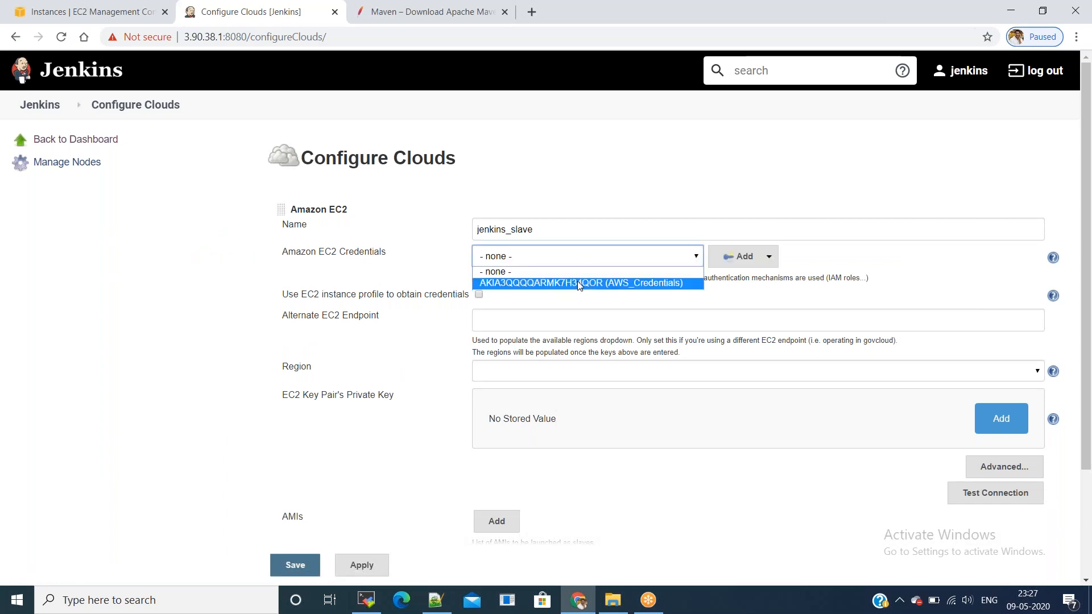
click(578, 283)
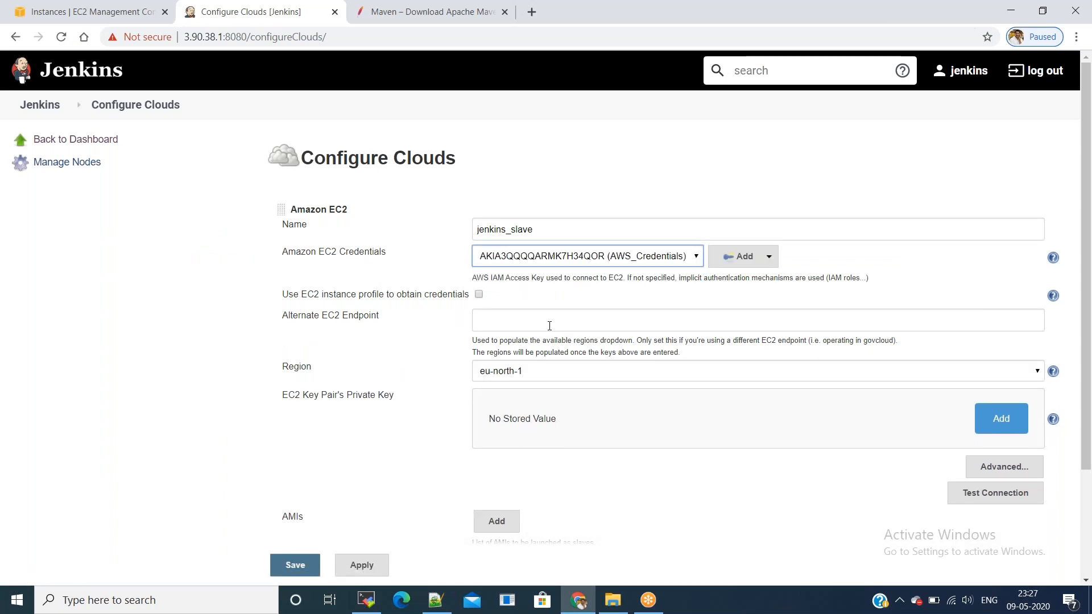
Step: Set the cloud region to us-east-1, confirmed in the EC2 console, and add a blank private key entry
click(540, 371)
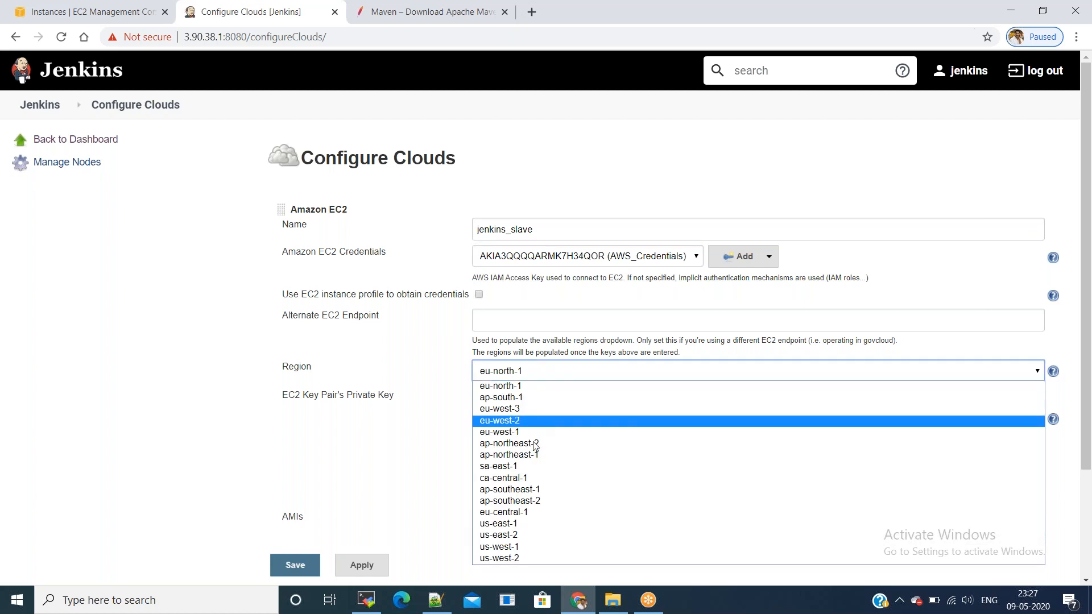
click(521, 524)
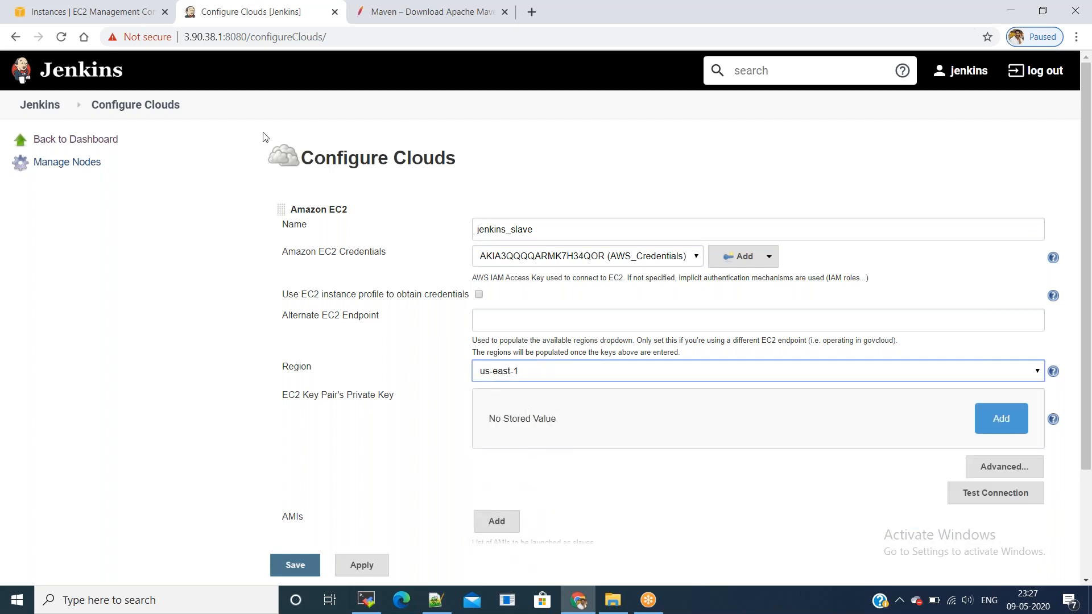
click(121, 14)
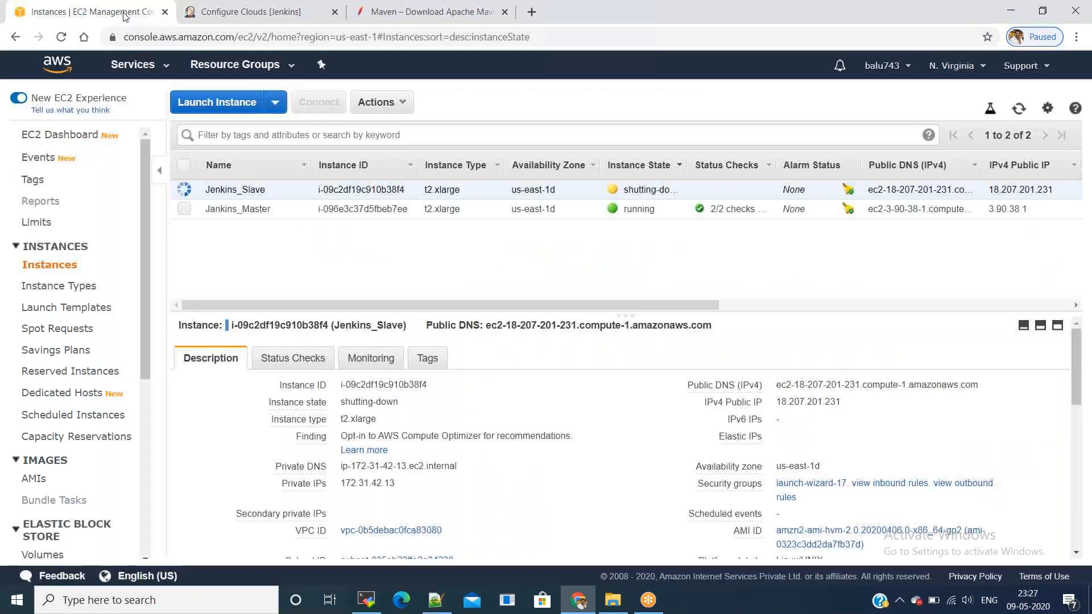
click(956, 65)
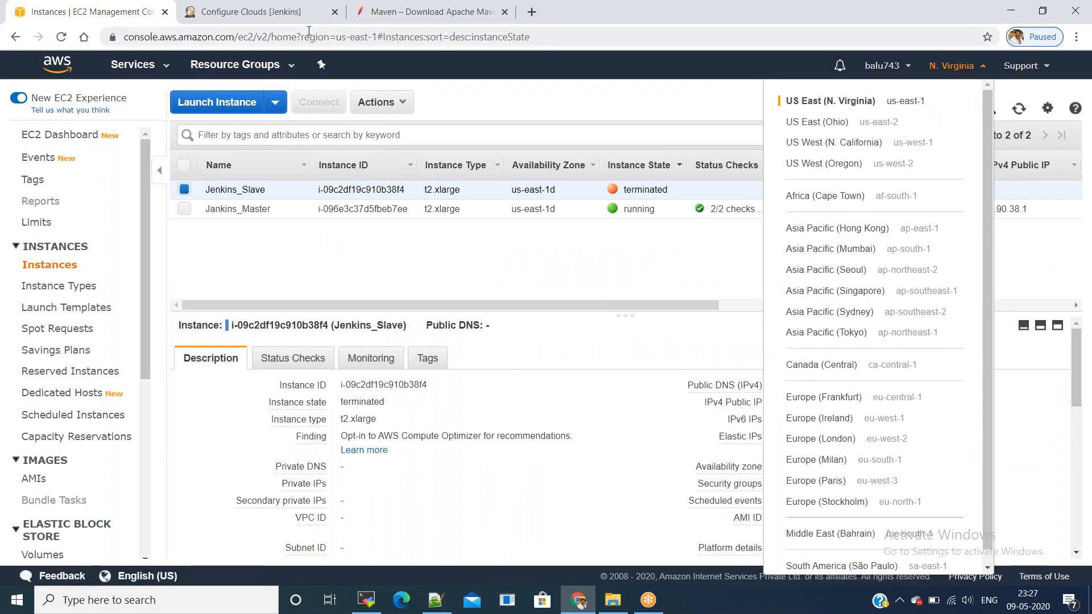
click(264, 19)
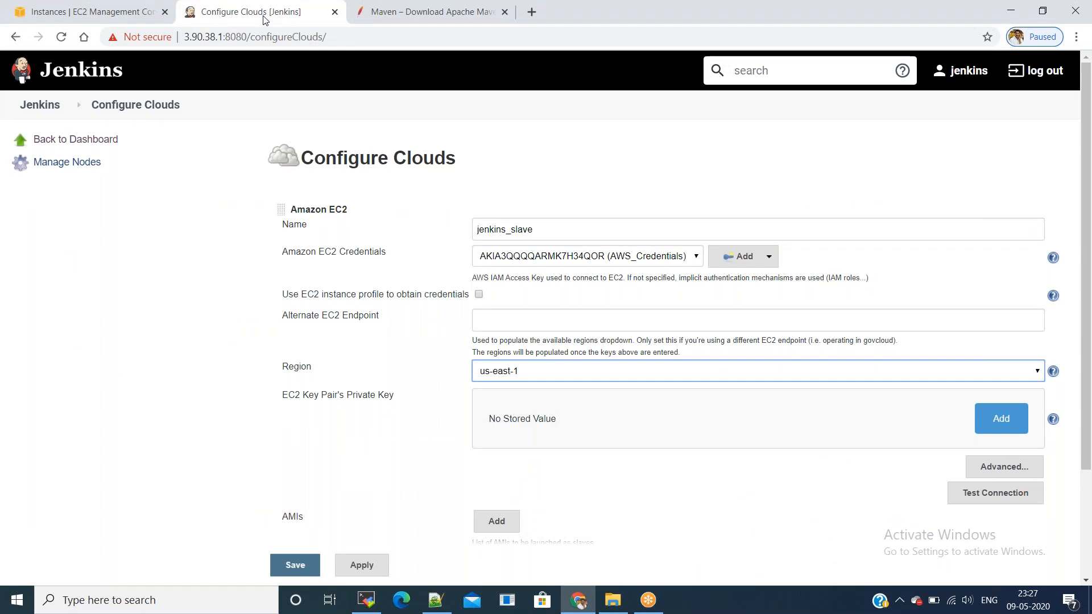
click(1002, 421)
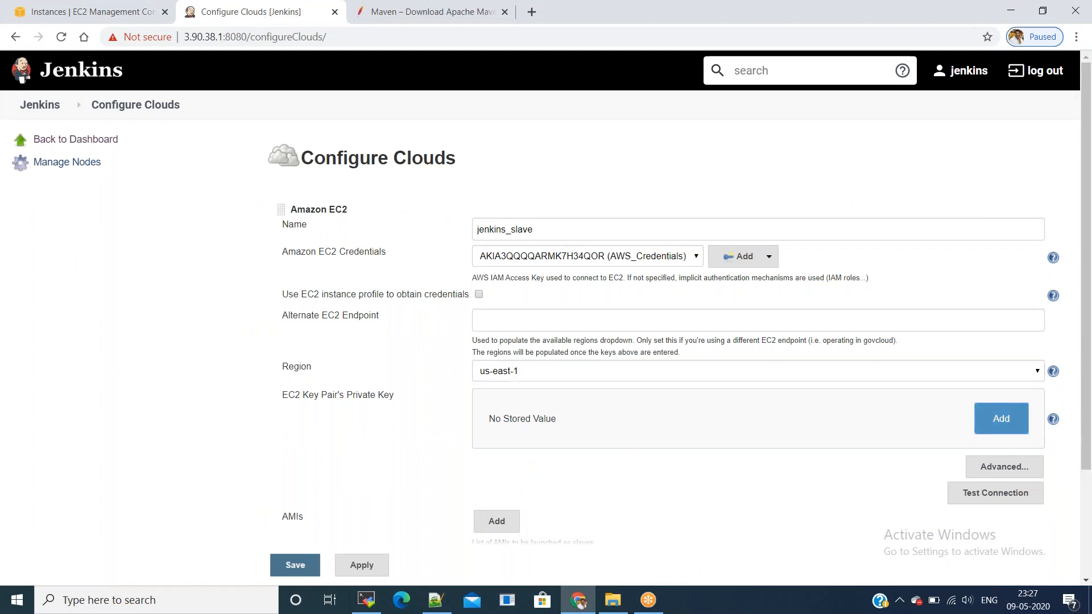
click(605, 454)
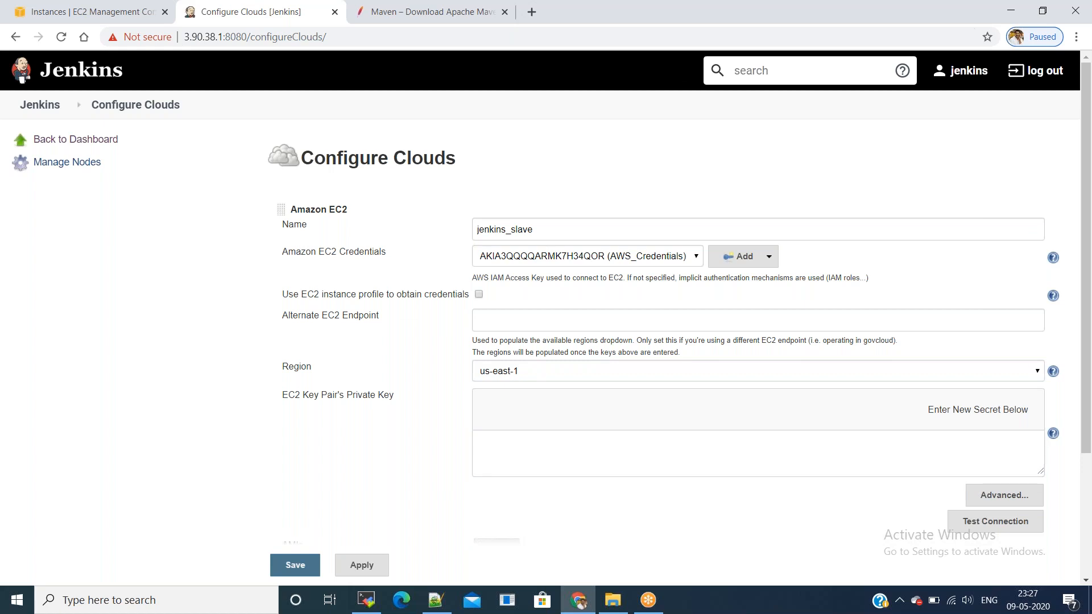
Step: Paste the May.pem RSA private key into the key box and test the connection for Success
key(alt+Tab)
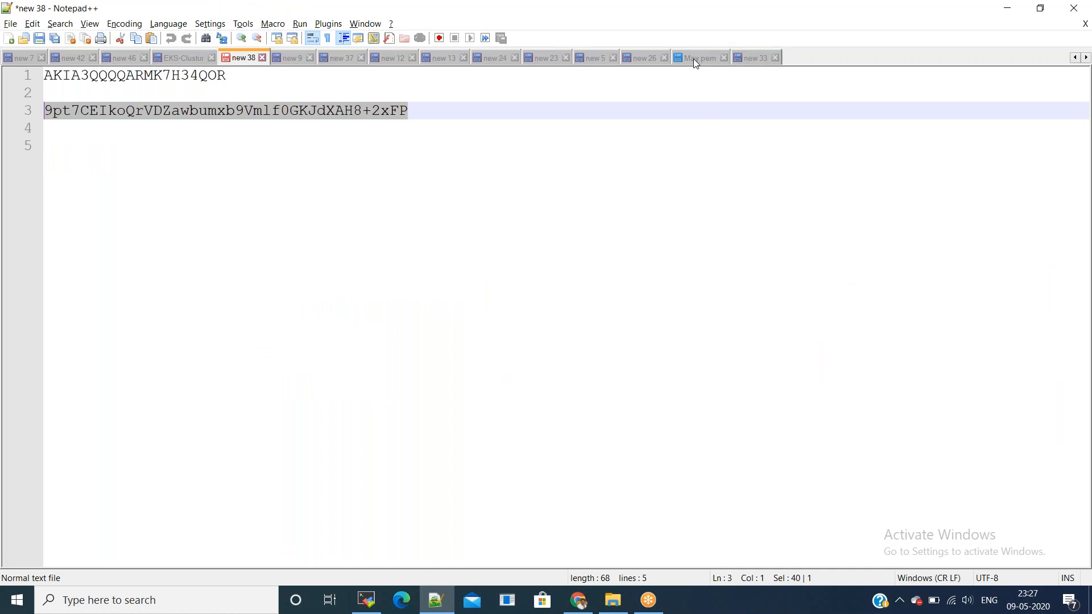
click(695, 57)
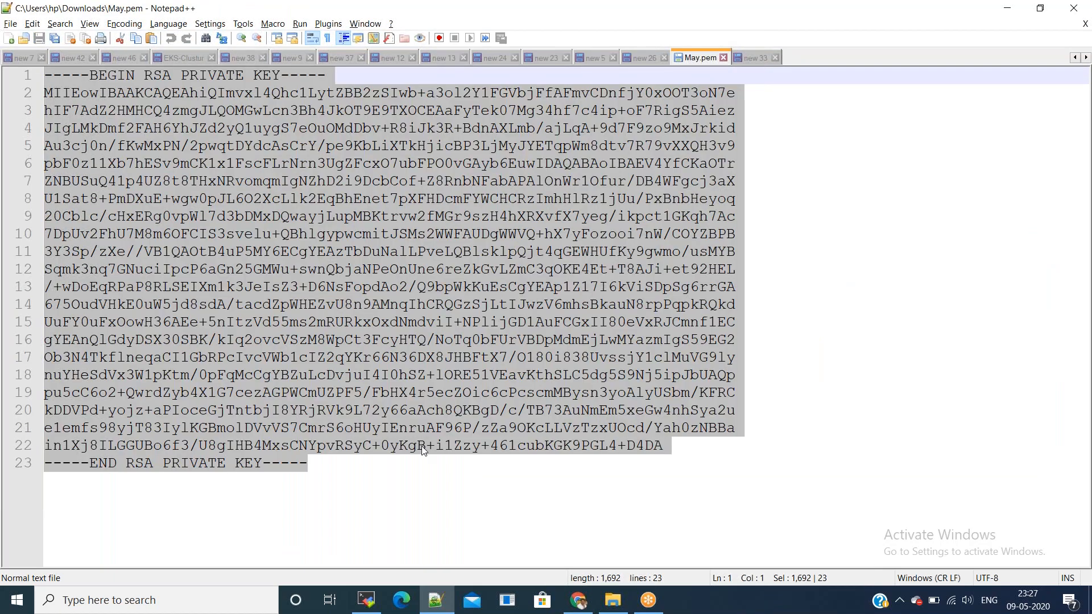
key(alt+Tab)
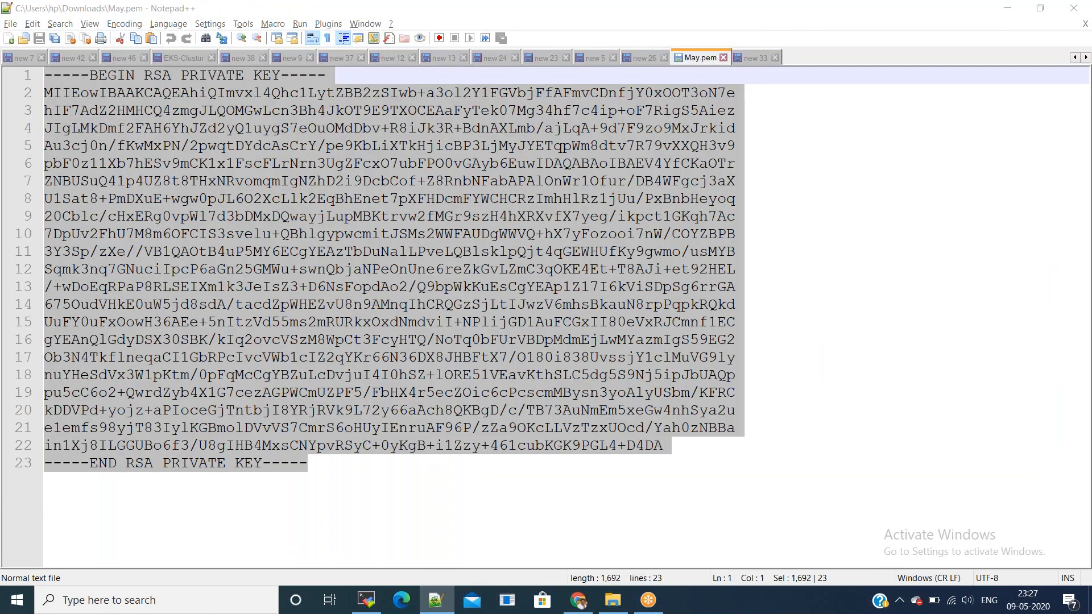
key(ctrl+v)
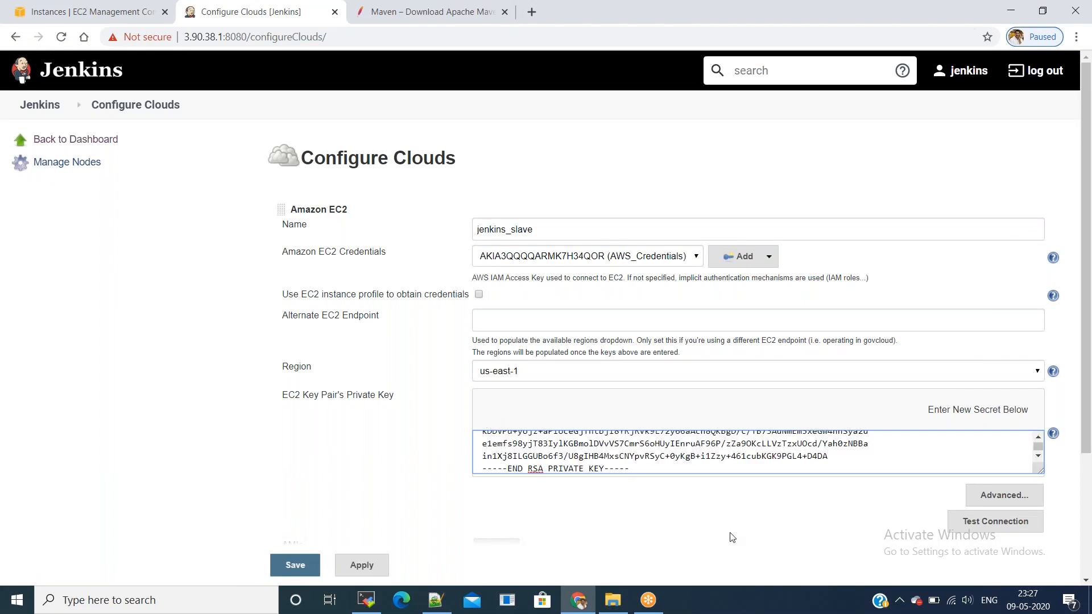
scroll(729, 536, down, 3)
click(984, 387)
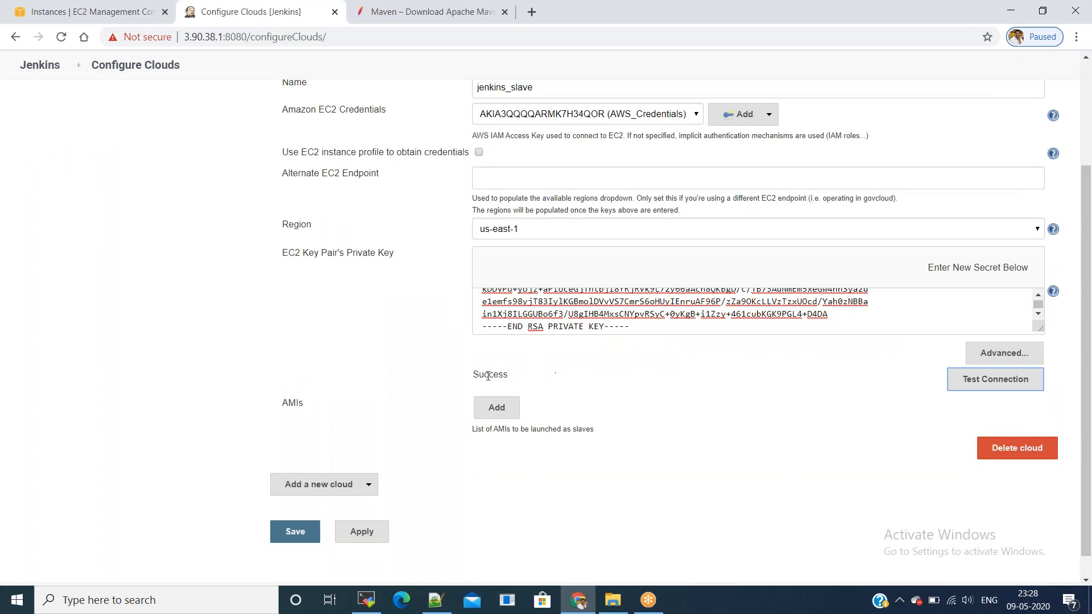
double_click(488, 376)
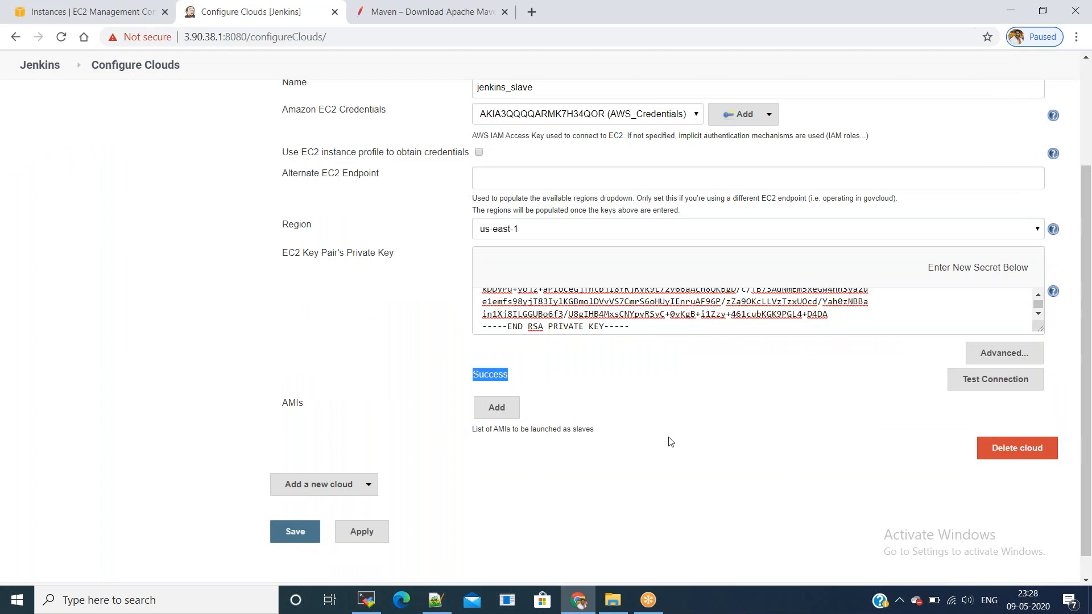
Step: Add a new AMI entry with description jenkins_slave
click(488, 417)
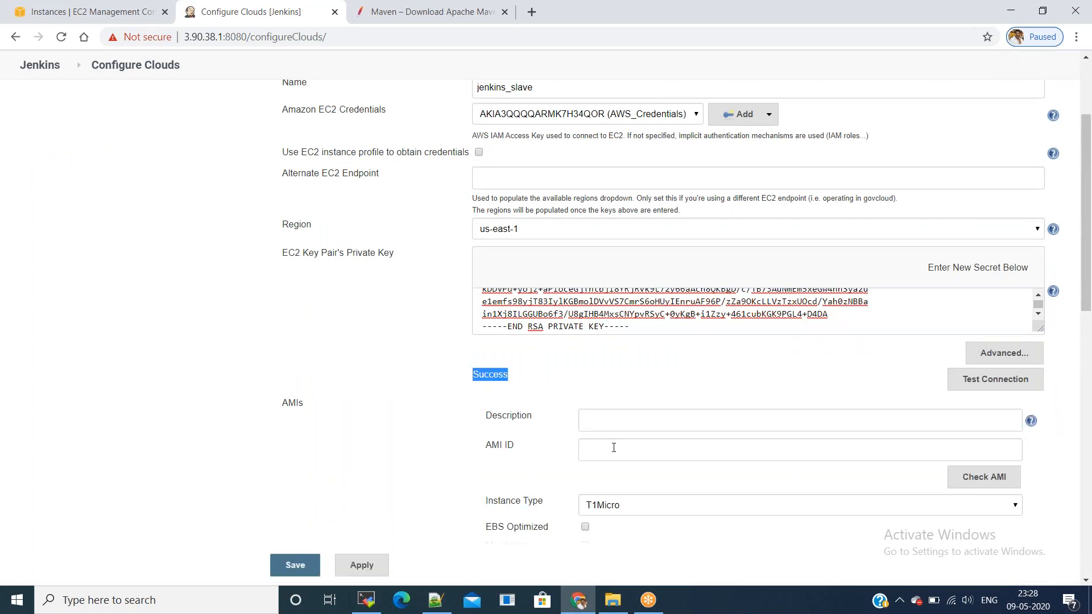
scroll(613, 448, down, 3)
click(660, 286)
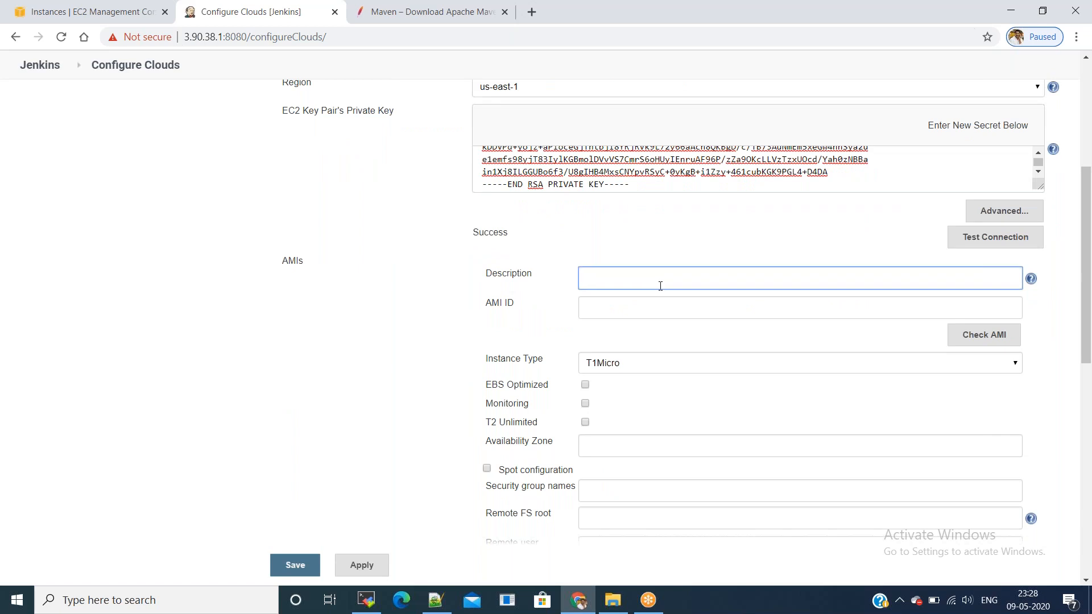
text(jenkins_slave)
key(Tab)
Step: Copy AMI ID ami-012c1b60a56db0cf6 from the EC2 AMIs list into the AMI ID field
click(57, 10)
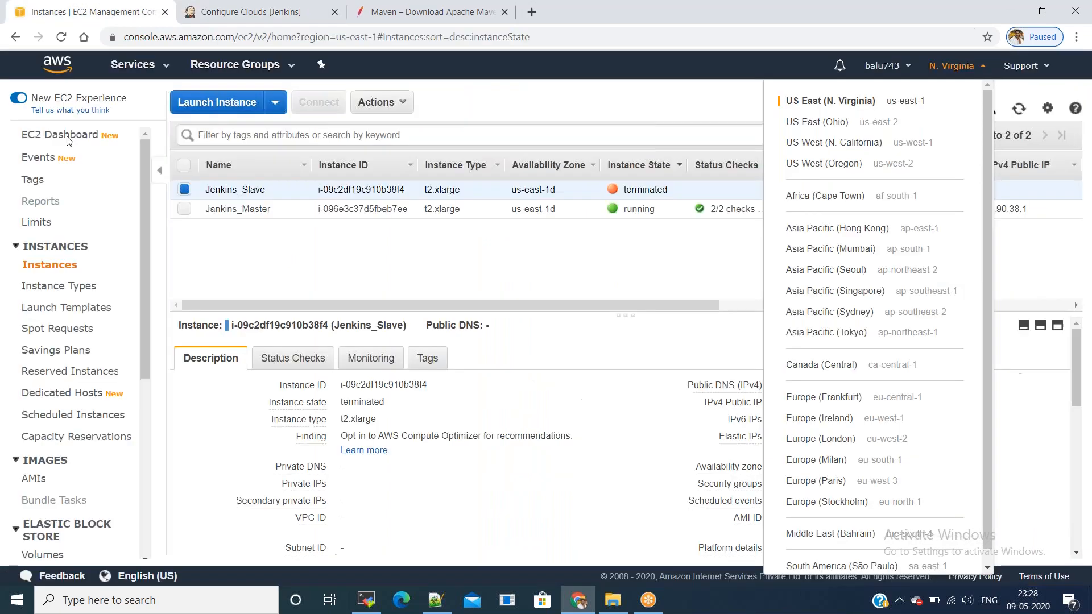
click(34, 479)
click(35, 480)
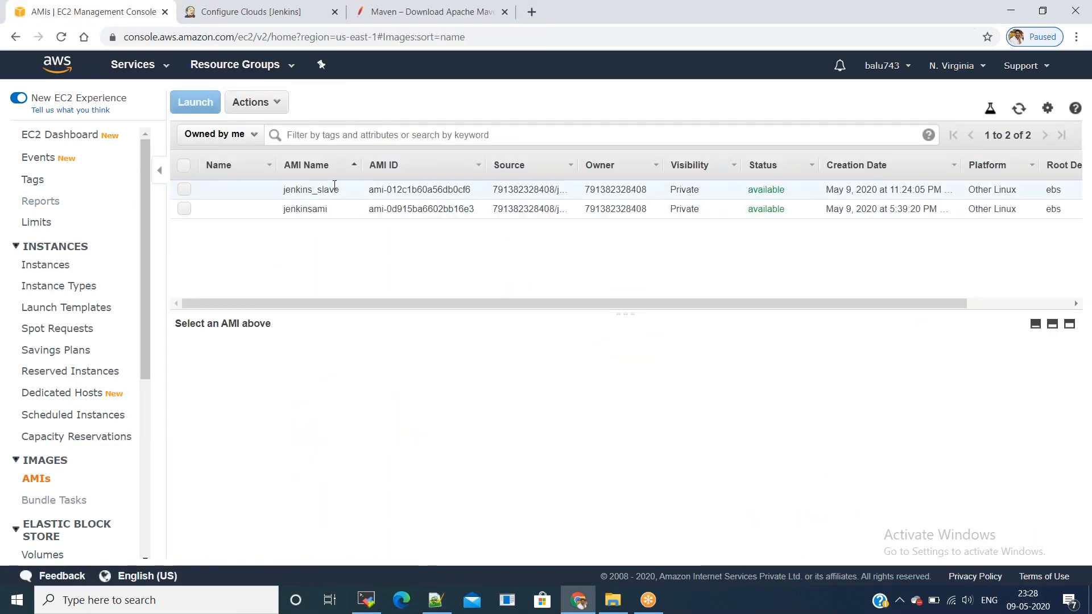
drag(367, 190, 472, 199)
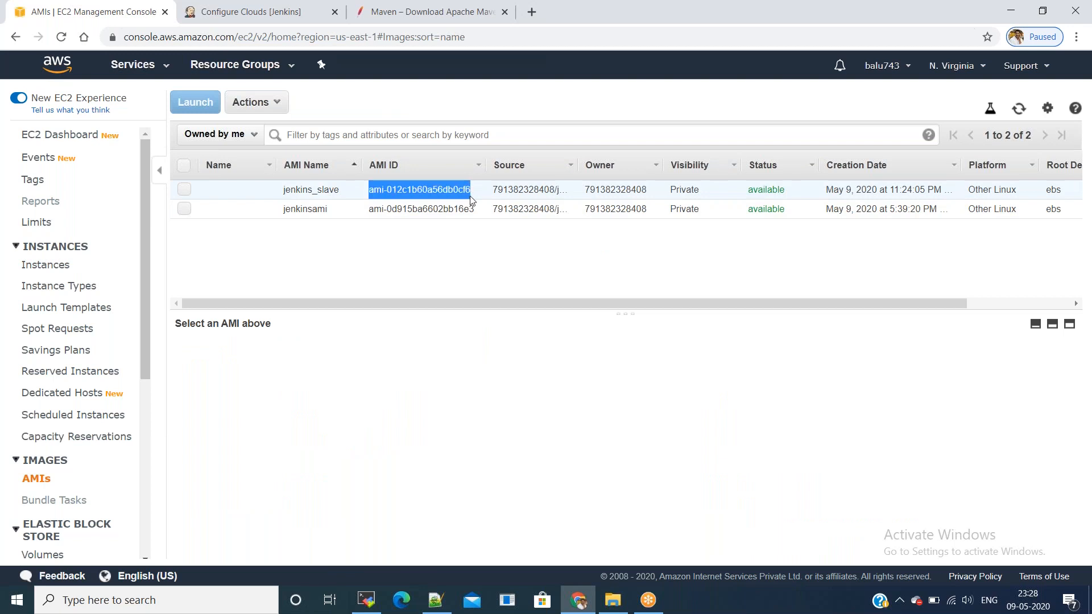
click(440, 408)
key(alt+Tab)
key(alt+Tab)
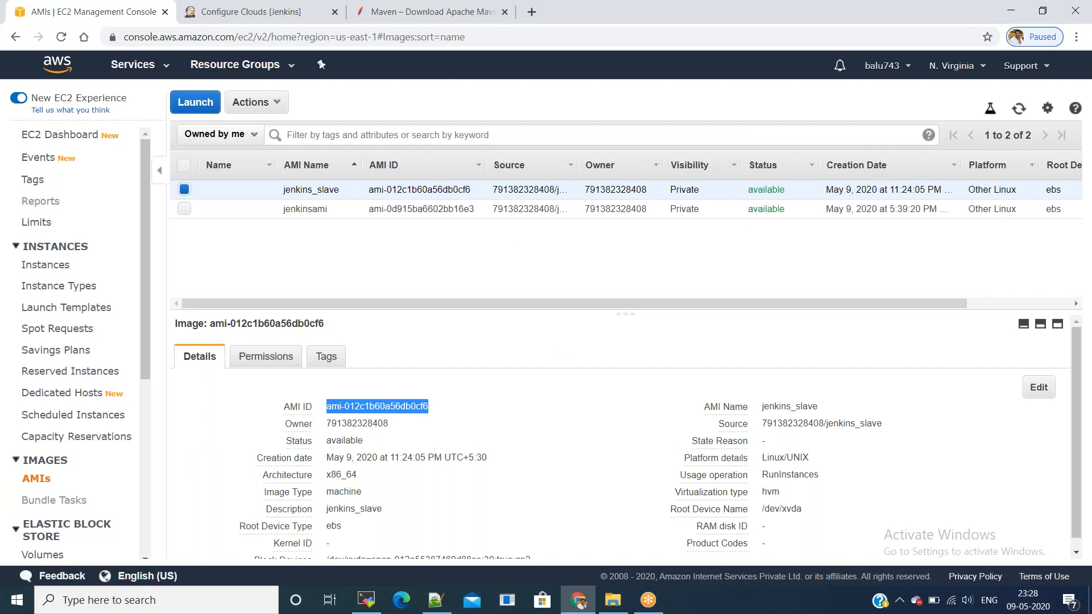
click(291, 12)
key(ctrl+v)
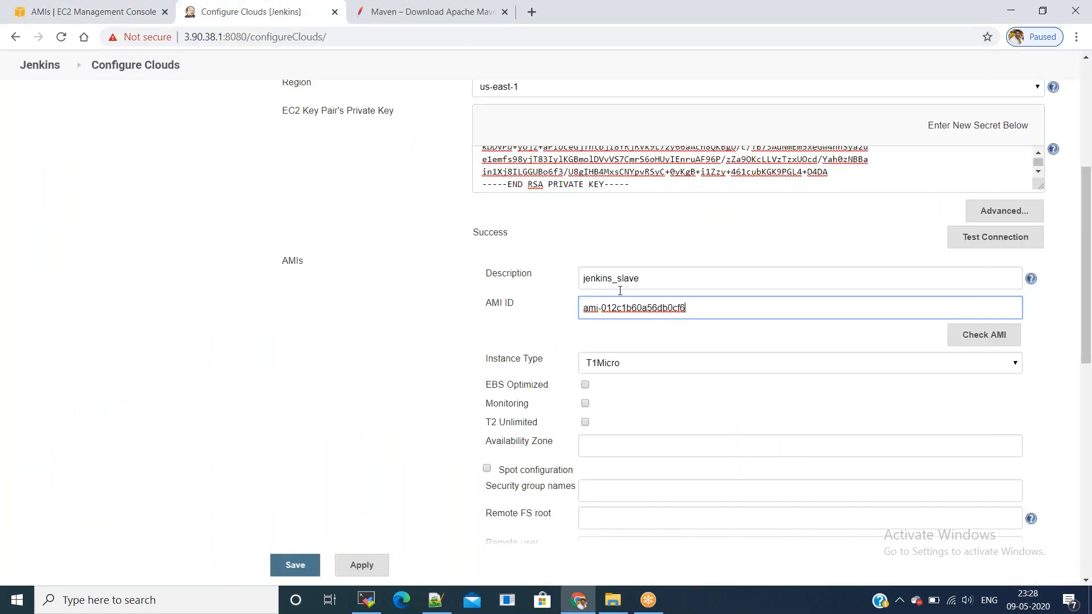
Step: Set the AMI's instance type to T2Xlarge and enable monitoring
click(637, 364)
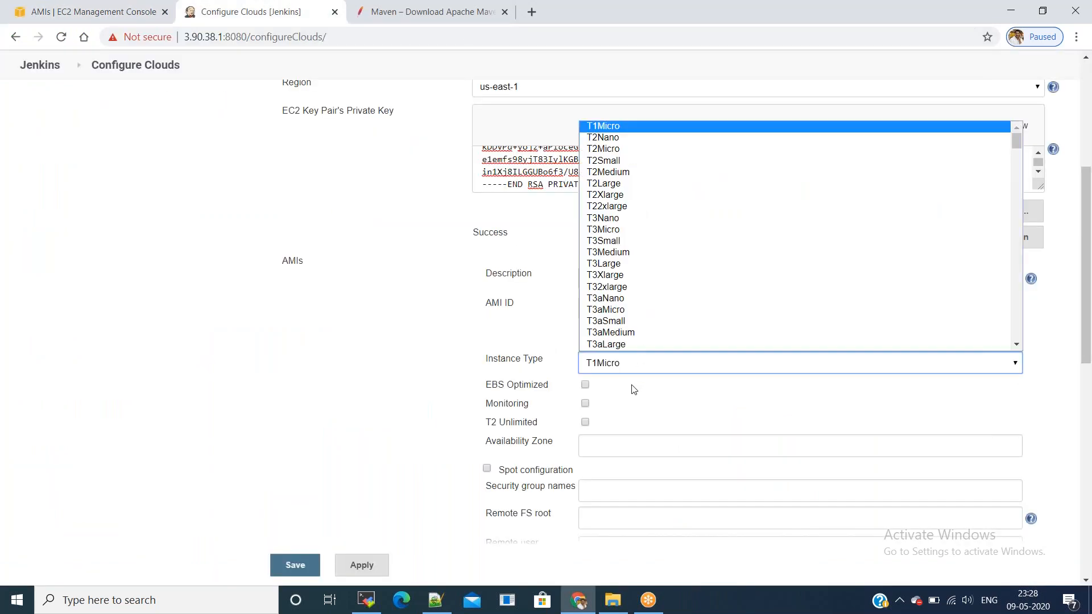
click(622, 195)
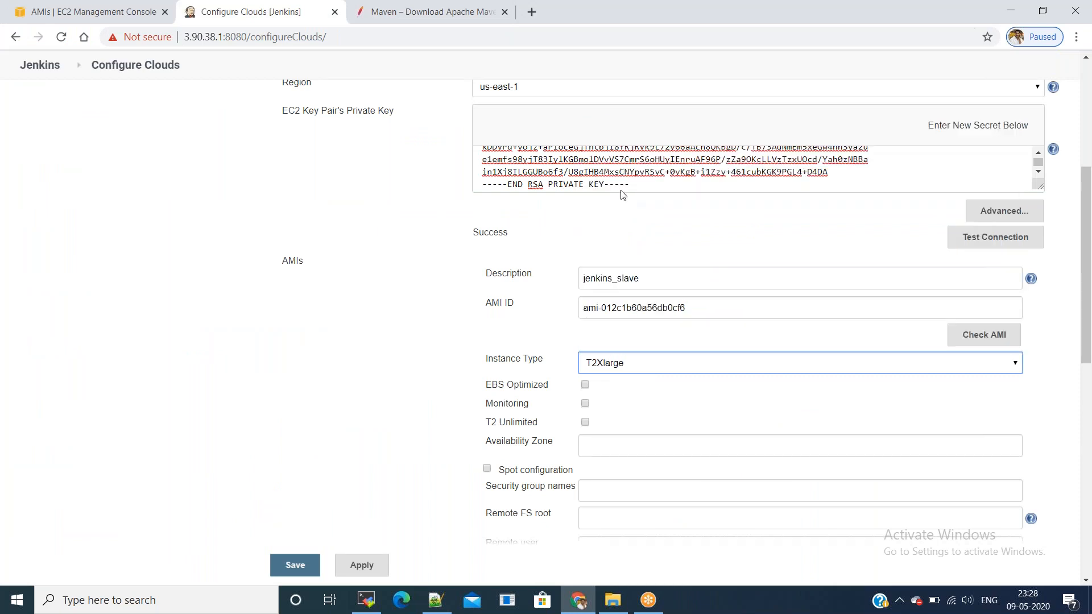
click(585, 403)
scroll(593, 355, down, 2)
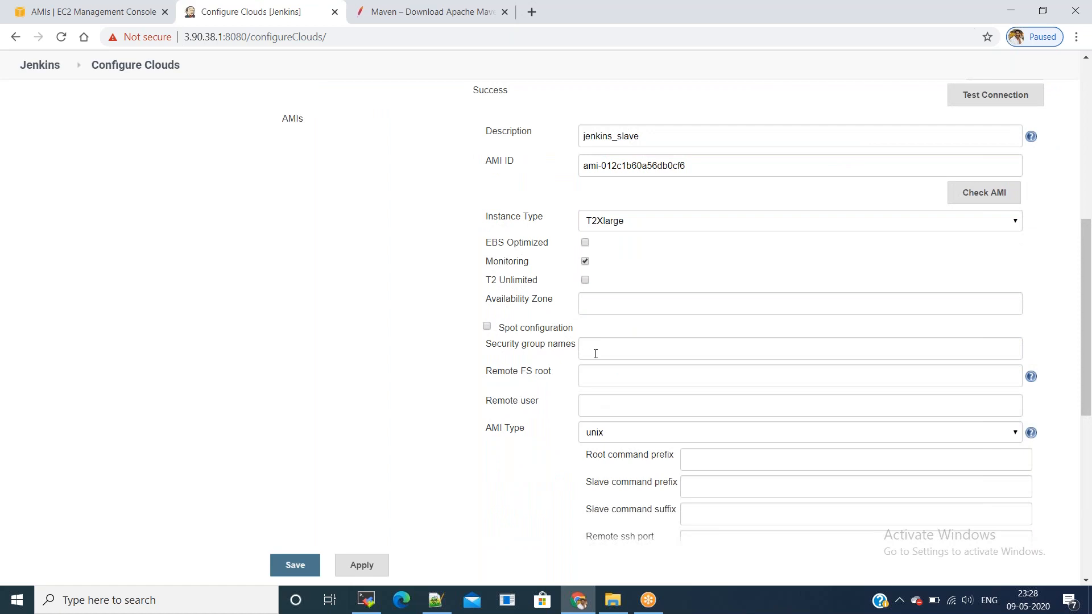
scroll(596, 354, down, 1)
Step: Enter remote FS root /home/ec2-user, remote user ec2-user and SSH port 22
click(605, 303)
text(/h)
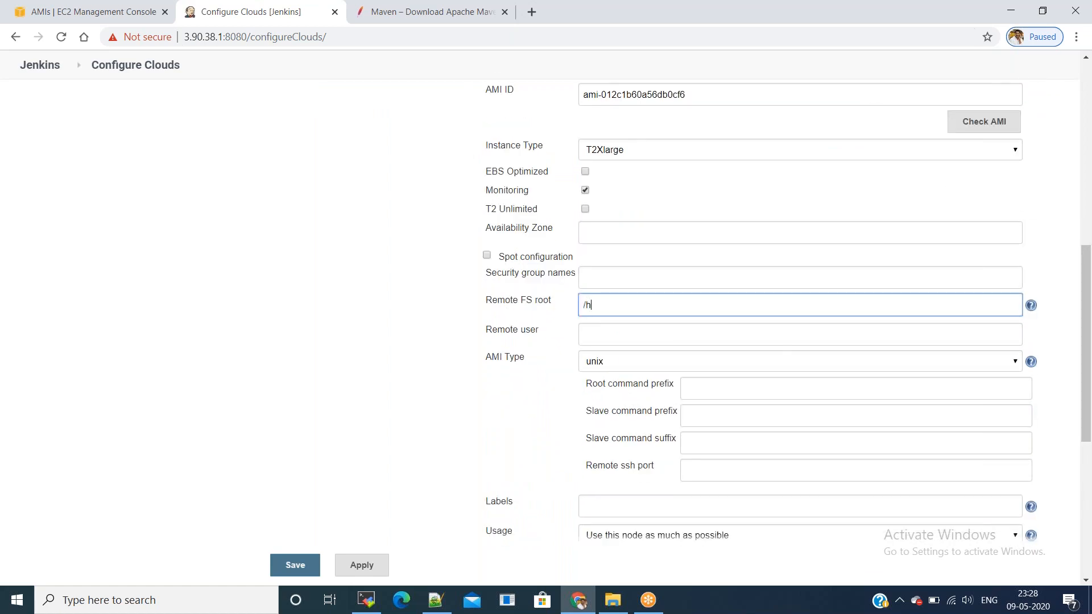
text(ome/ec2-user)
key(Tab)
text(ec2-user)
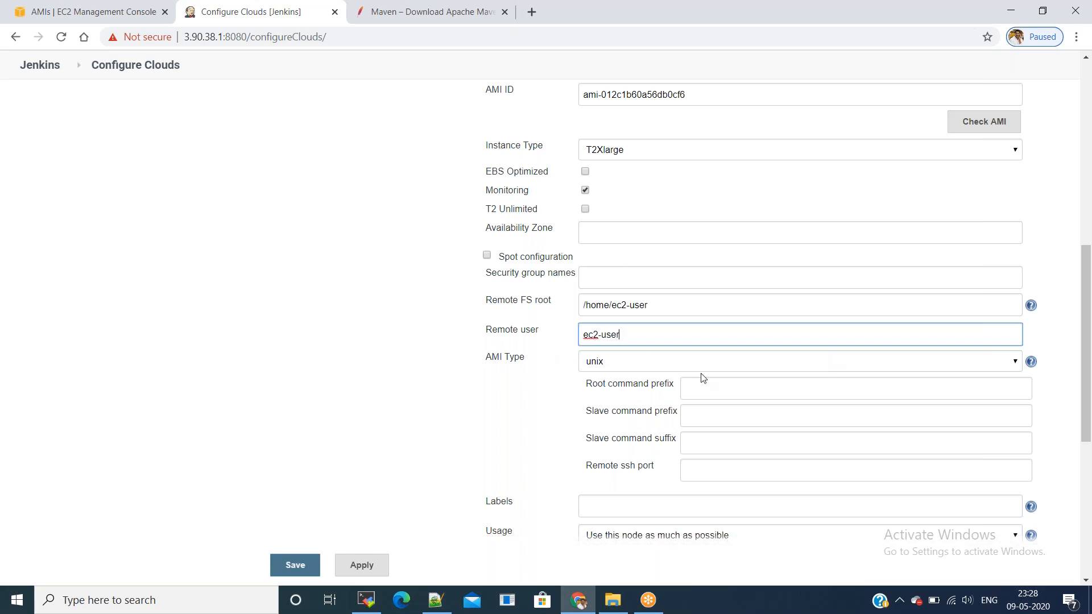
click(704, 479)
text(22)
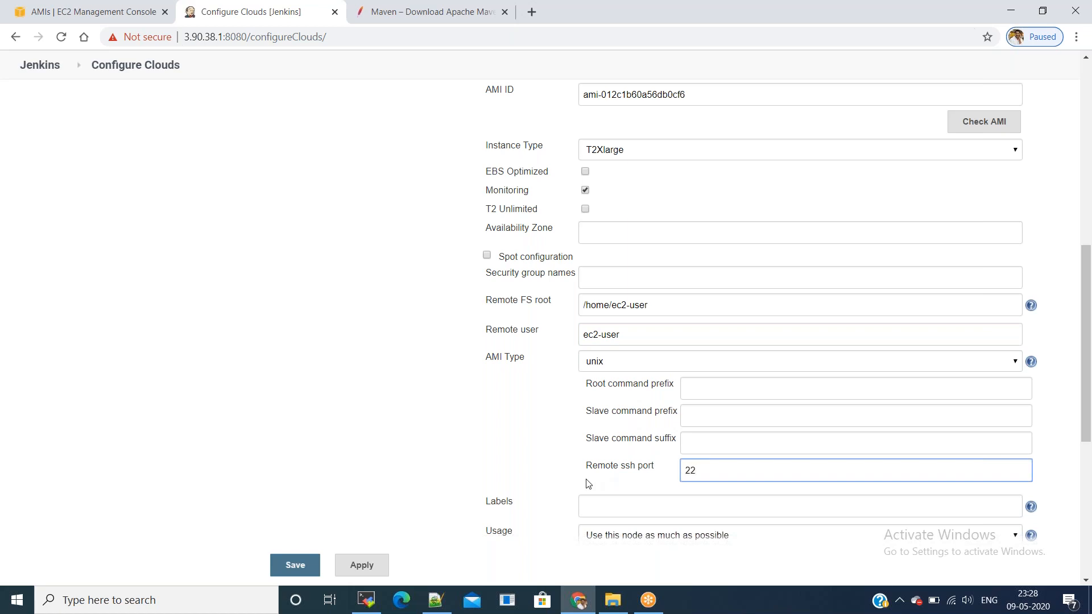
scroll(709, 319, down, 3)
Step: Label the AMI jenkins and restrict usage to jobs with matching label expressions
click(593, 367)
text(jenkins)
key(Tab)
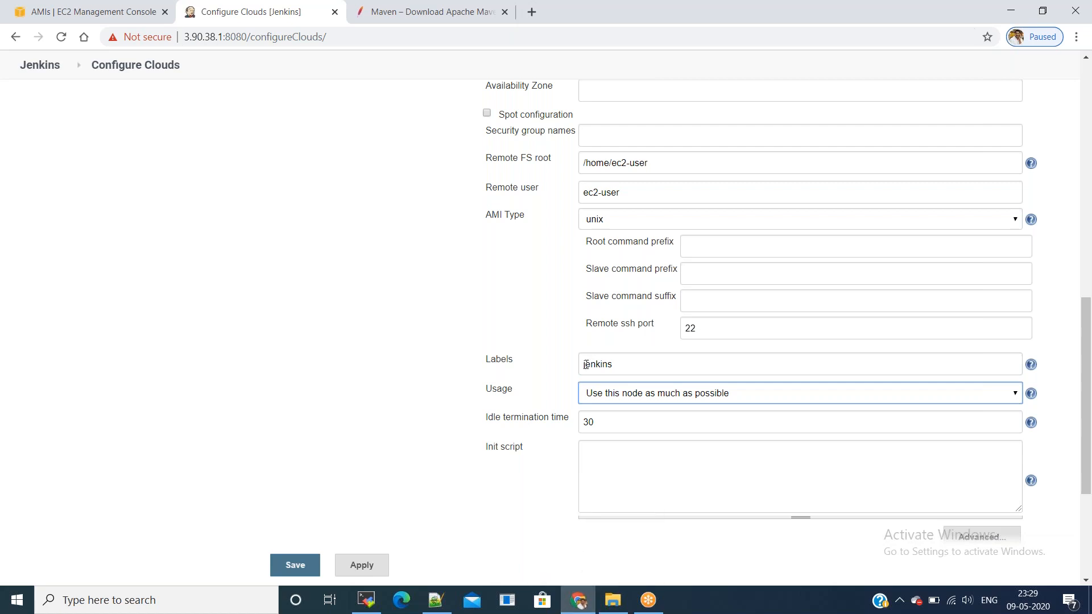
click(599, 396)
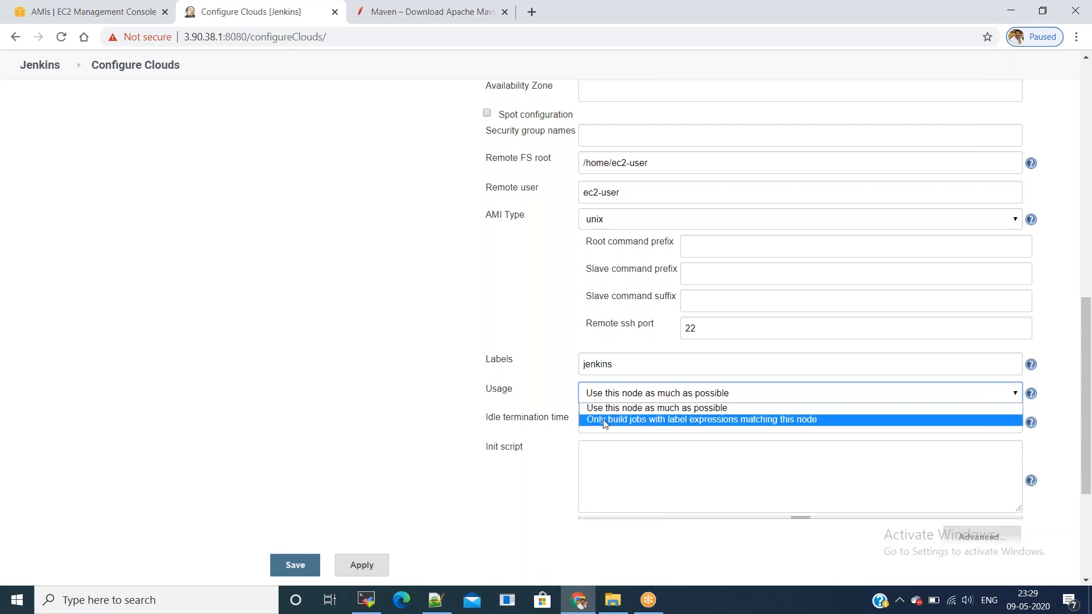
click(604, 421)
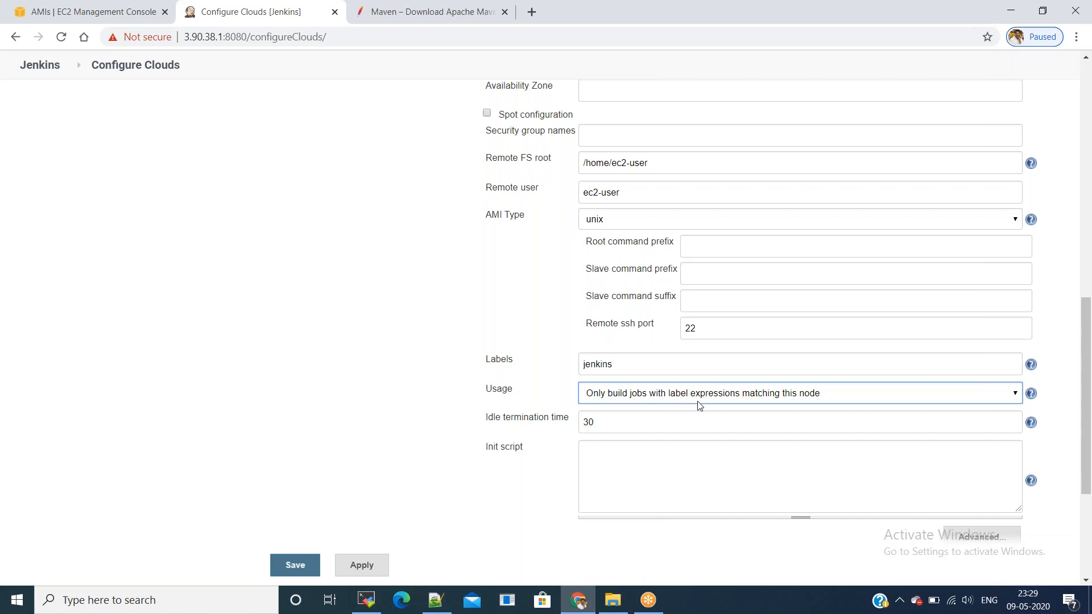
Step: Change the idle termination time from 30 to -5
click(546, 418)
key(ctrl+a)
text(-5)
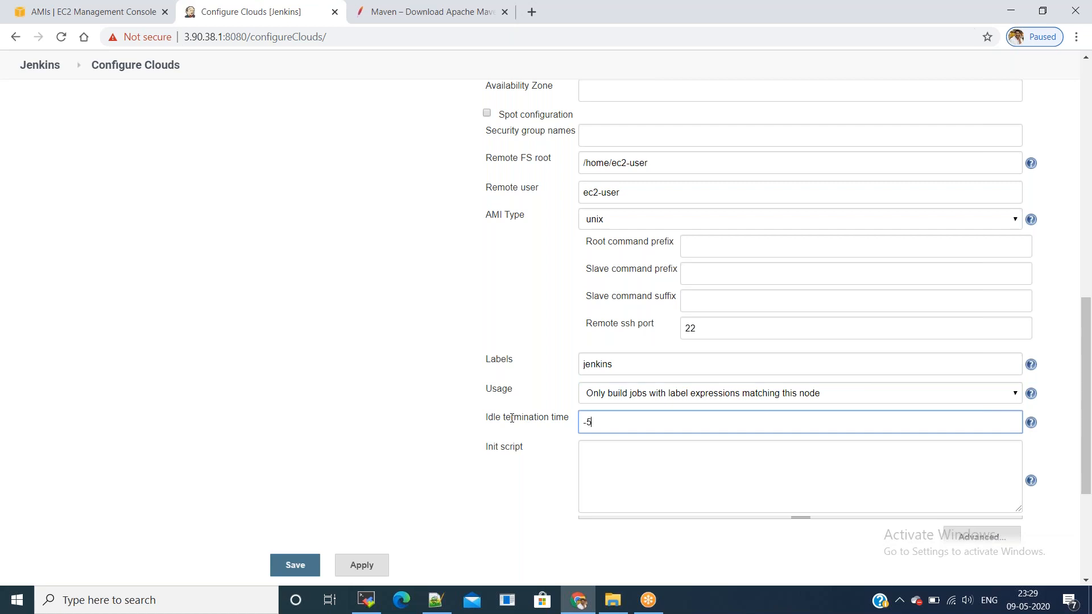
click(352, 461)
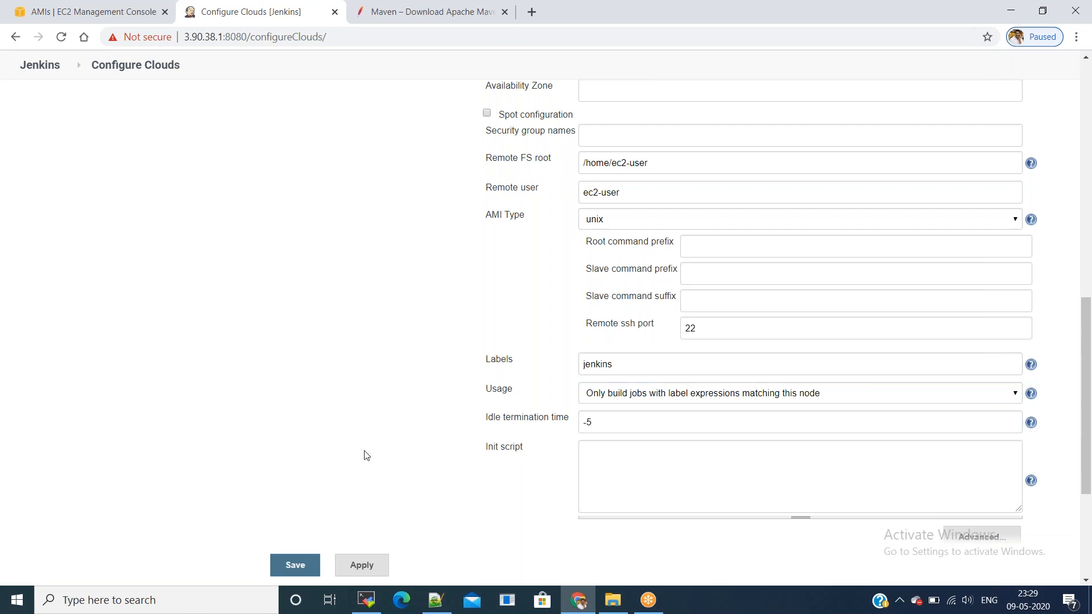
scroll(365, 455, down, 2)
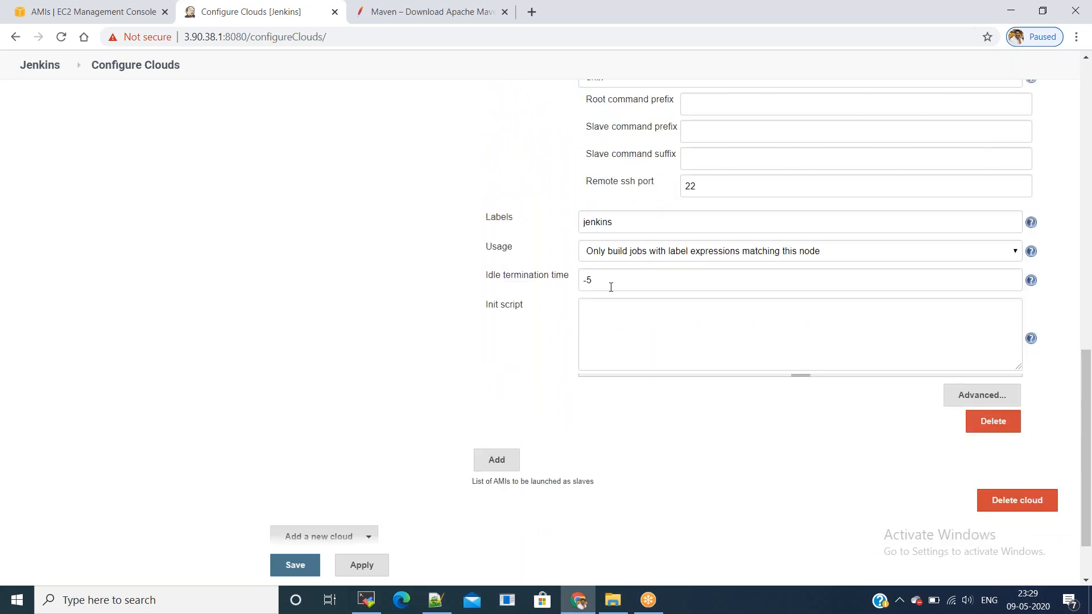
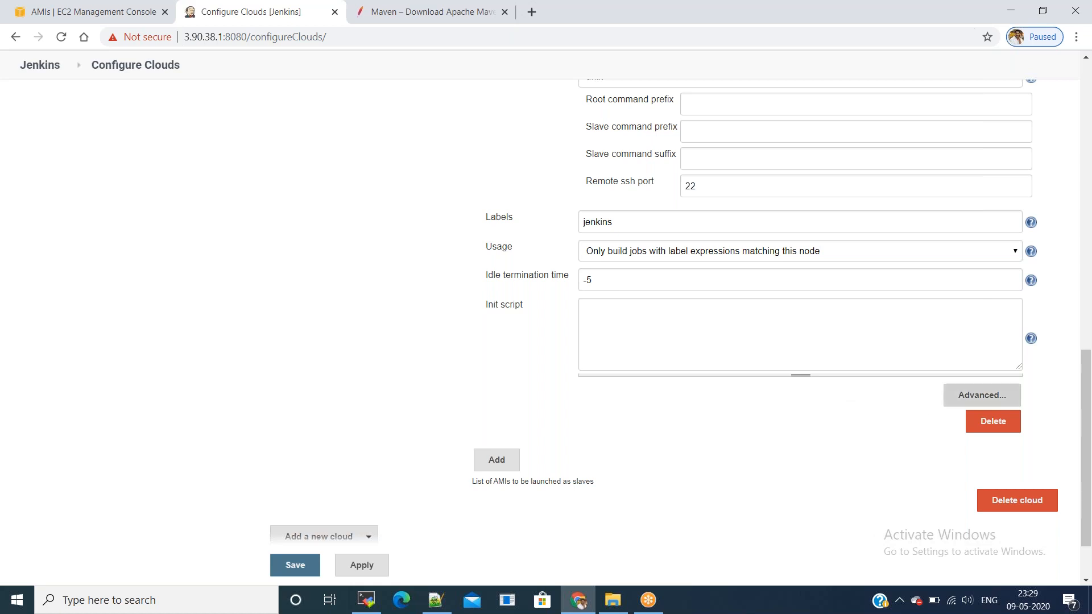
Step: Give the slave template one executor in its advanced options
click(976, 396)
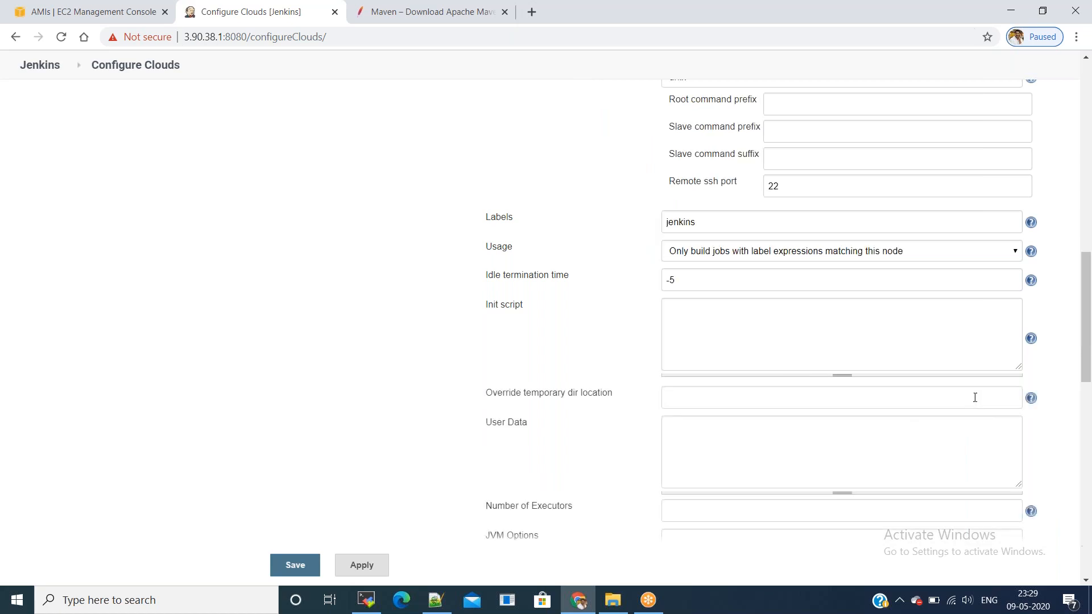
scroll(821, 400, down, 3)
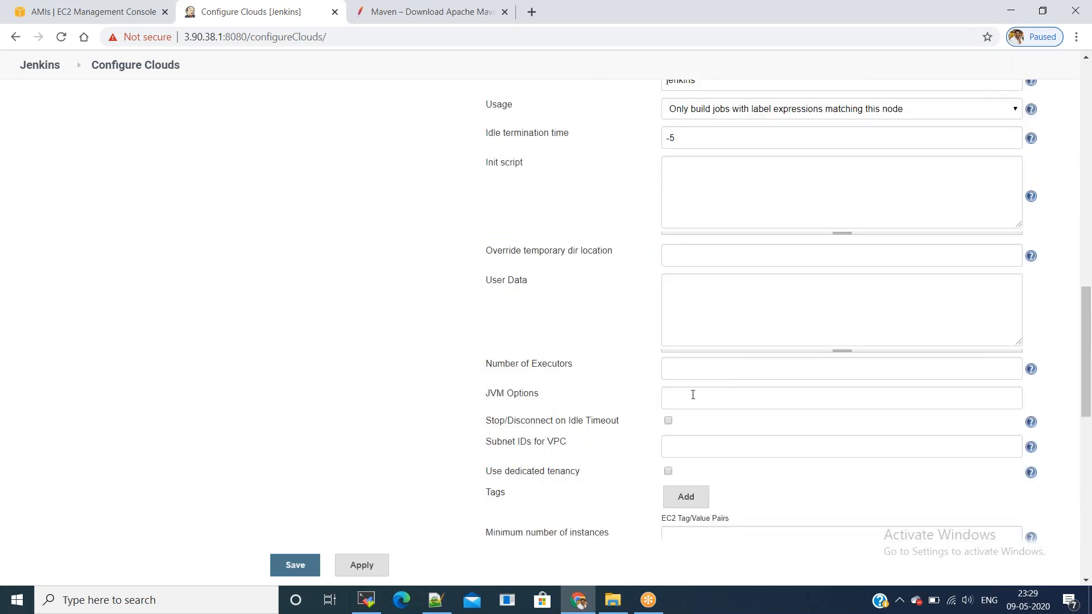
click(689, 374)
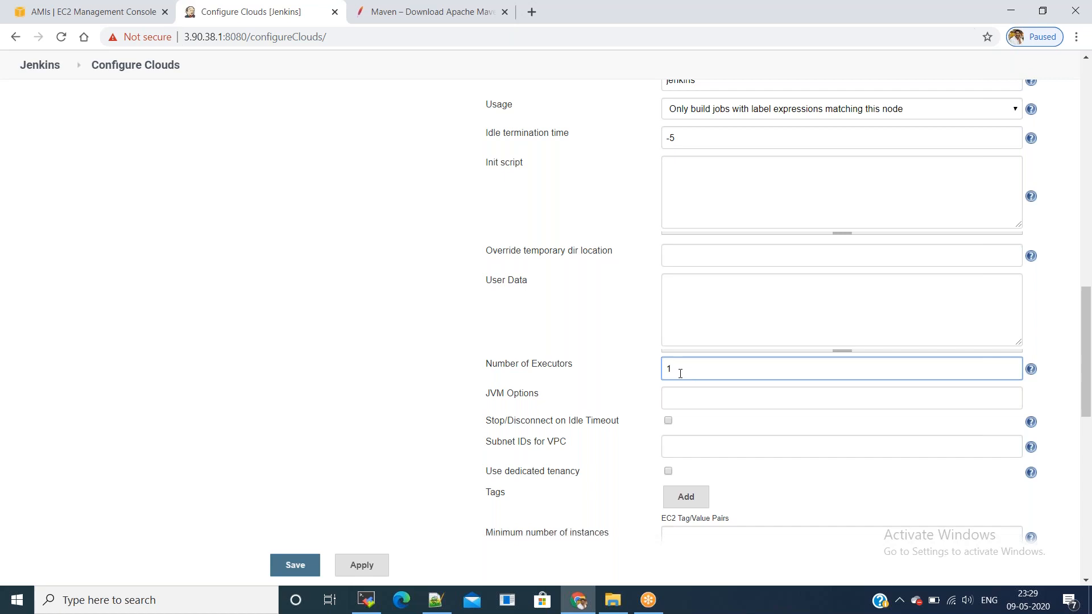
drag(487, 364, 578, 373)
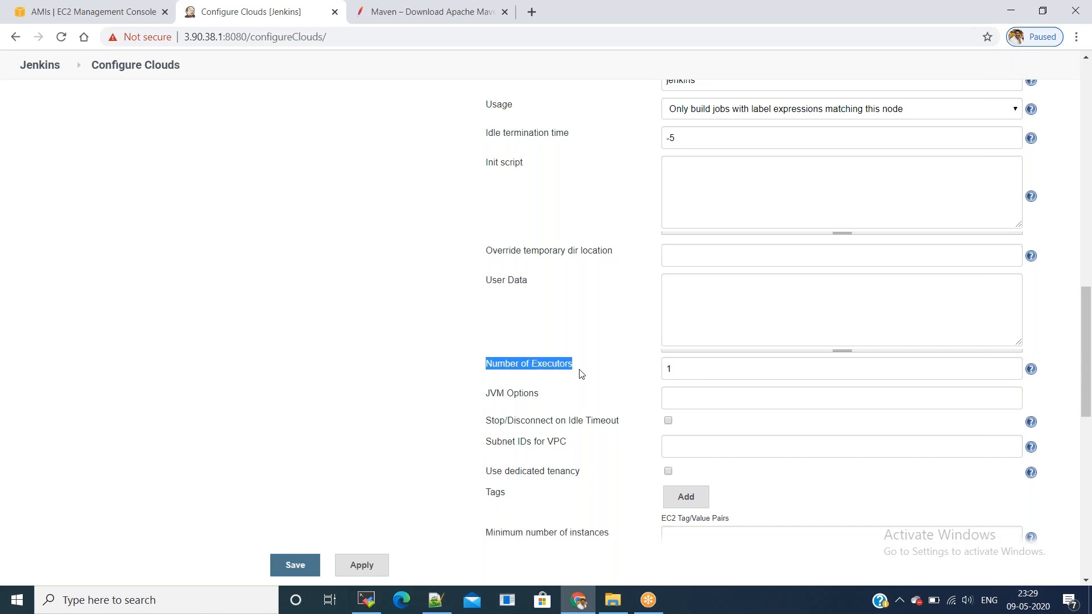
scroll(716, 431, down, 1)
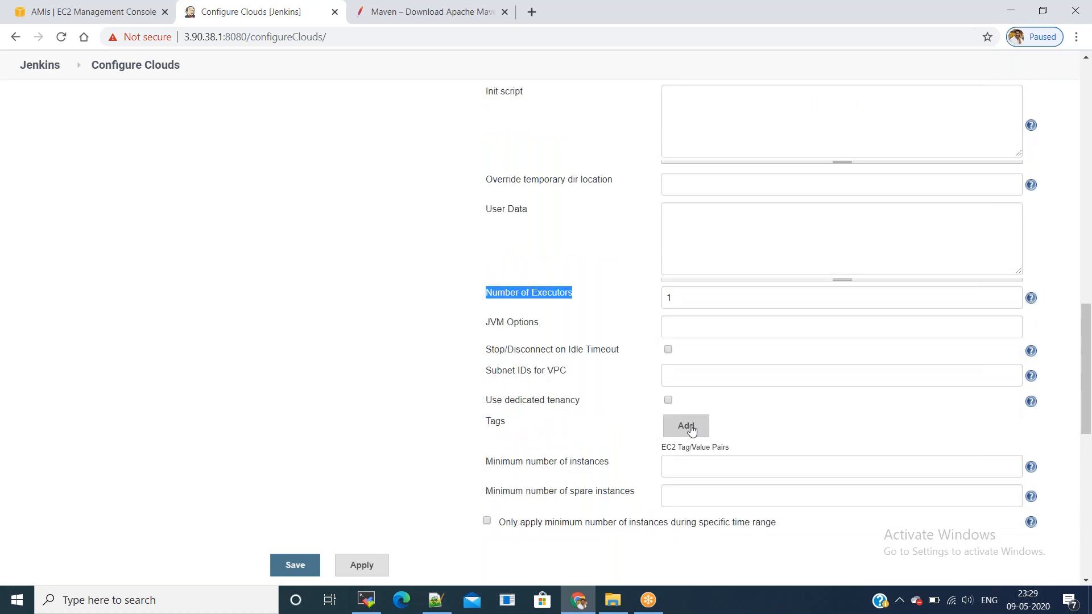
Step: Add an EC2 tag Name = Jenkins_Slave and apply the cloud settings
click(688, 427)
click(769, 436)
text(Name)
key(Tab)
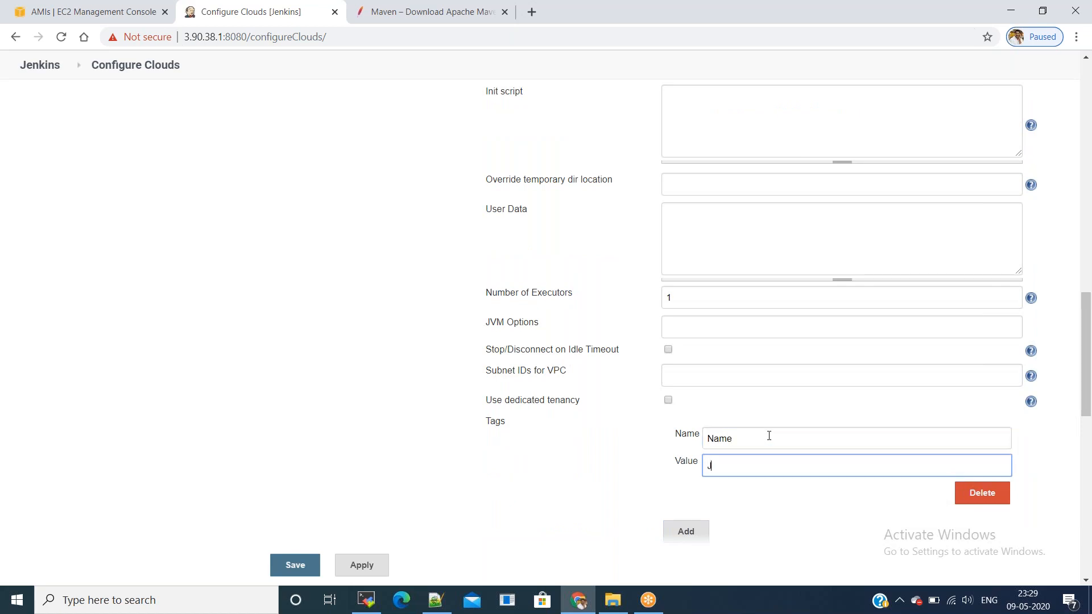
text(Jenk)
text(ins_sl)
text(lav)
scroll(709, 385, down, 4)
scroll(604, 446, down, 5)
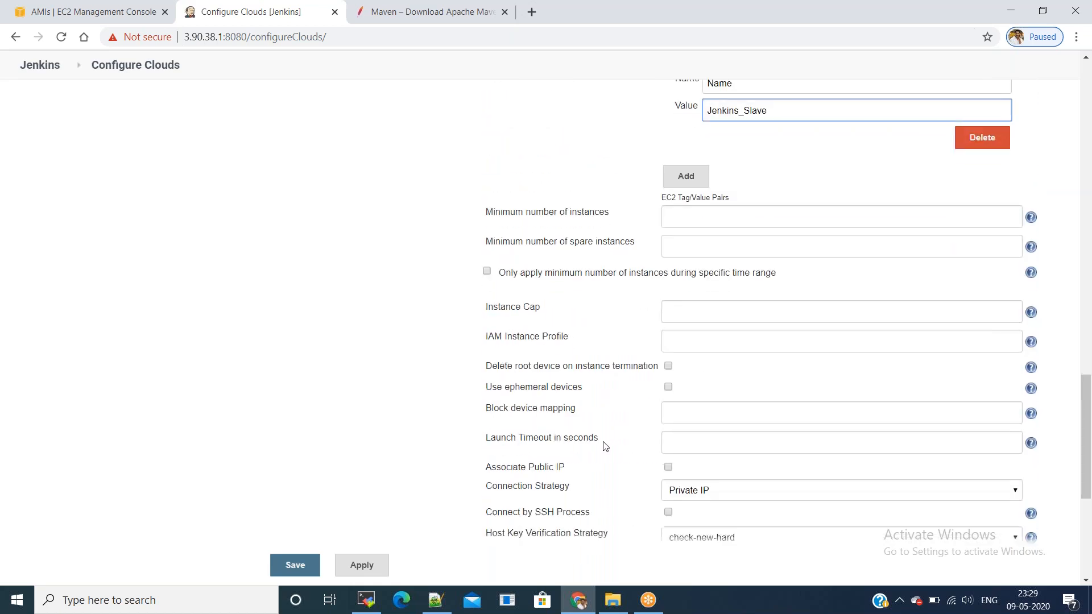
scroll(497, 507, up, 3)
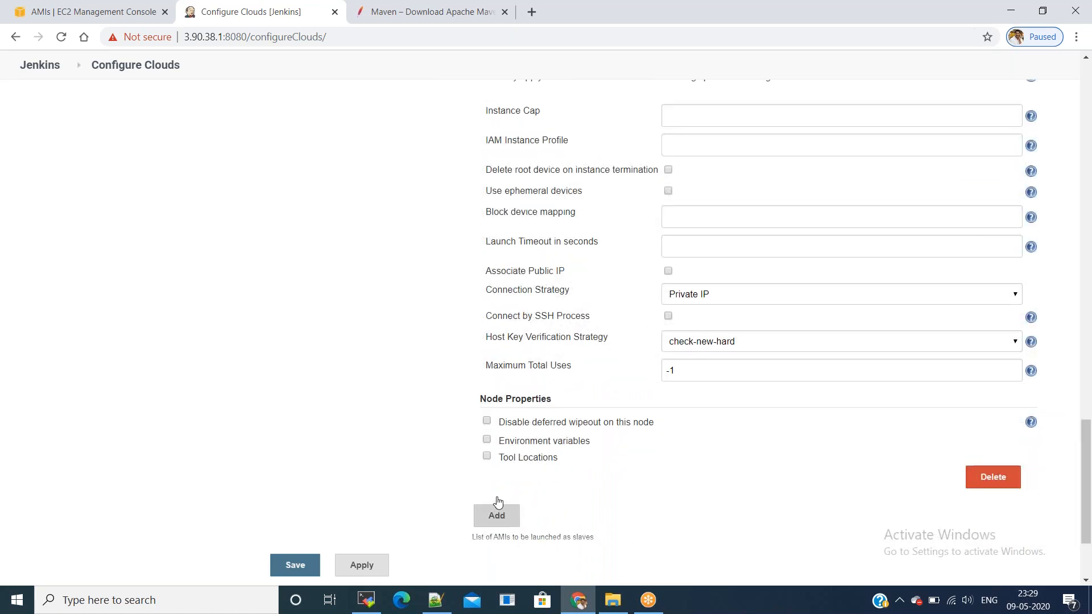
click(359, 565)
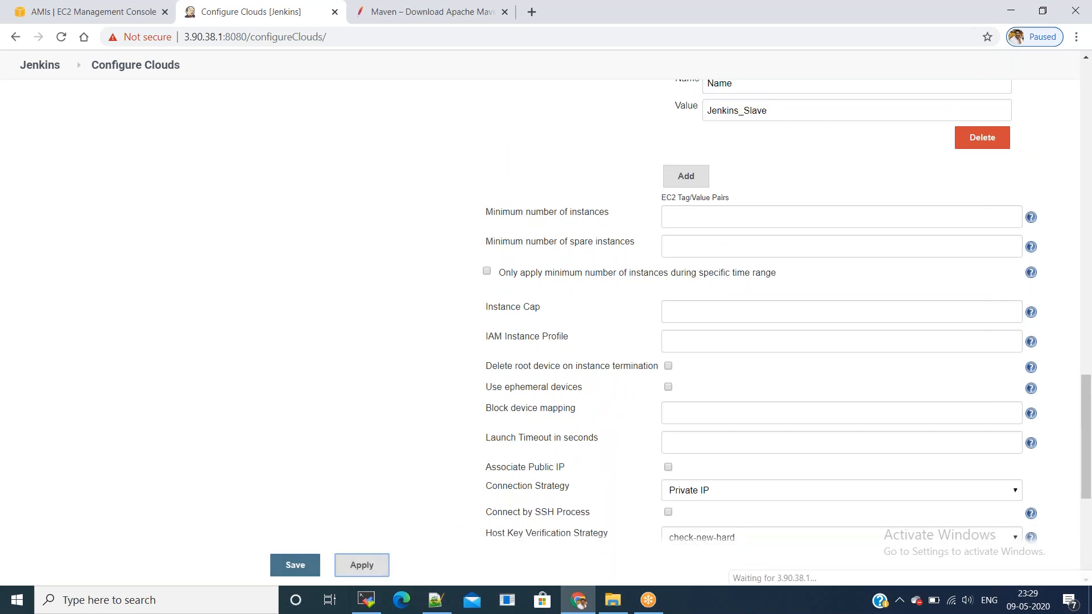
Step: Save the cloud settings and create a Pipeline job named jenkinsSlaveCICDPipeline
click(292, 567)
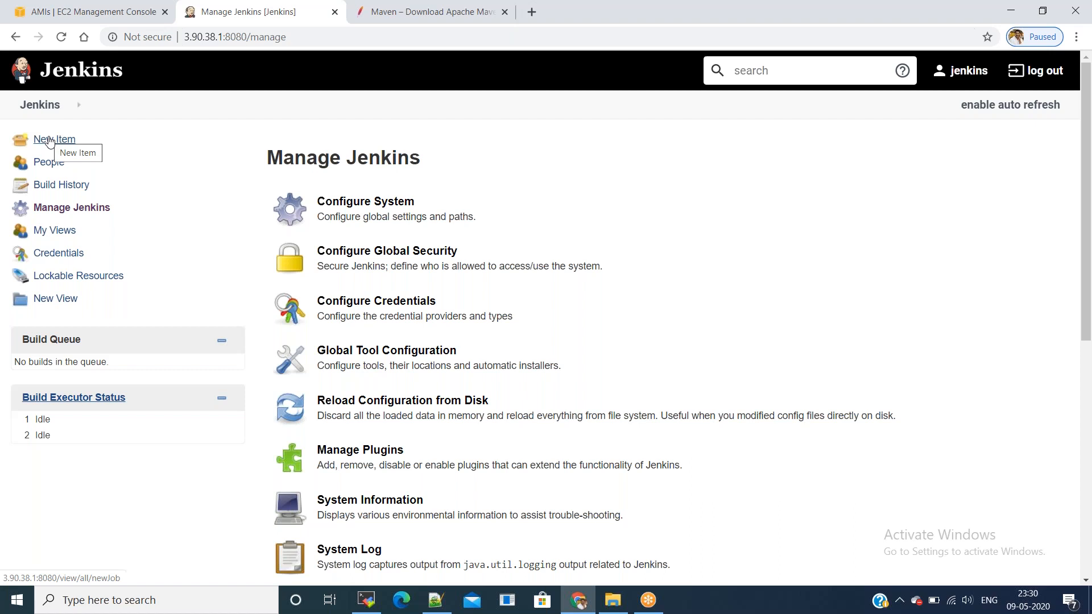
click(40, 105)
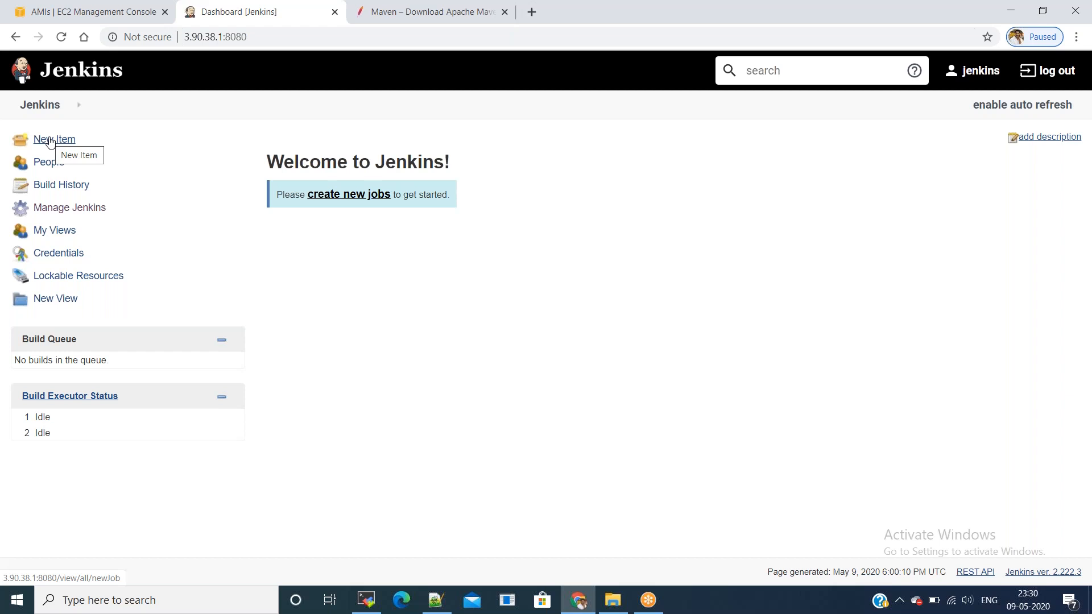
click(51, 141)
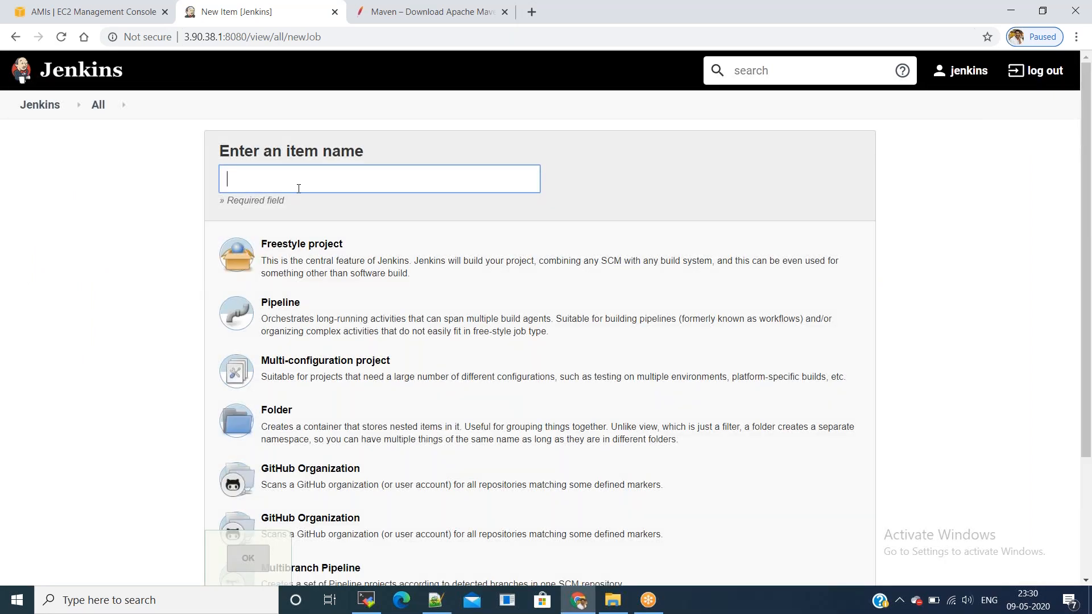
text(jenkinsSlaveCICDPi)
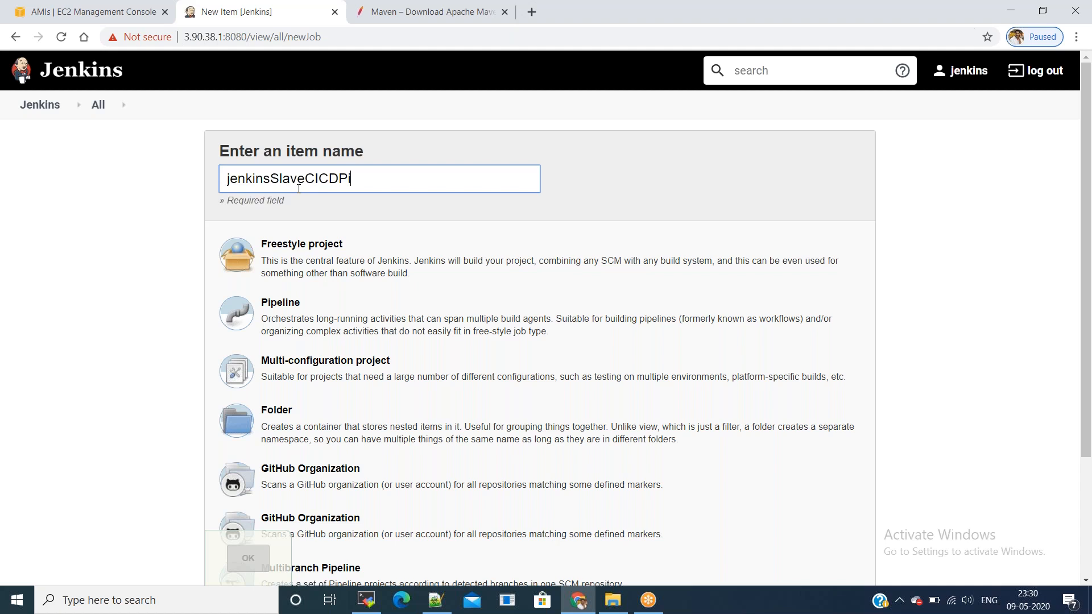
text(peline)
click(309, 303)
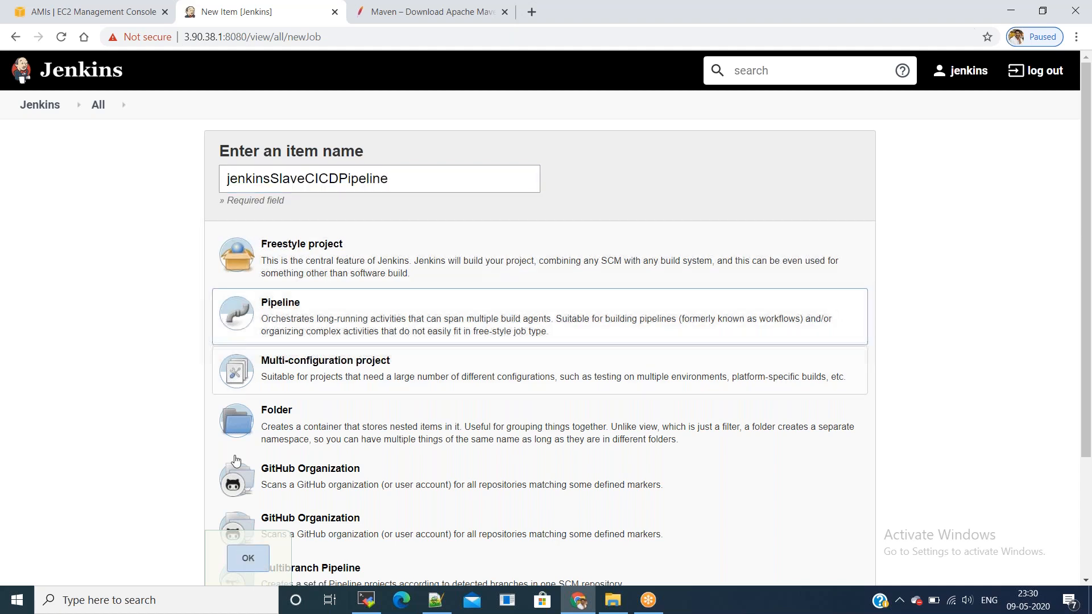
click(248, 558)
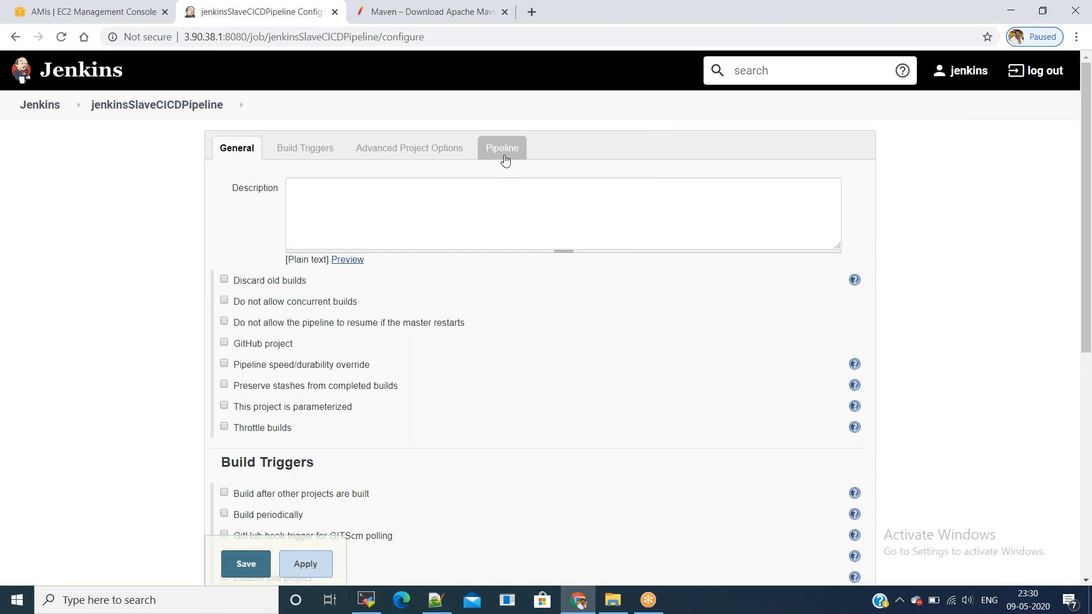
Step: Go to the new job's pipeline script section, then bring Notepad++ forward
click(504, 159)
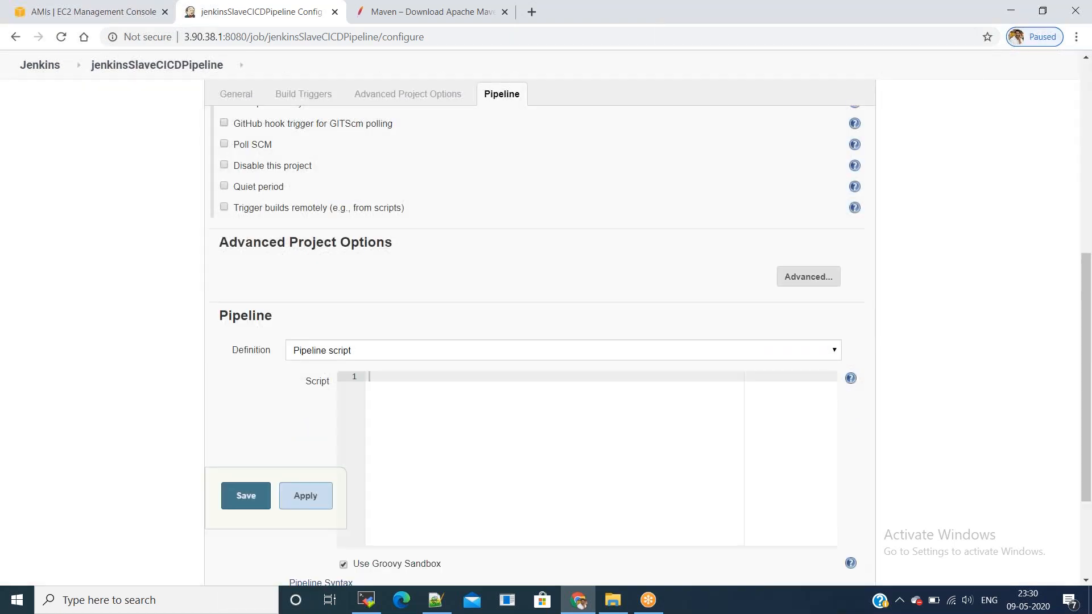
scroll(444, 368, down, 3)
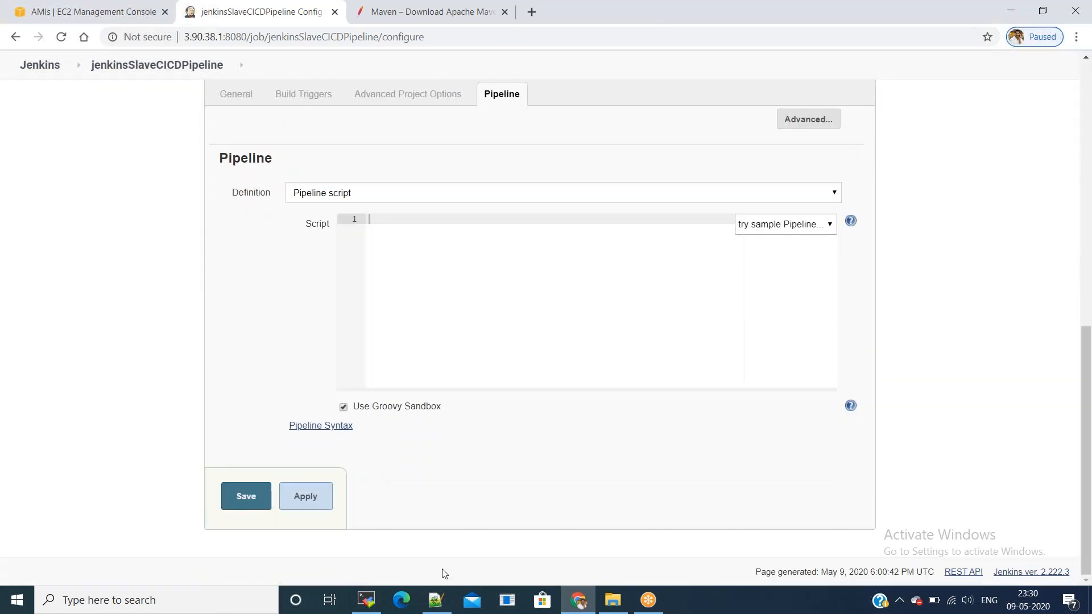
click(436, 600)
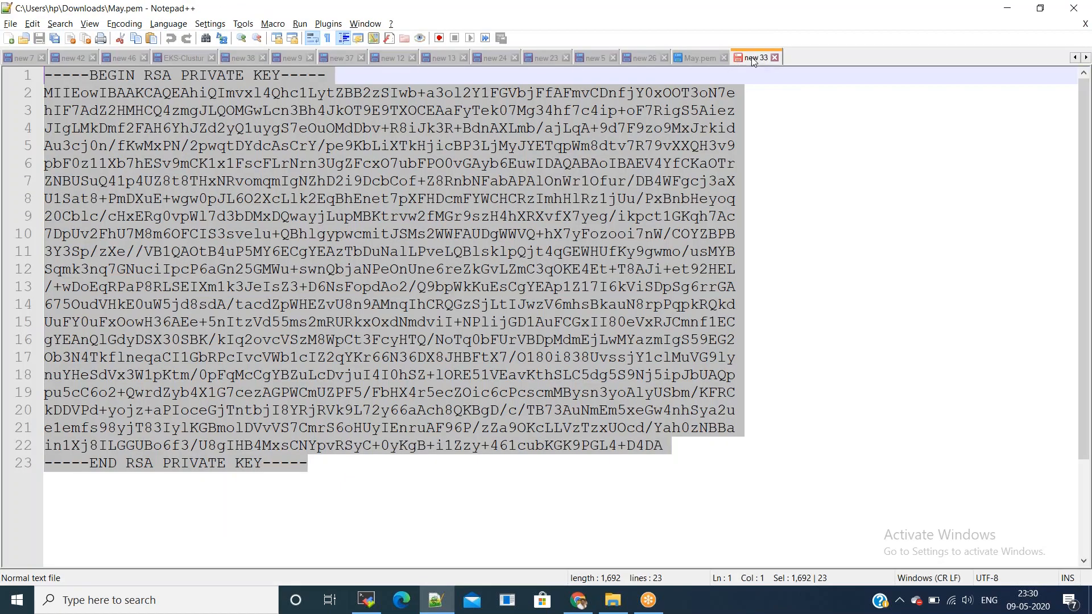
Step: In the new 33 tab, select the whole 35-line pipeline script
click(756, 57)
drag(45, 77, 193, 569)
scroll(201, 514, up, 3)
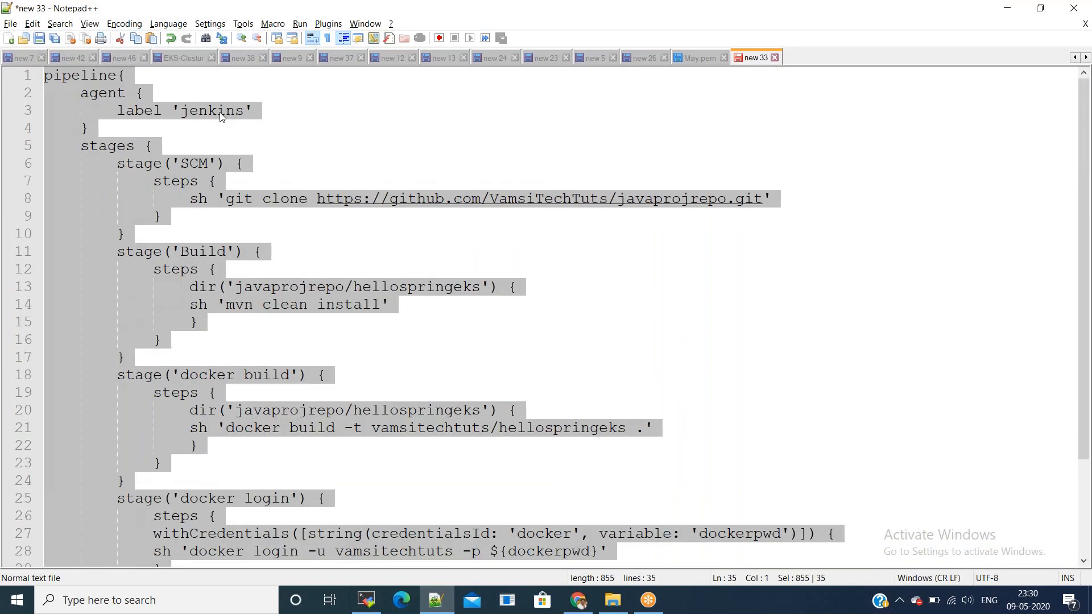
scroll(226, 147, down, 1)
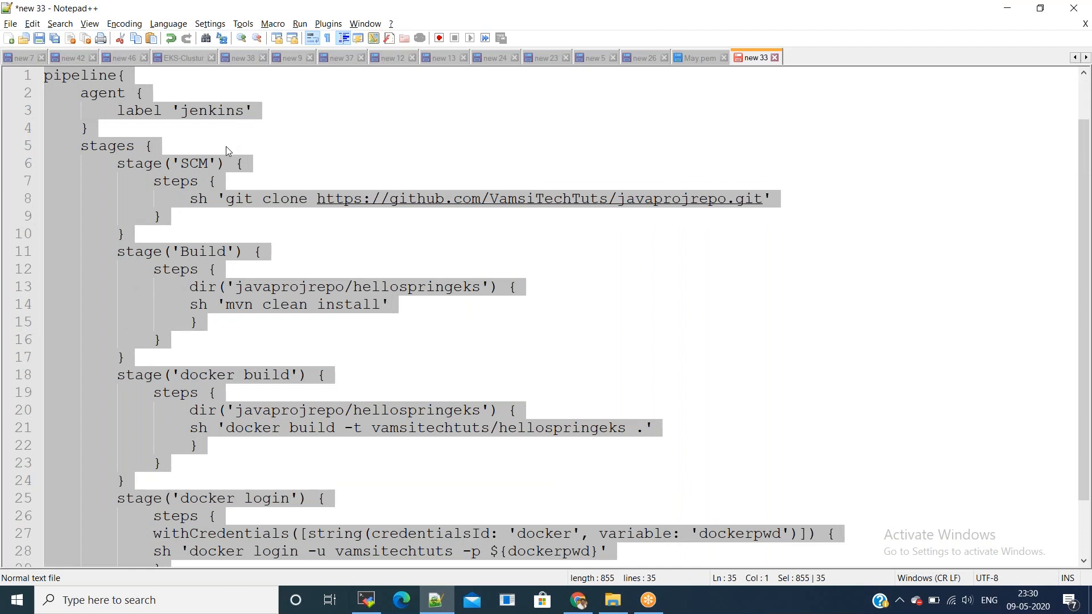
scroll(214, 217, down, 3)
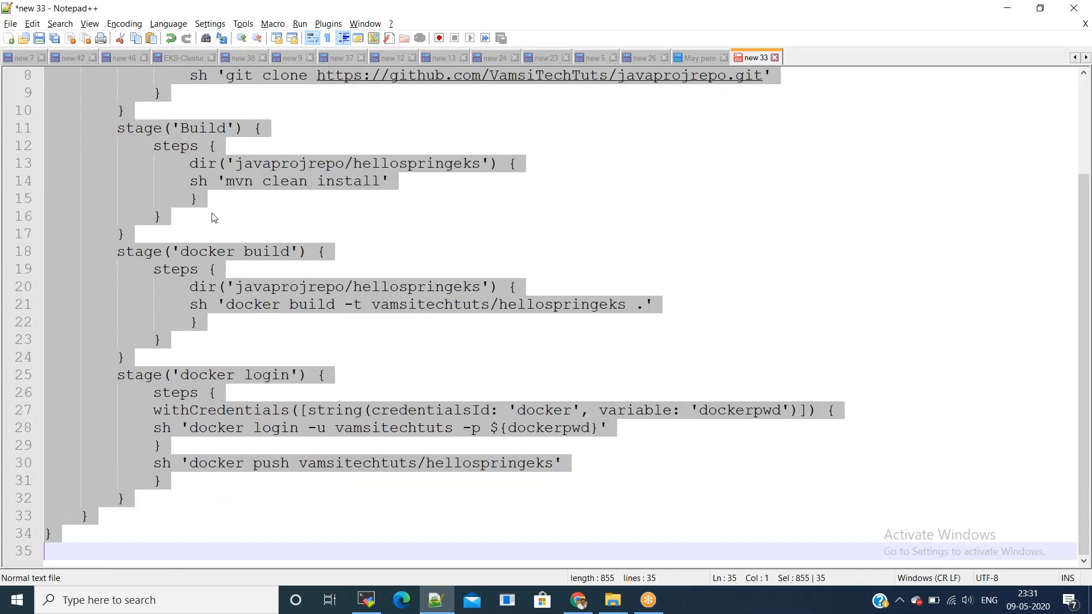
Step: Paste the pipeline script into the jenkinsSlaveCICDPipeline Script box, then apply and save
key(alt+Tab)
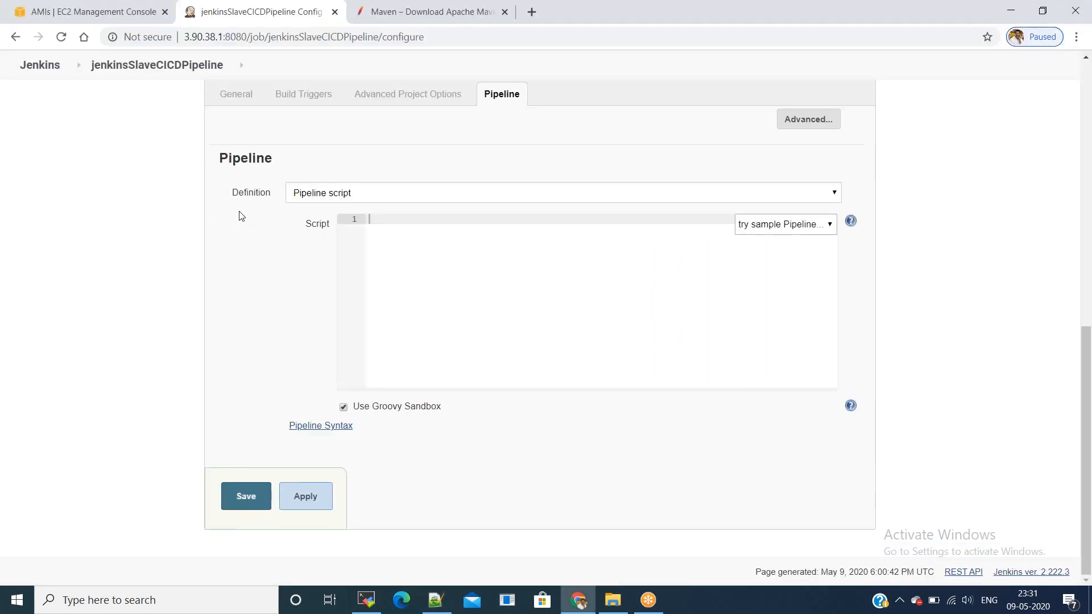
key(ctrl+v)
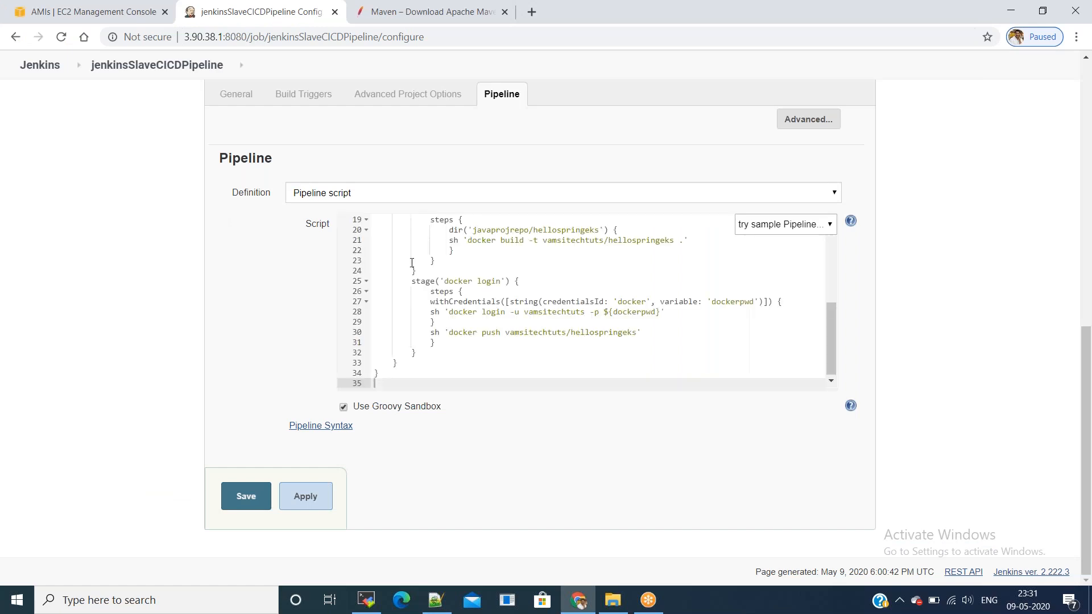
scroll(415, 270, up, 5)
scroll(418, 273, up, 3)
scroll(551, 364, down, 5)
scroll(559, 343, down, 3)
double_click(487, 301)
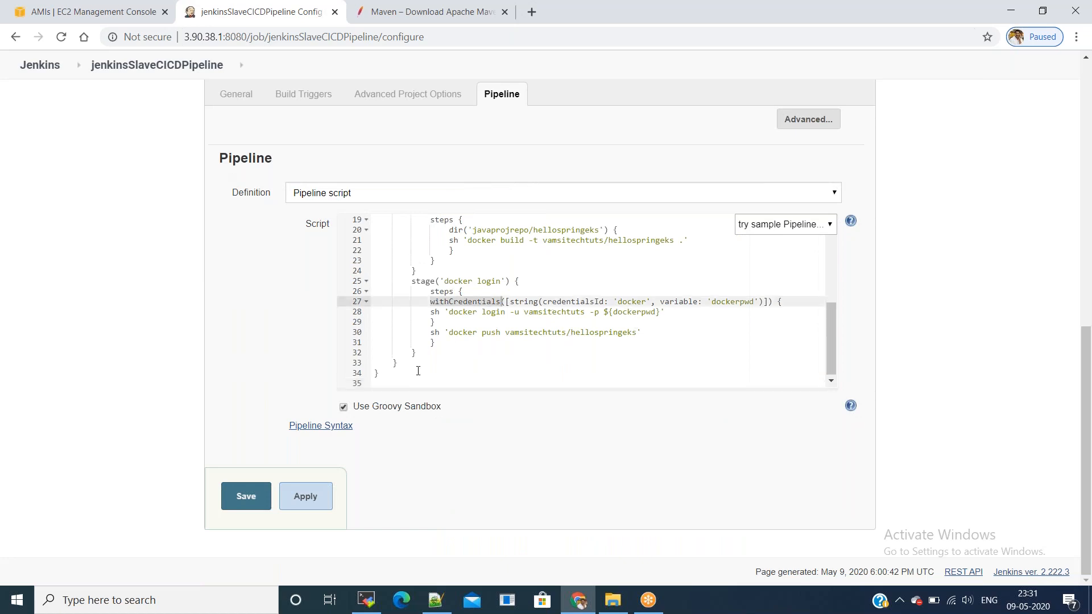
click(296, 500)
click(246, 496)
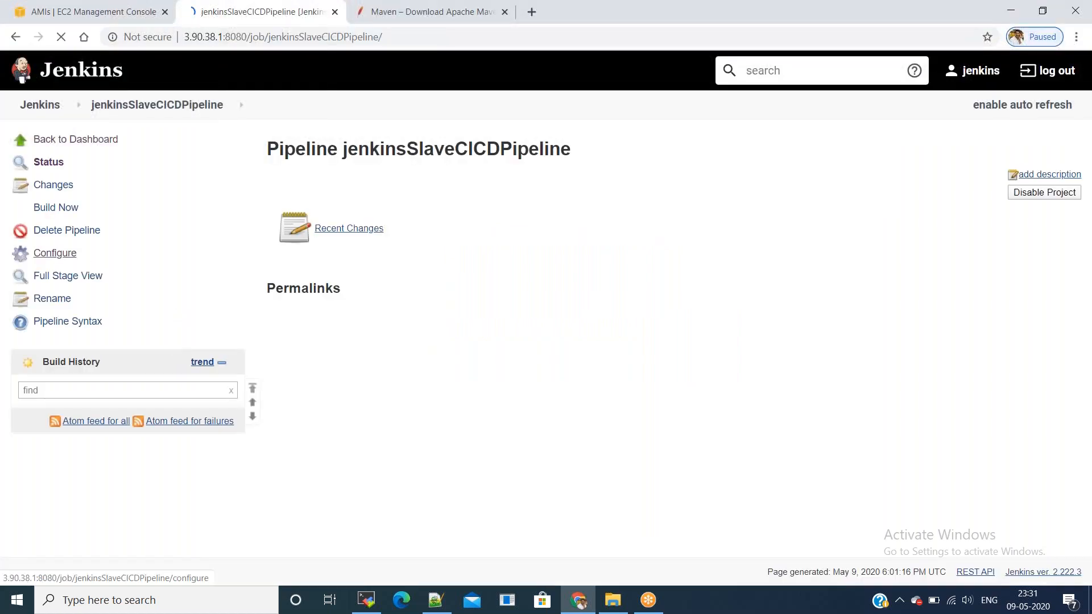
Step: Go to System > Global credentials and start a new Secret text credential
click(48, 115)
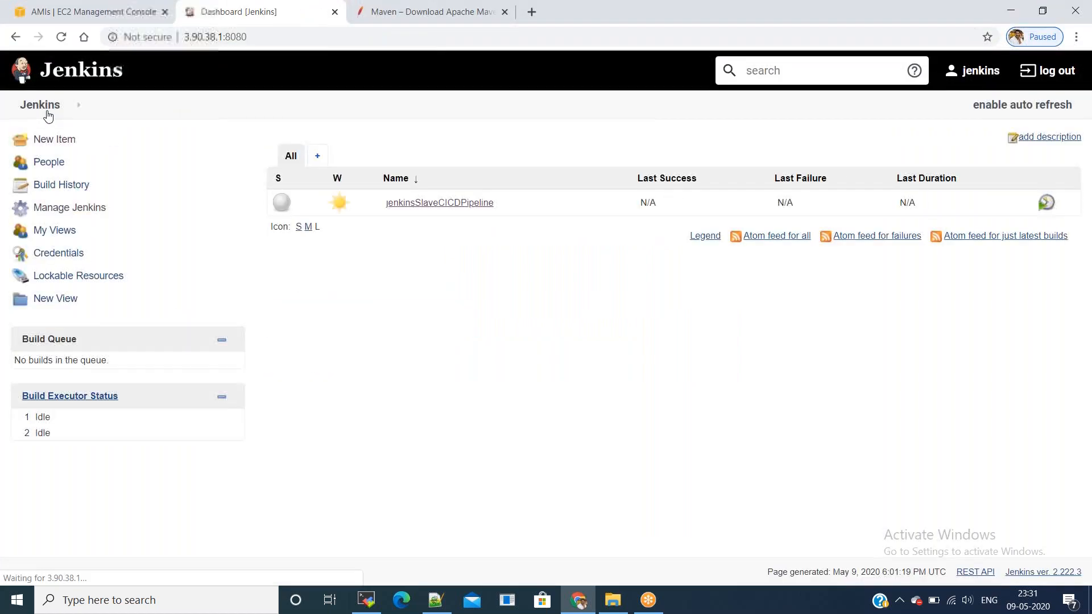
click(60, 253)
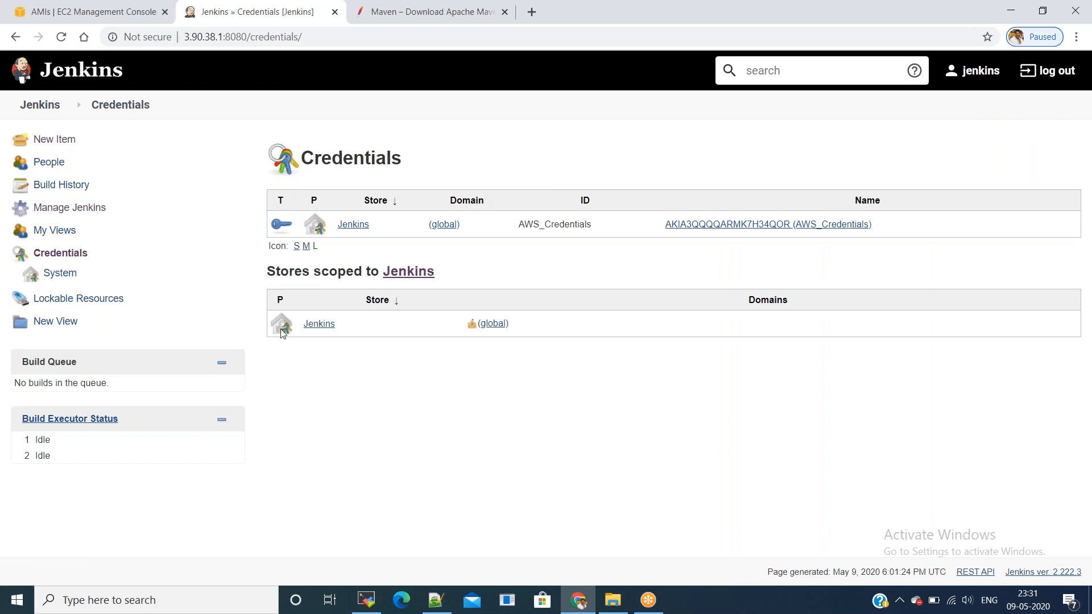
click(320, 325)
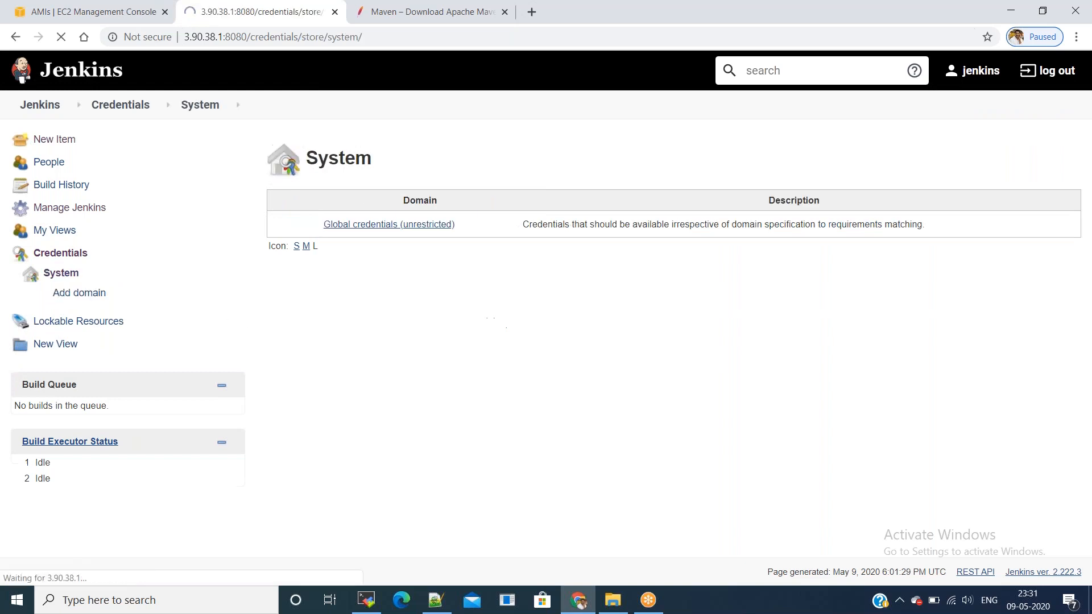
click(371, 226)
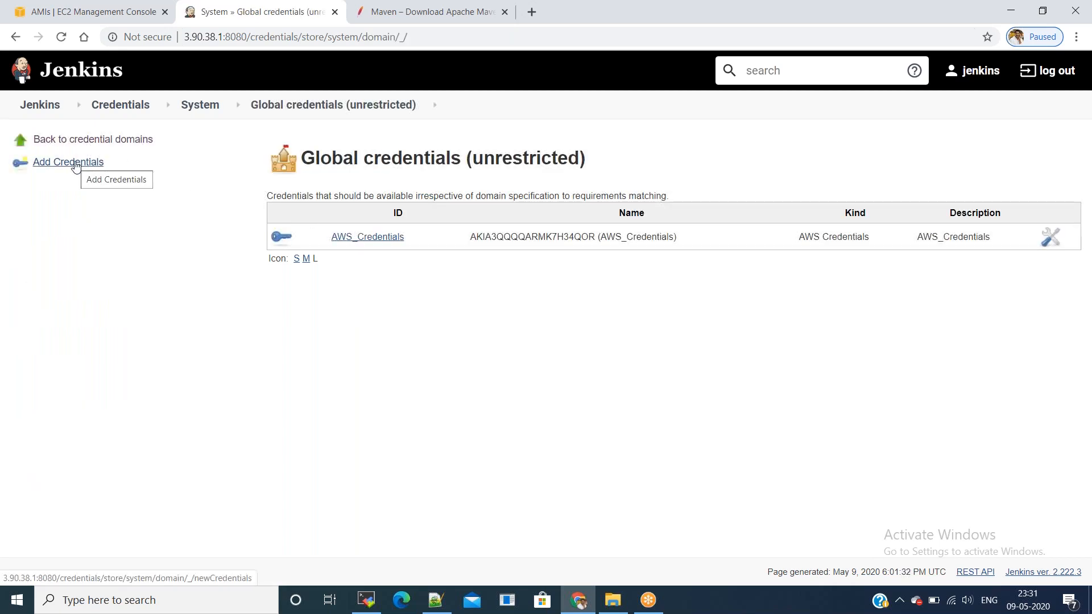
click(75, 164)
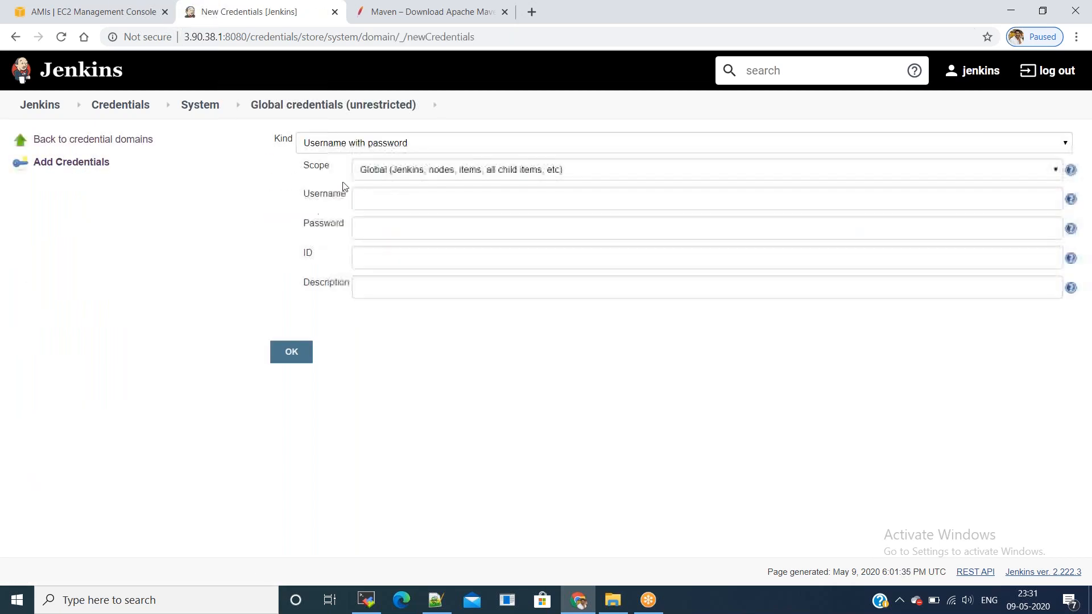
click(357, 146)
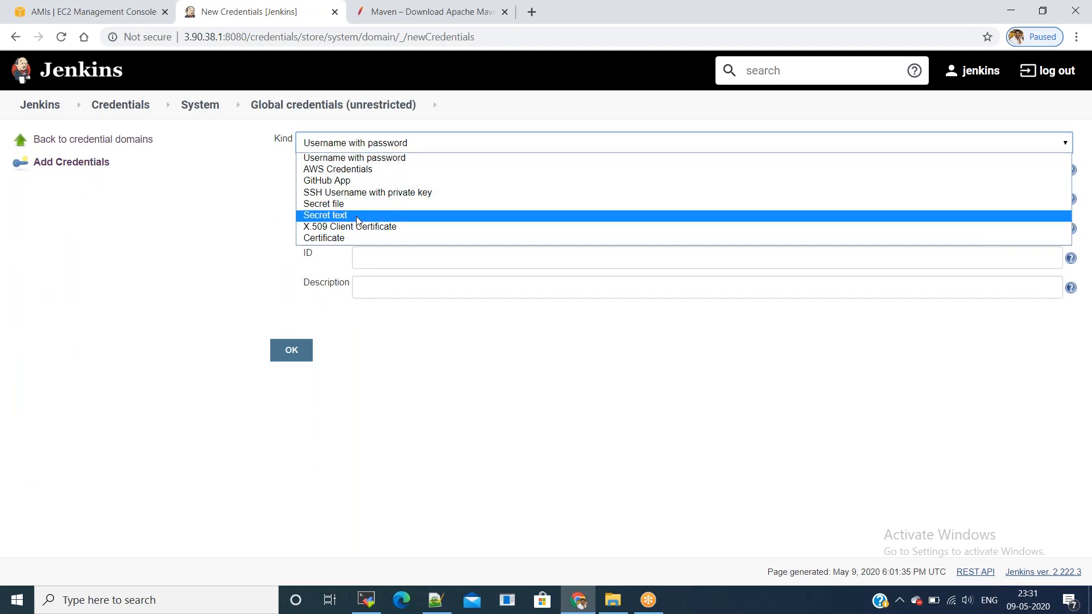
click(357, 216)
Step: Enter the Docker secret, set ID and description to docker, and save the credential
click(373, 206)
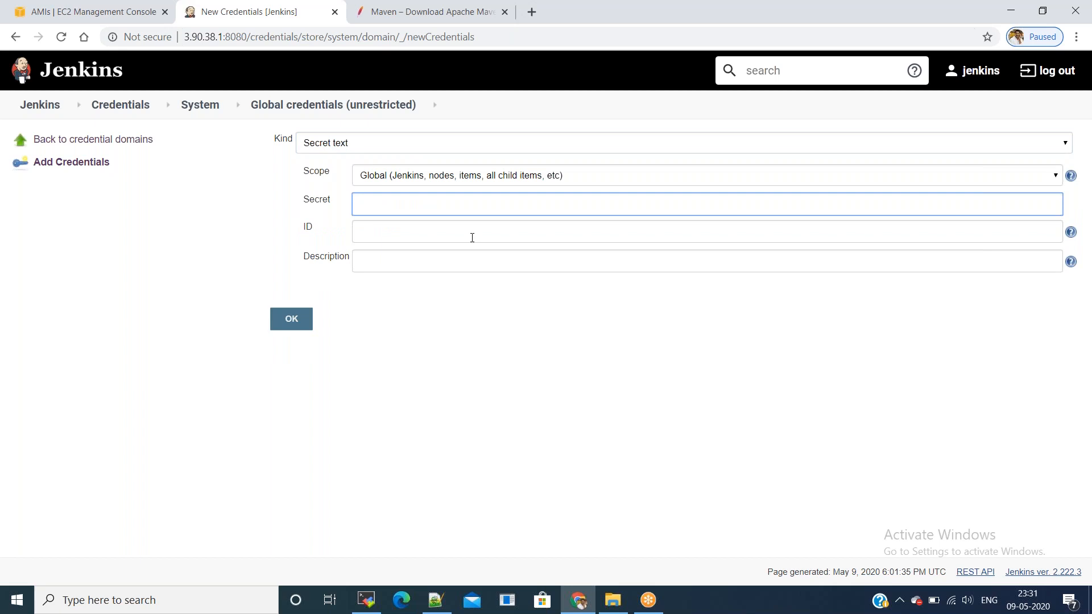
text(•••••••••)
key(BackSpace)
key(BackSpace)
key(BackSpace)
key(BackSpace)
key(BackSpace)
key(BackSpace)
key(BackSpace)
key(BackSpace)
key(BackSpace)
text(•••••••••••••••••)
click(413, 226)
text(docker)
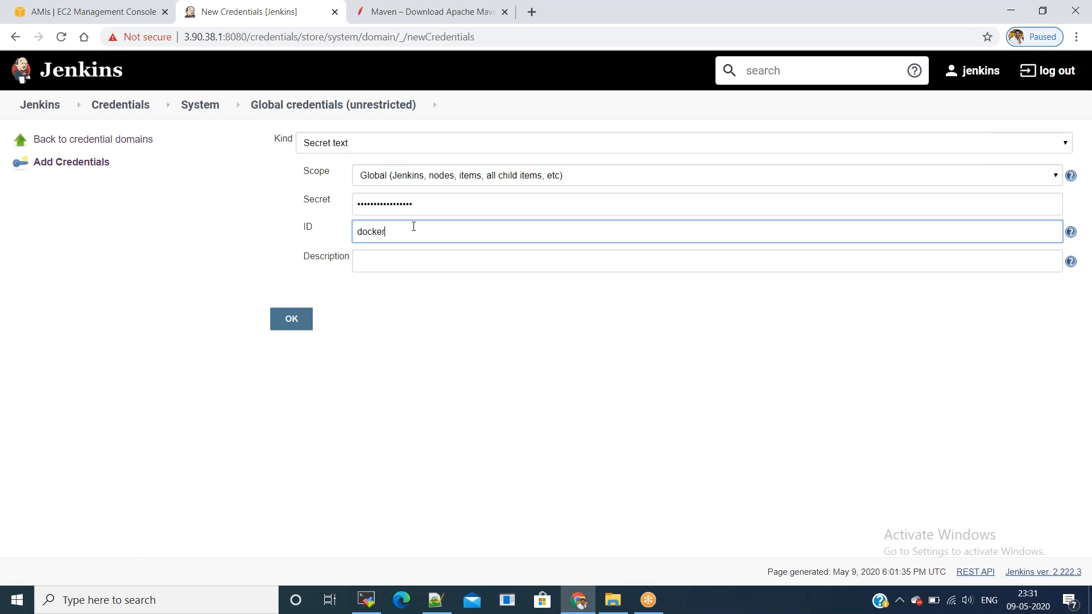
key(ctrl+a)
key(ctrl+c)
key(Tab)
key(ctrl+v)
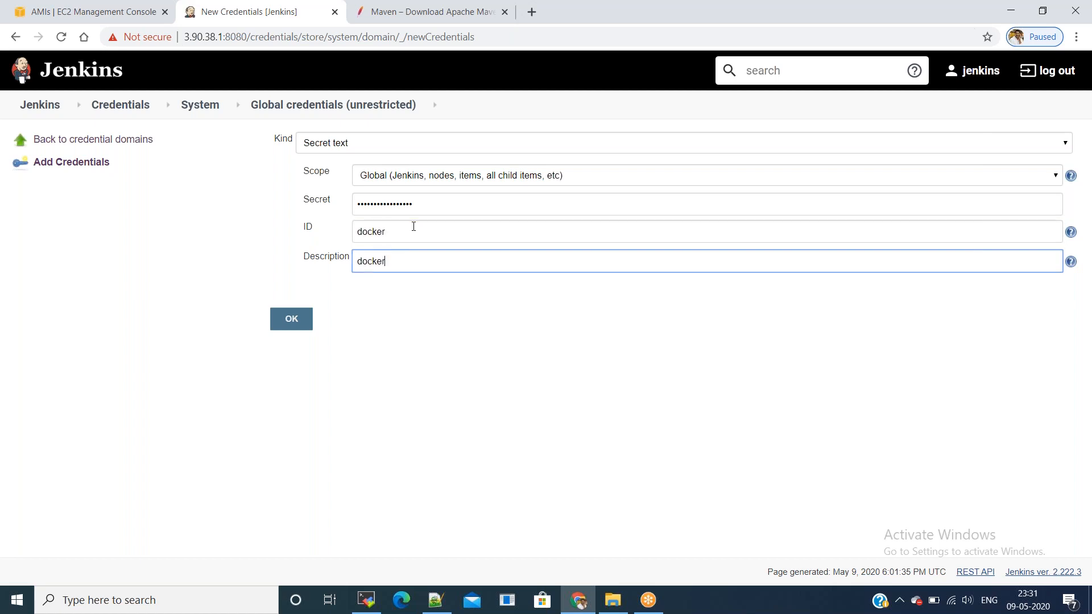
click(299, 319)
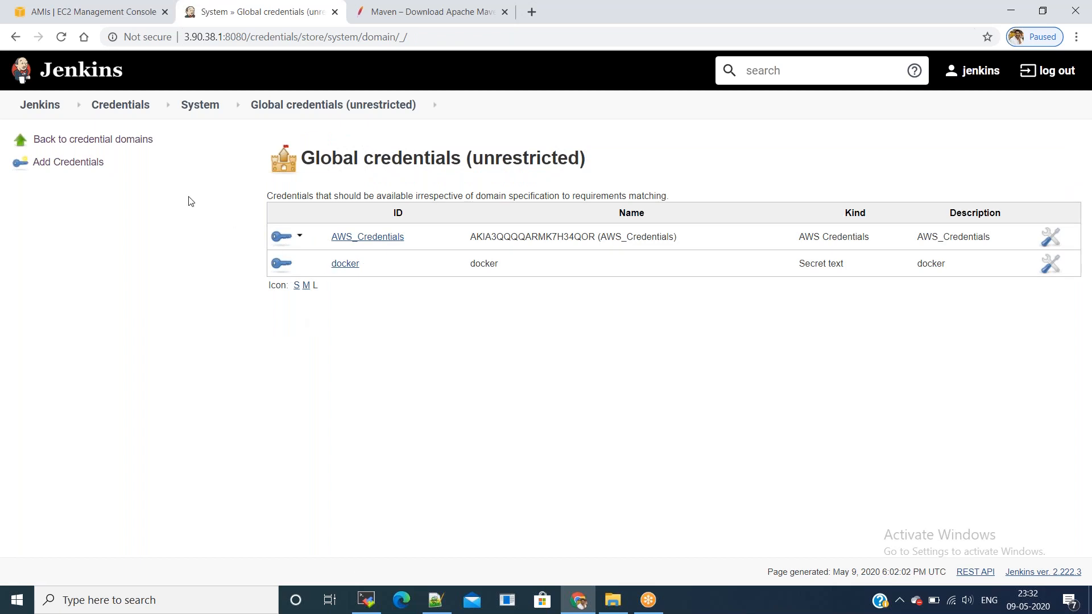
Step: Run build #1 of jenkinsSlaveCICDPipeline, follow its console, then check the EC2 instances list
click(48, 108)
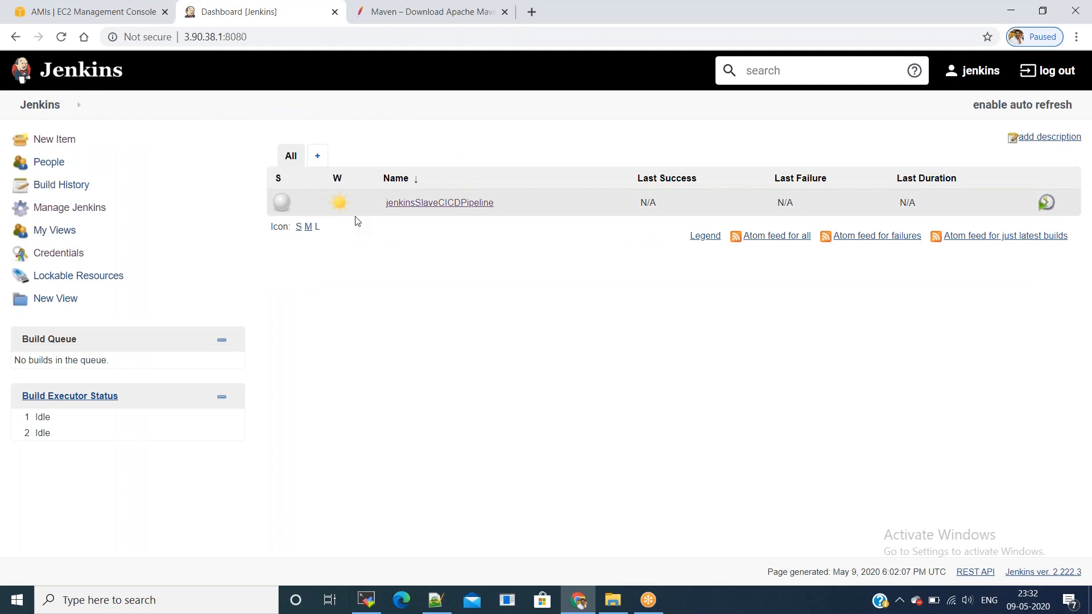
click(422, 209)
click(52, 209)
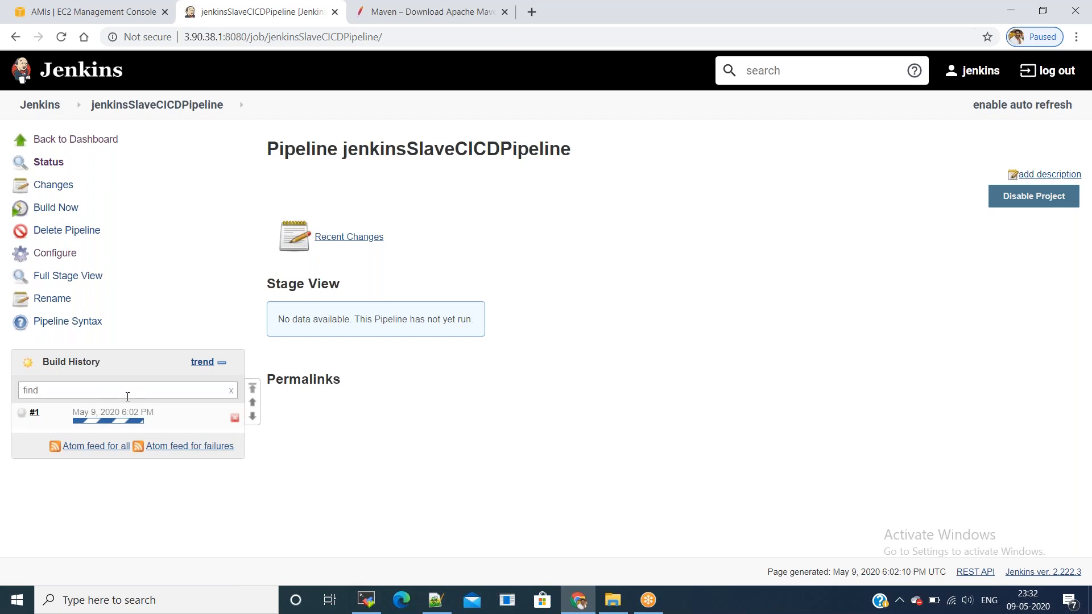
click(118, 413)
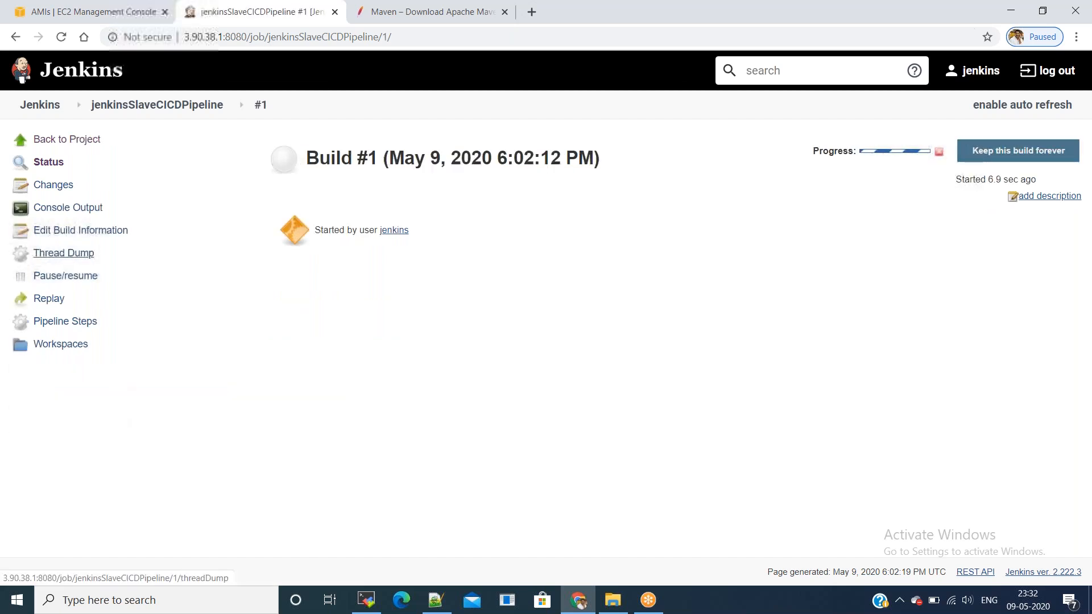
click(56, 208)
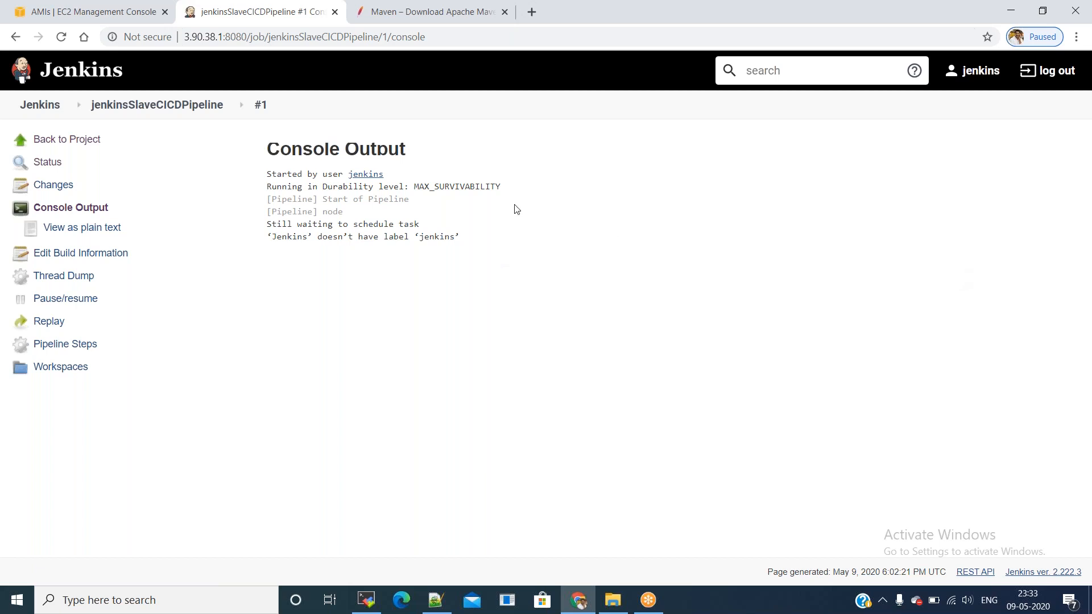
click(141, 21)
click(62, 265)
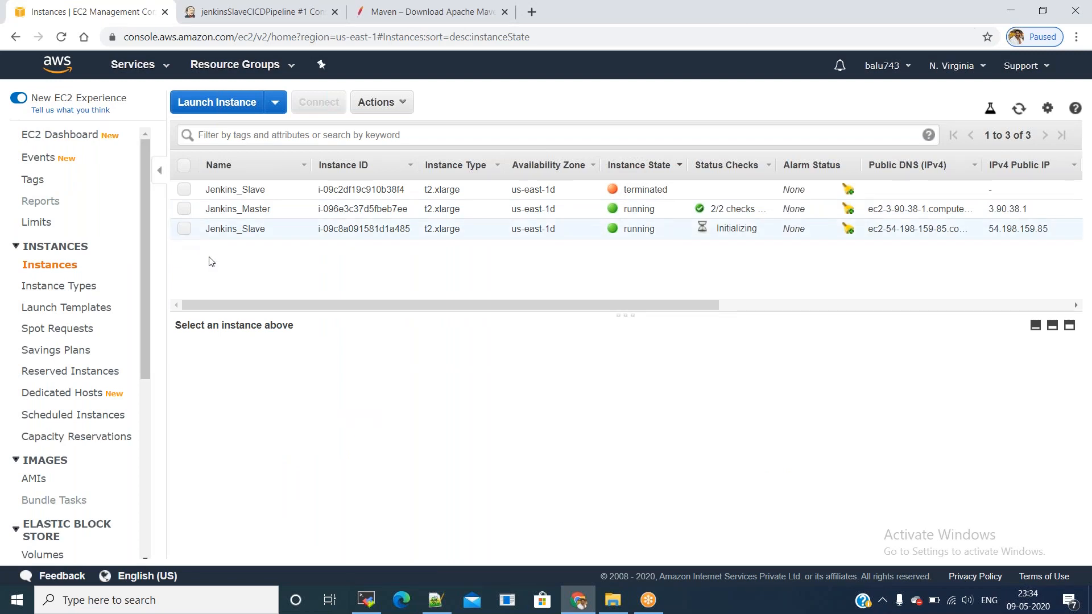
Step: Select the new Jenkins_Slave instance and inspect its Initializing status check
click(209, 234)
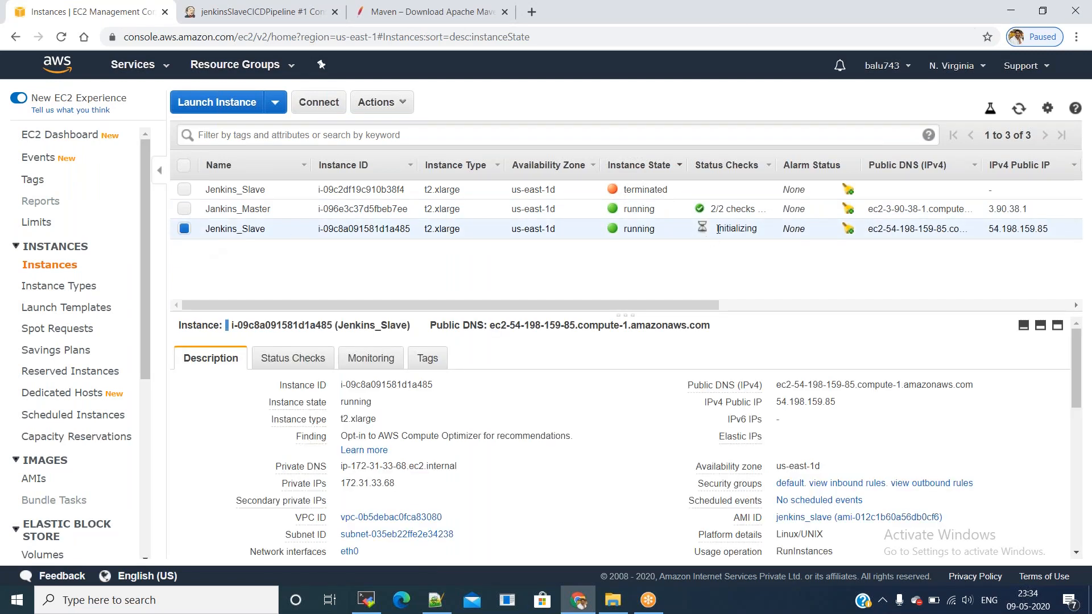
double_click(753, 229)
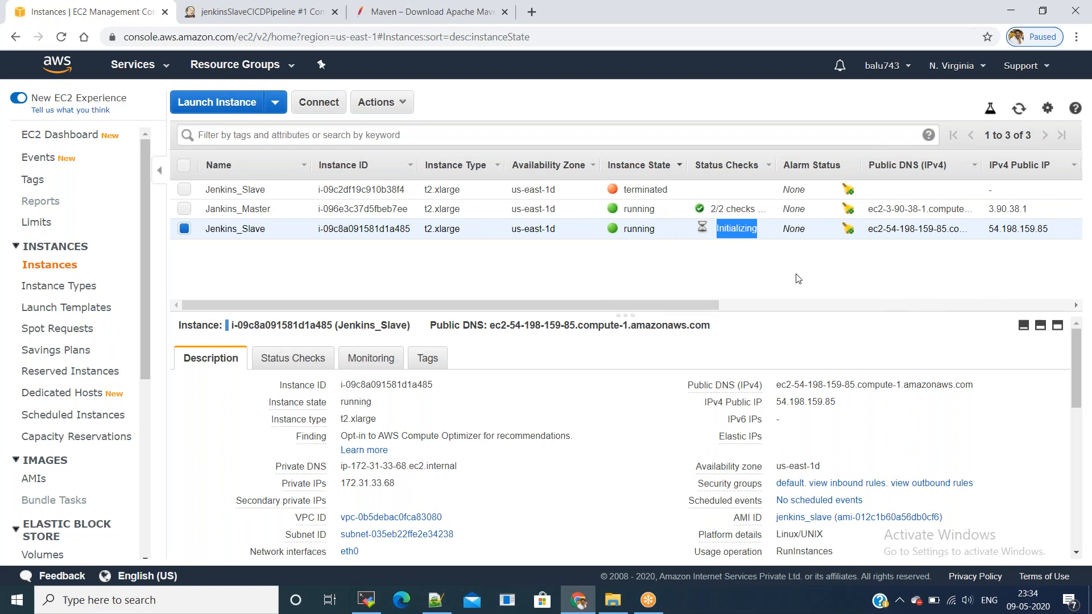
click(782, 259)
Step: Refresh the instance list until Jenkins_Slave passes 2/2 checks, then return to Jenkins
click(1019, 109)
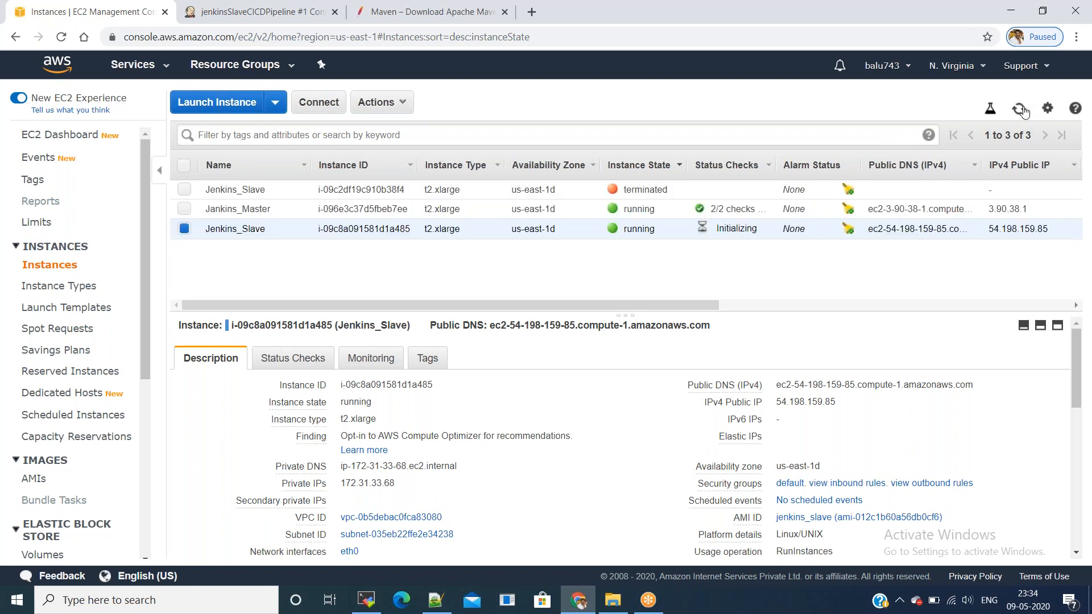
click(1021, 109)
click(1018, 108)
click(1019, 109)
click(1018, 108)
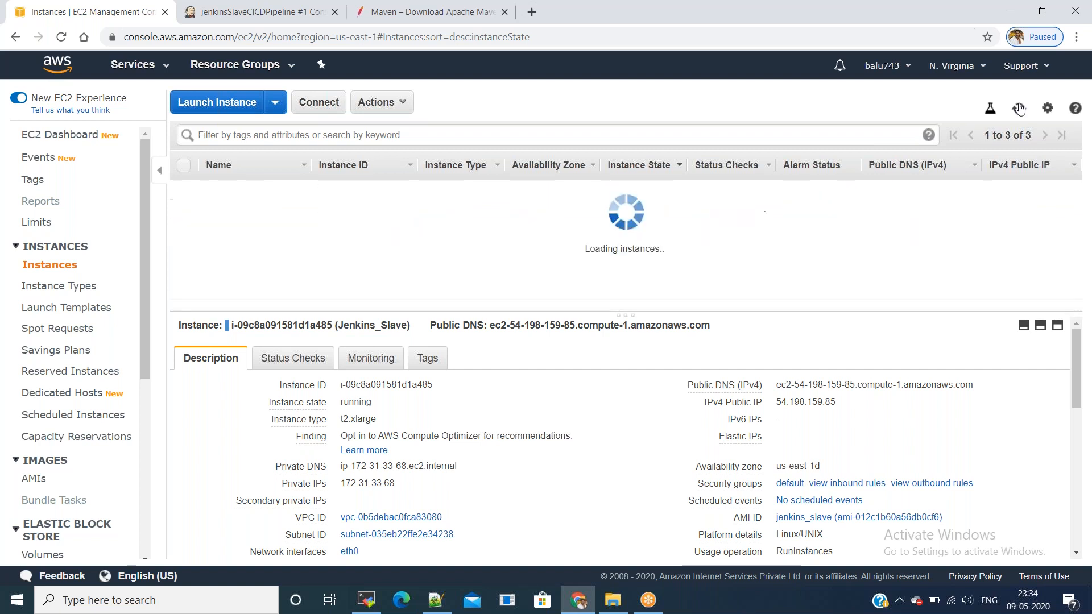
click(1018, 108)
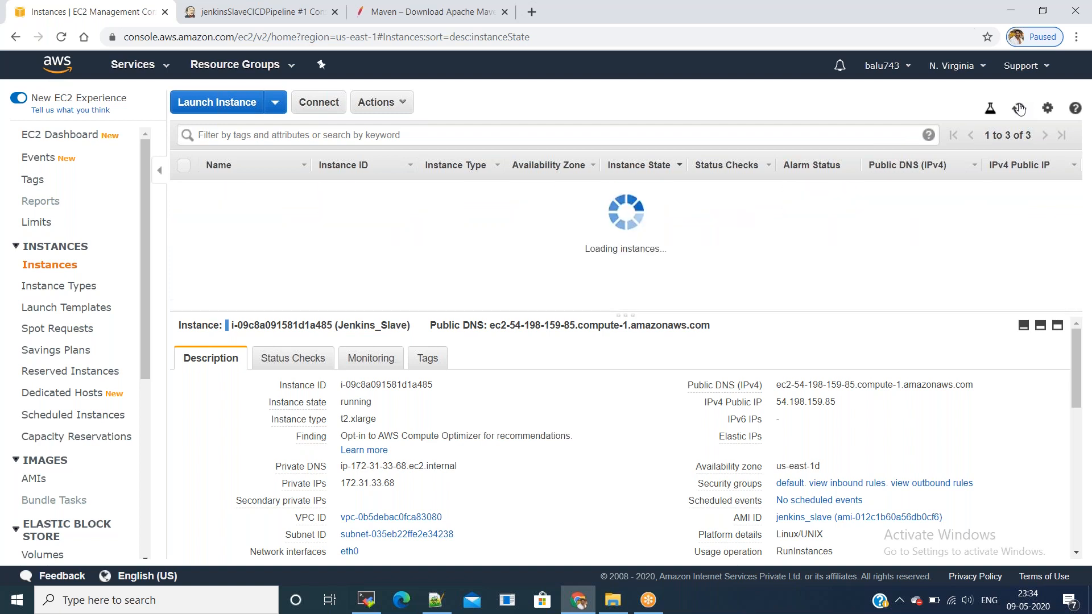
click(1018, 109)
click(1019, 109)
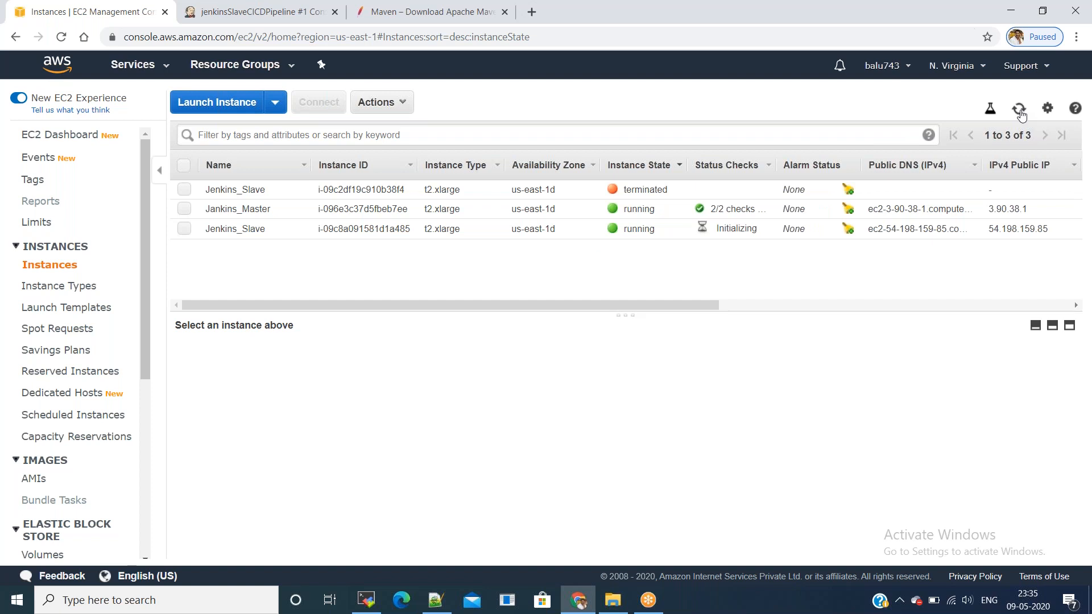
click(1019, 111)
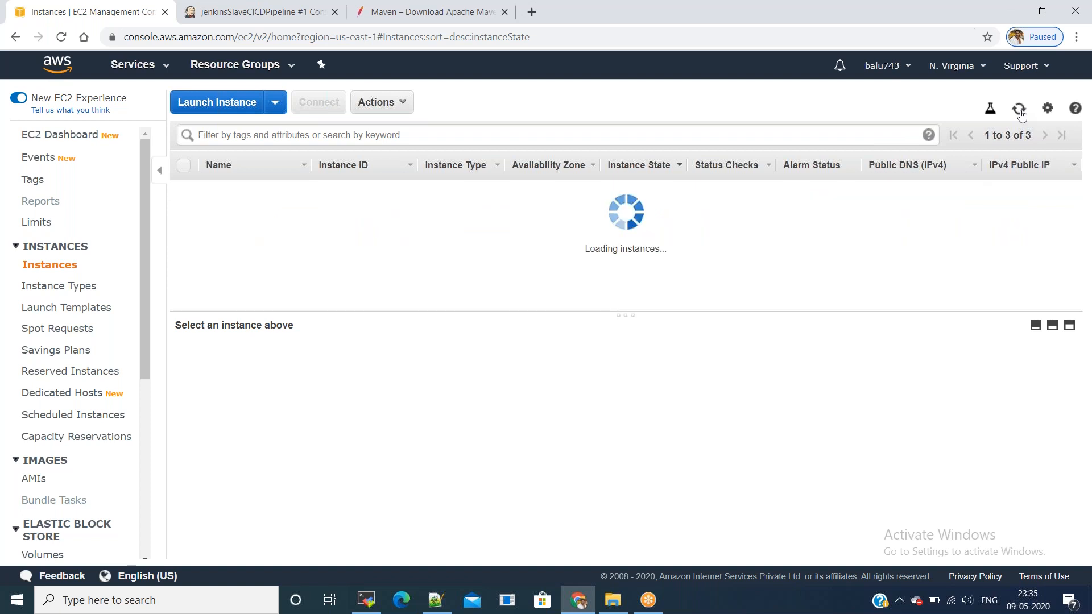
click(1020, 111)
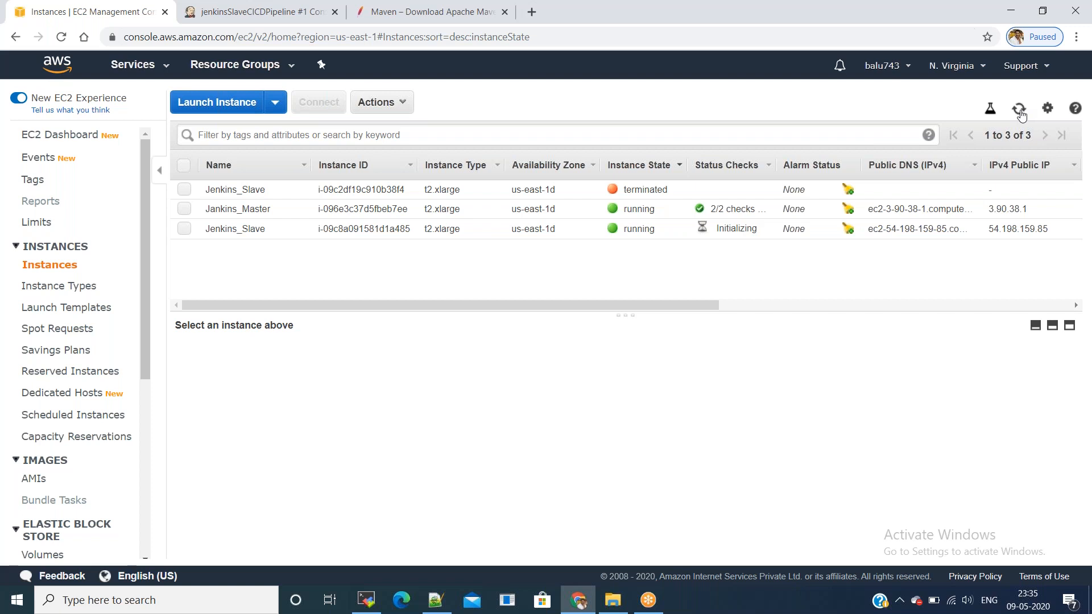
click(1019, 111)
click(1020, 112)
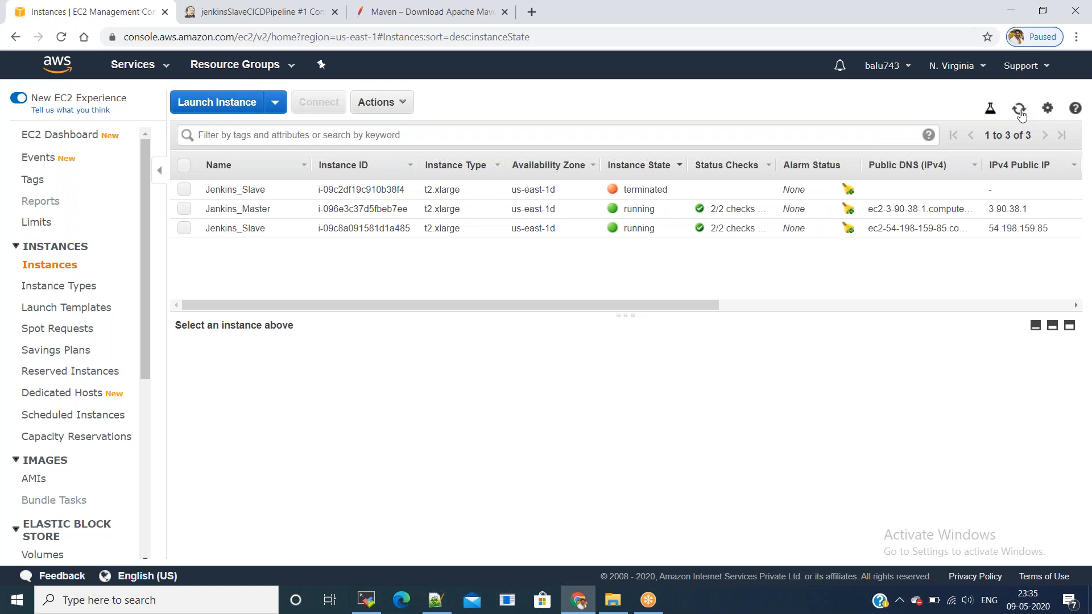
click(725, 234)
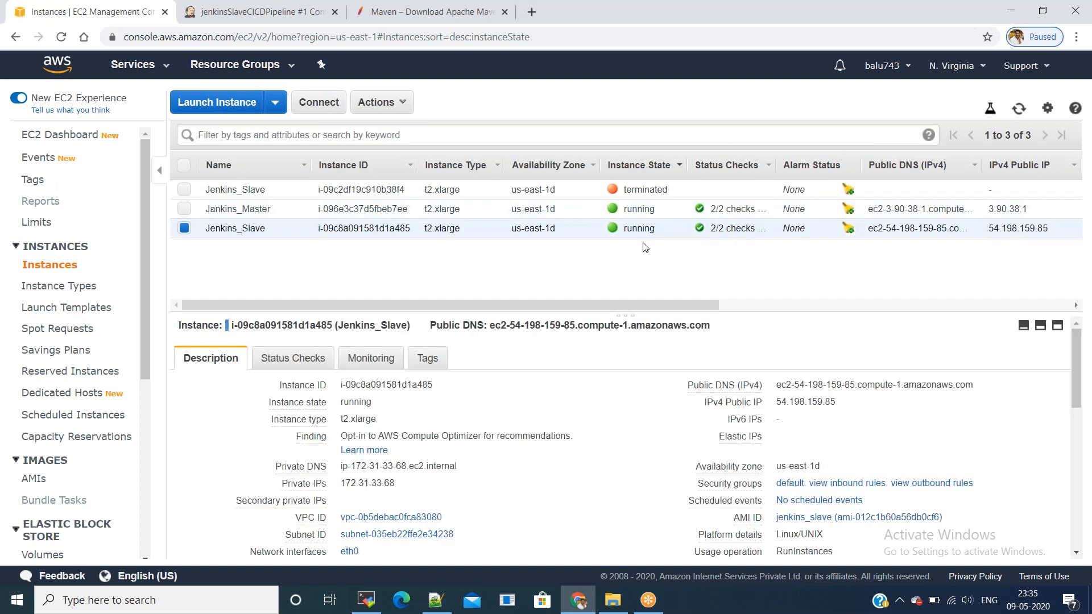
click(295, 11)
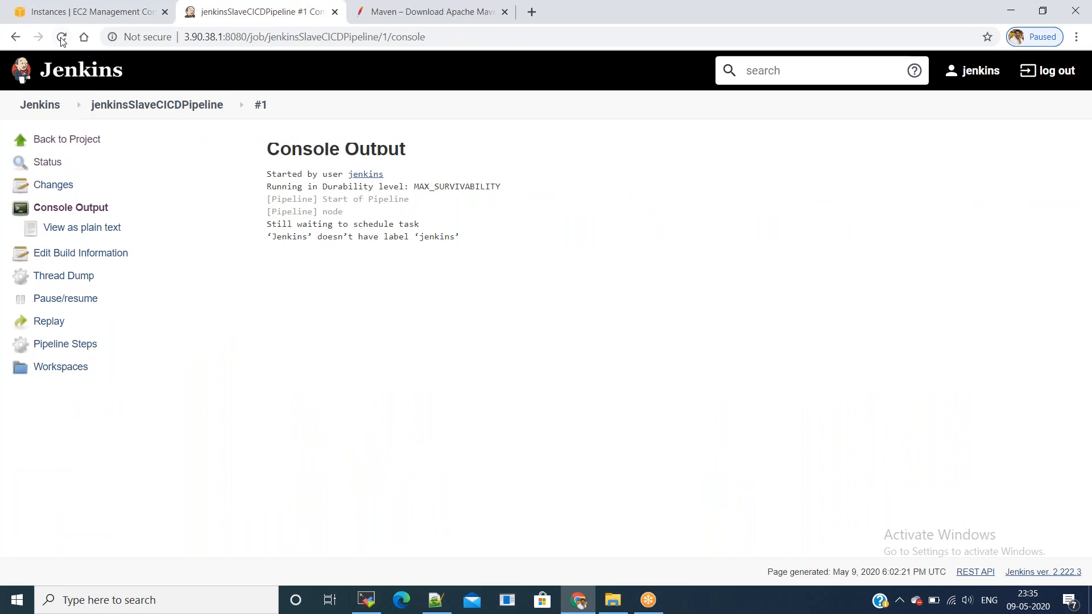
Step: From the dashboard, open the EC2 jenkins_slave agent's page and its launch log
click(57, 106)
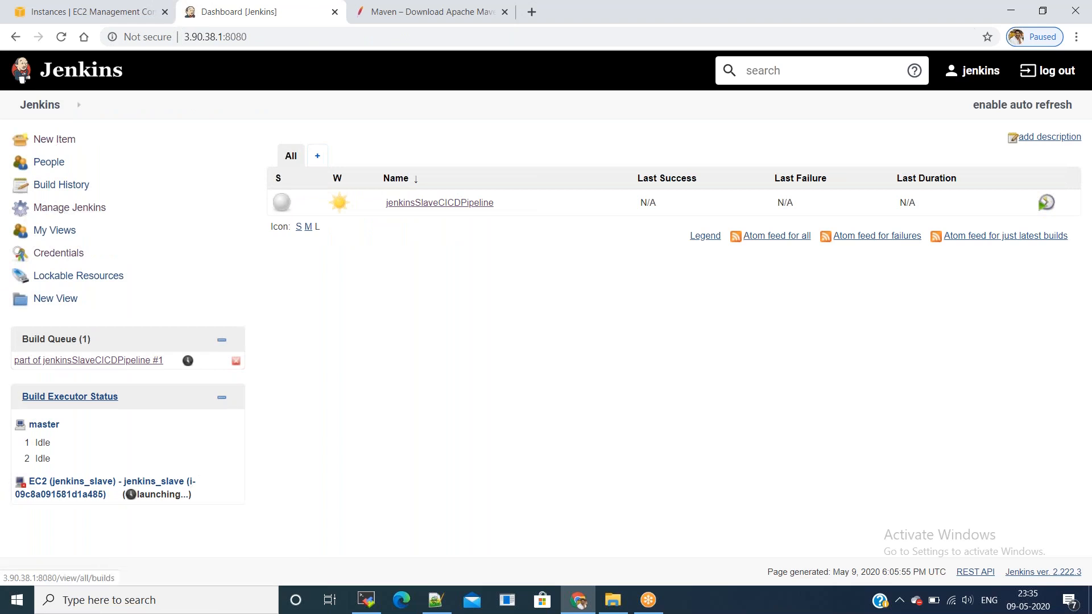
click(125, 482)
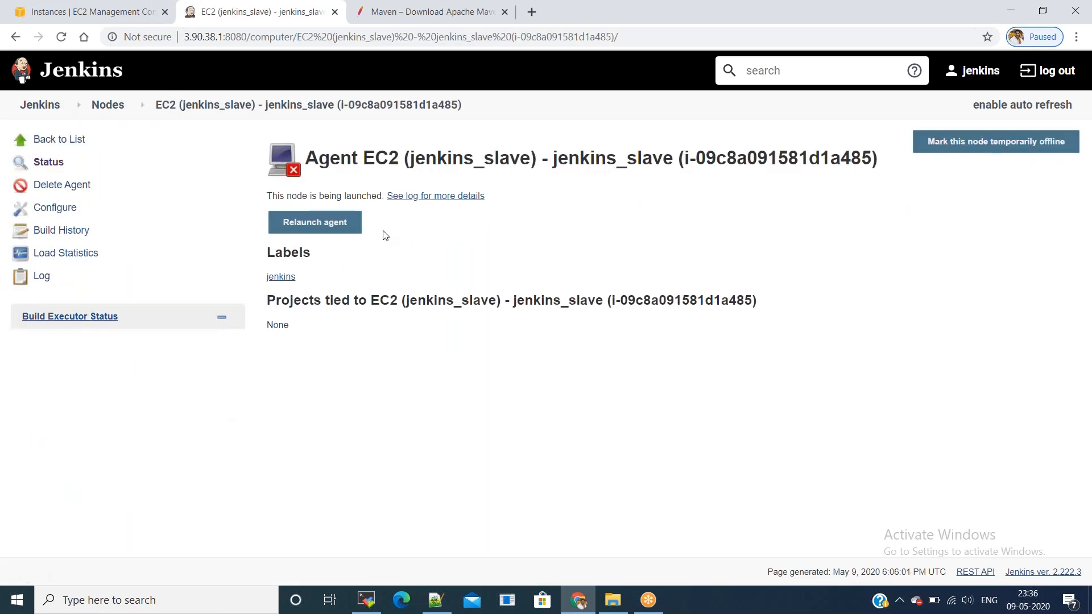
click(416, 197)
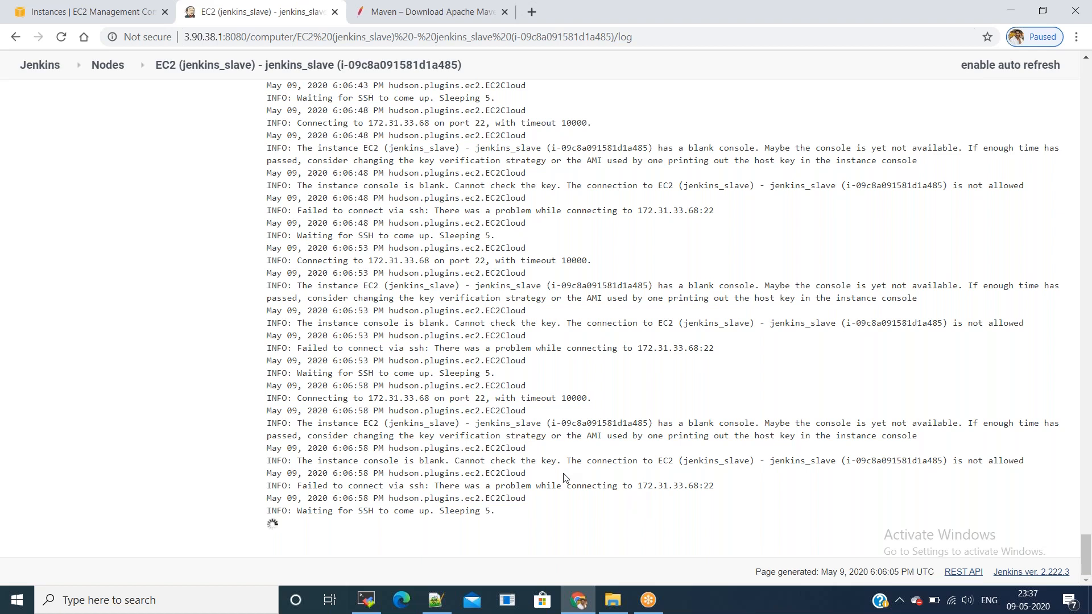
Step: Watch the agent log, marking the slave's IP, until 'Agent successfully connected and online' appears
double_click(666, 486)
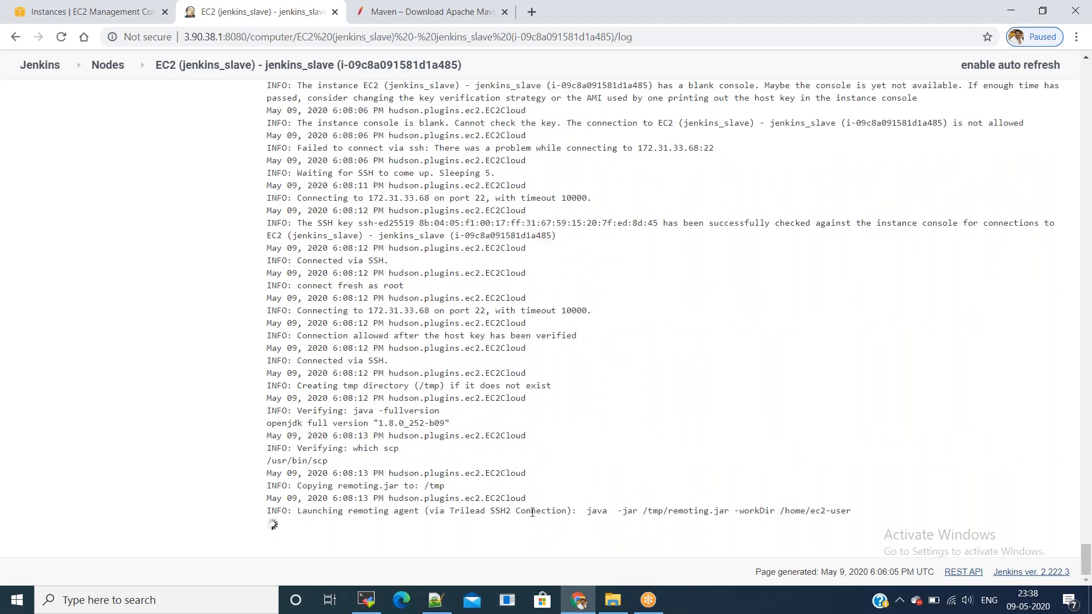
drag(588, 511, 852, 511)
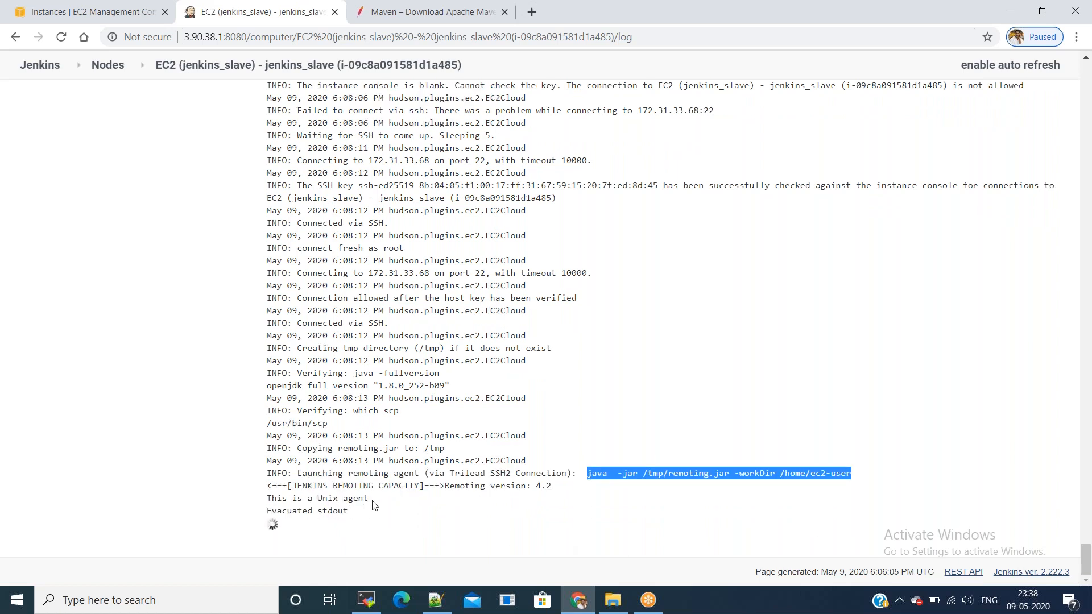
drag(369, 502, 489, 514)
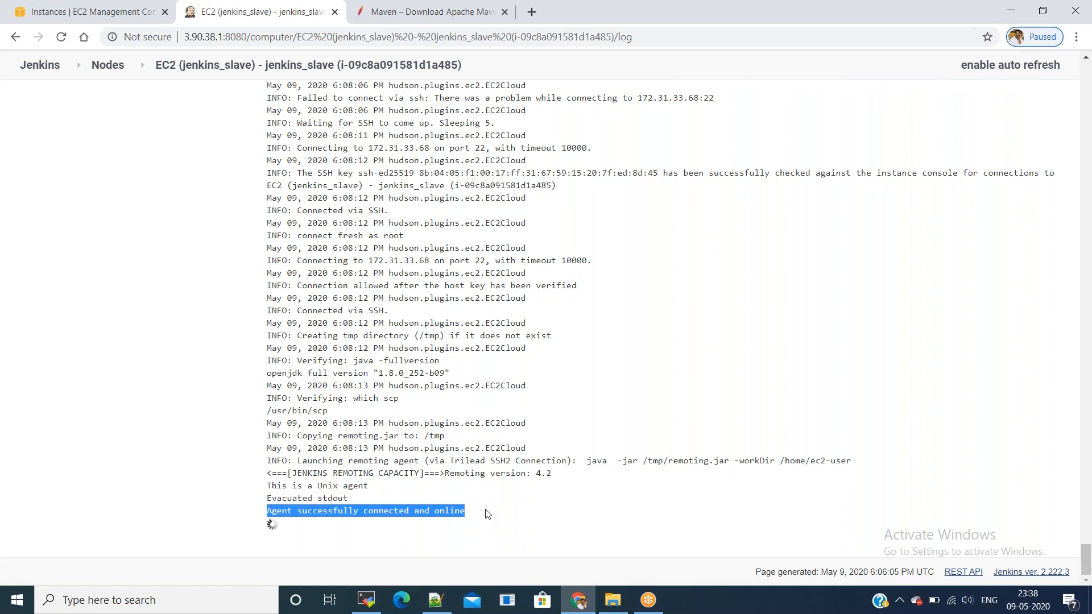
Step: Open build #1's console output and highlight its Finished: SUCCESS line
click(39, 65)
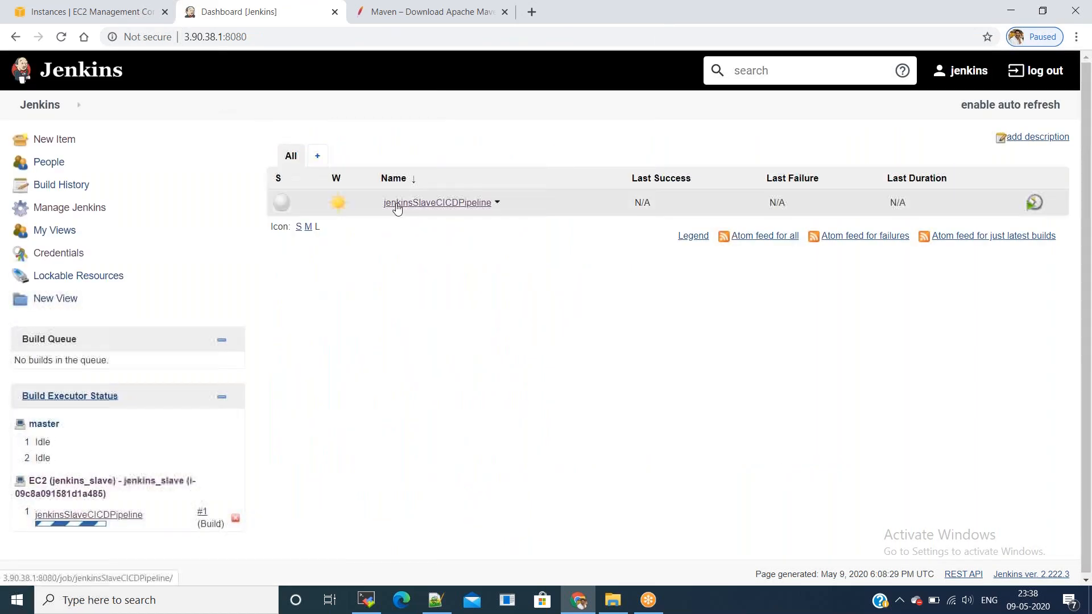
click(397, 208)
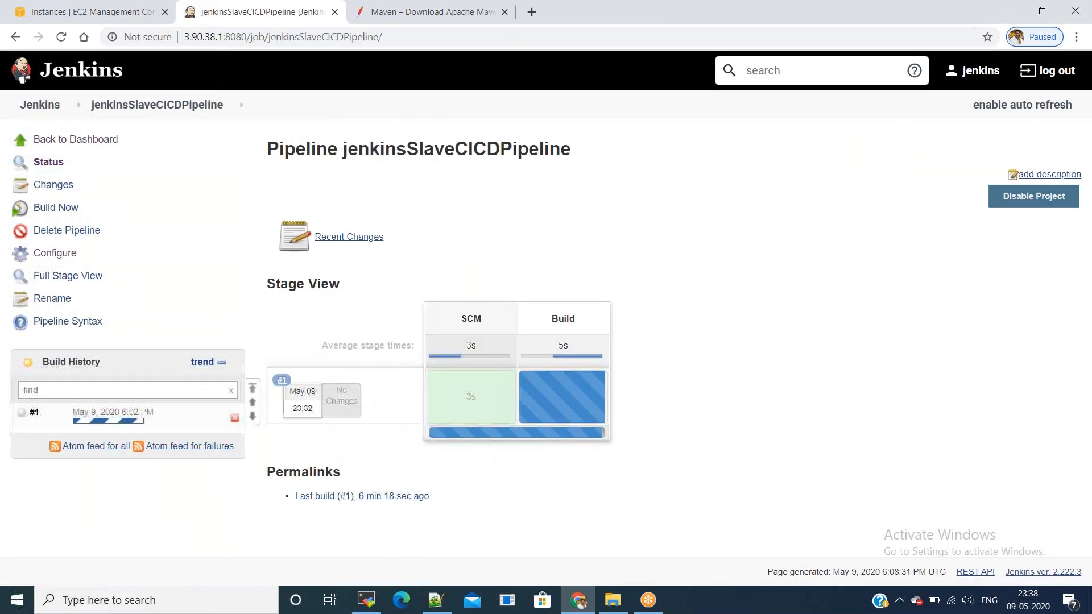
click(131, 413)
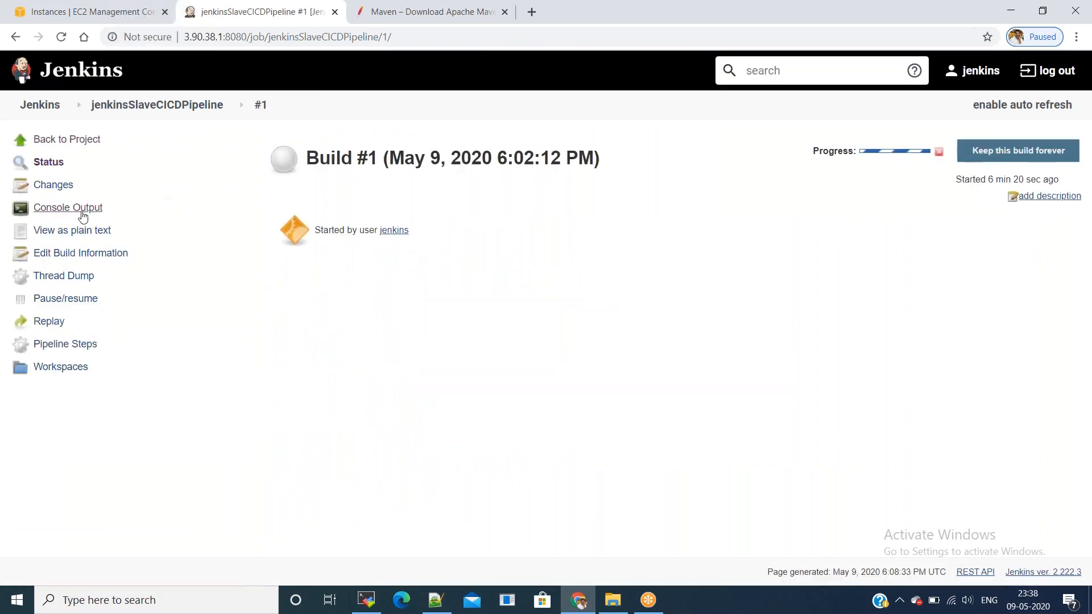
click(79, 208)
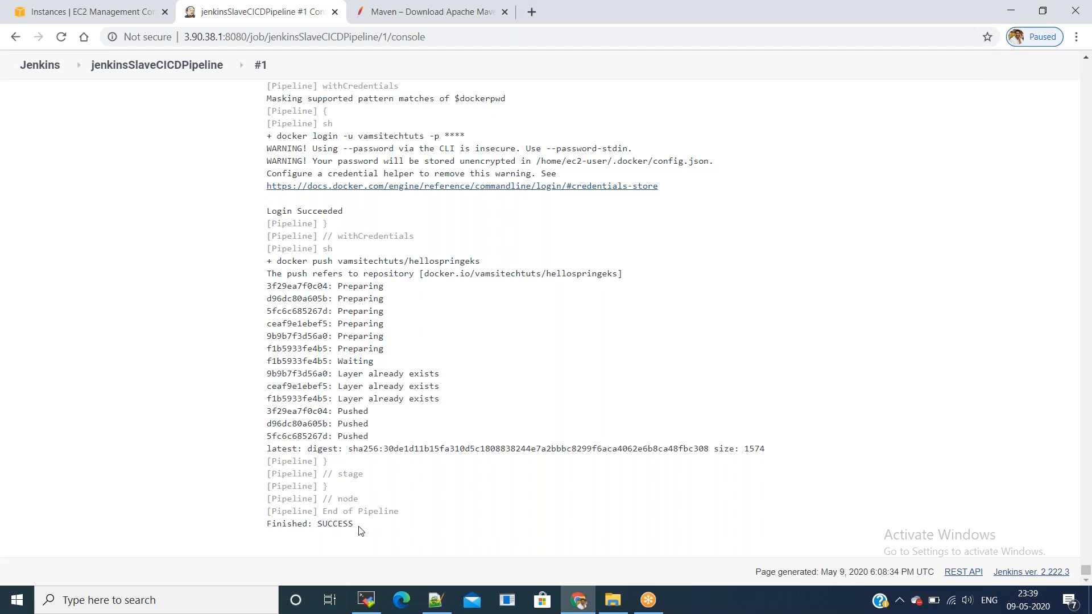
drag(361, 528, 260, 530)
click(415, 478)
Step: Check that Jenkins_Slave is running in the EC2 instances list, then return to the Jenkins dashboard
click(88, 15)
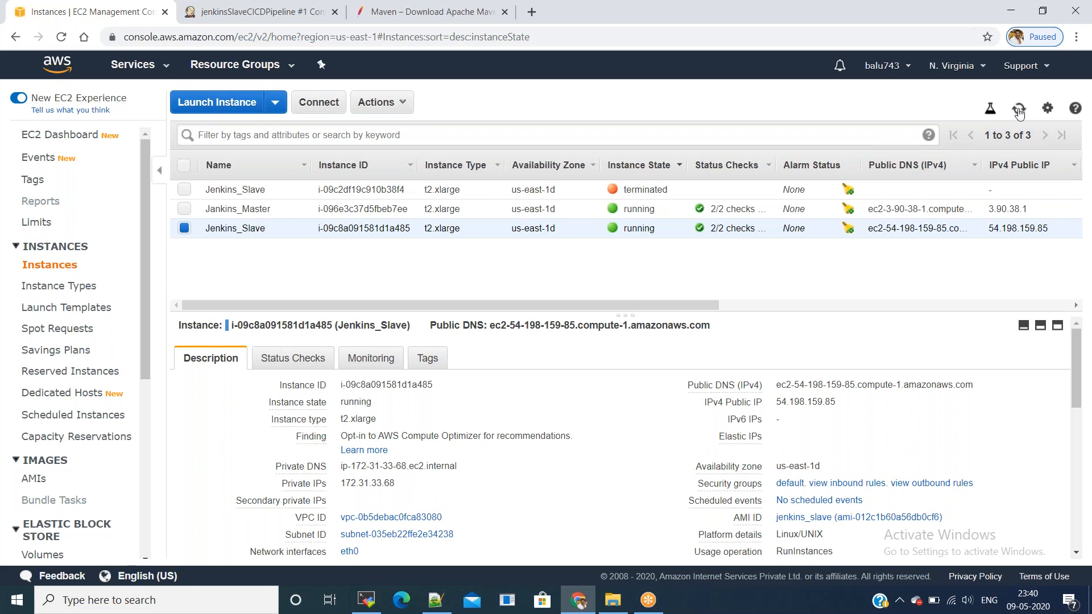
click(275, 17)
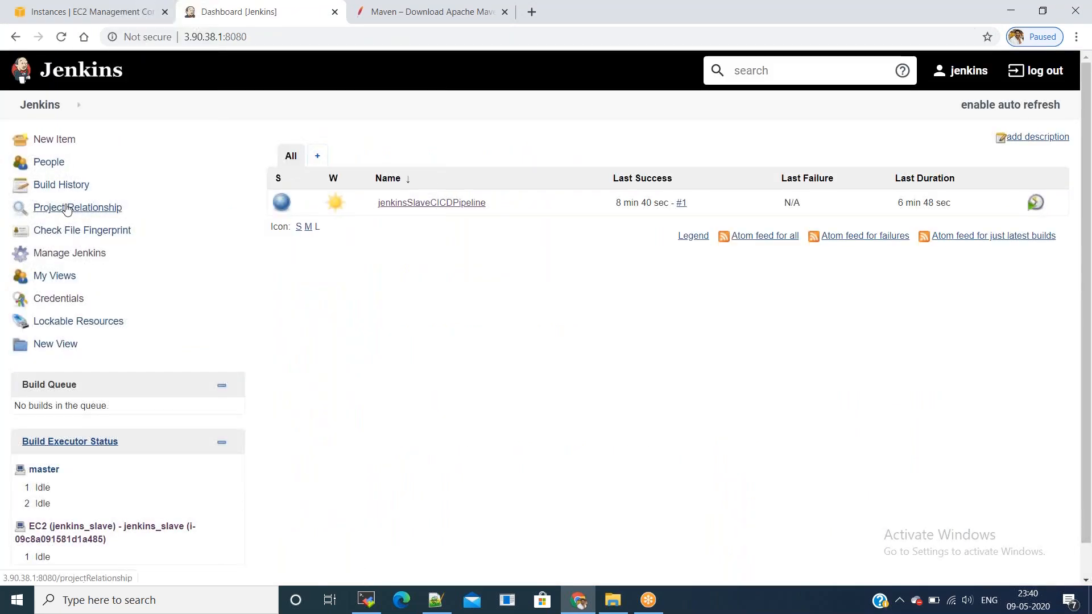
Step: Open the clouds configuration page via Manage Jenkins > Configure System
click(60, 253)
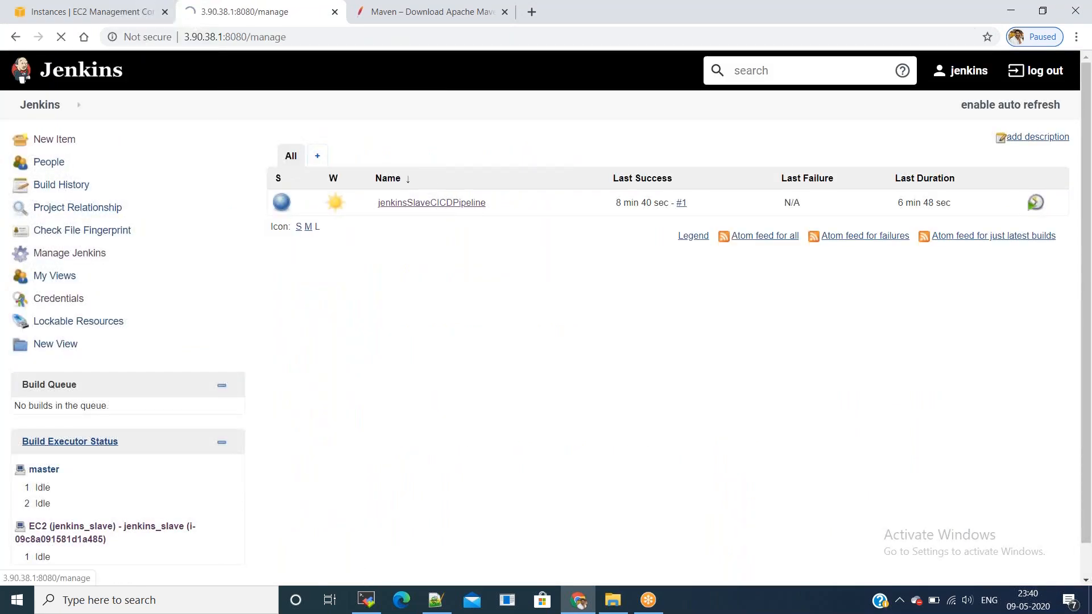
click(403, 219)
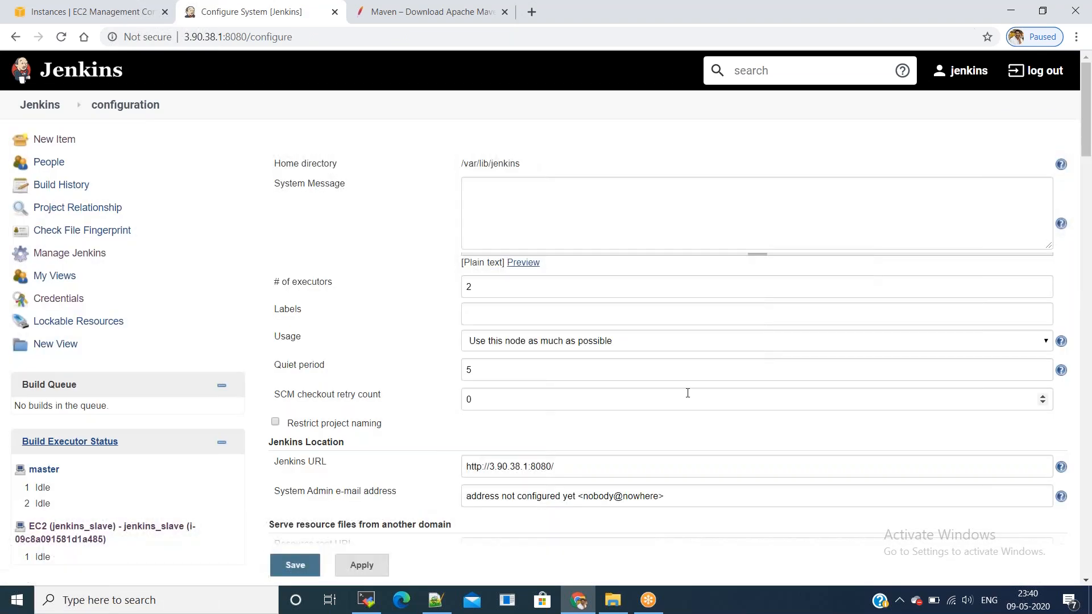
scroll(685, 398, down, 15)
scroll(680, 406, down, 15)
click(516, 441)
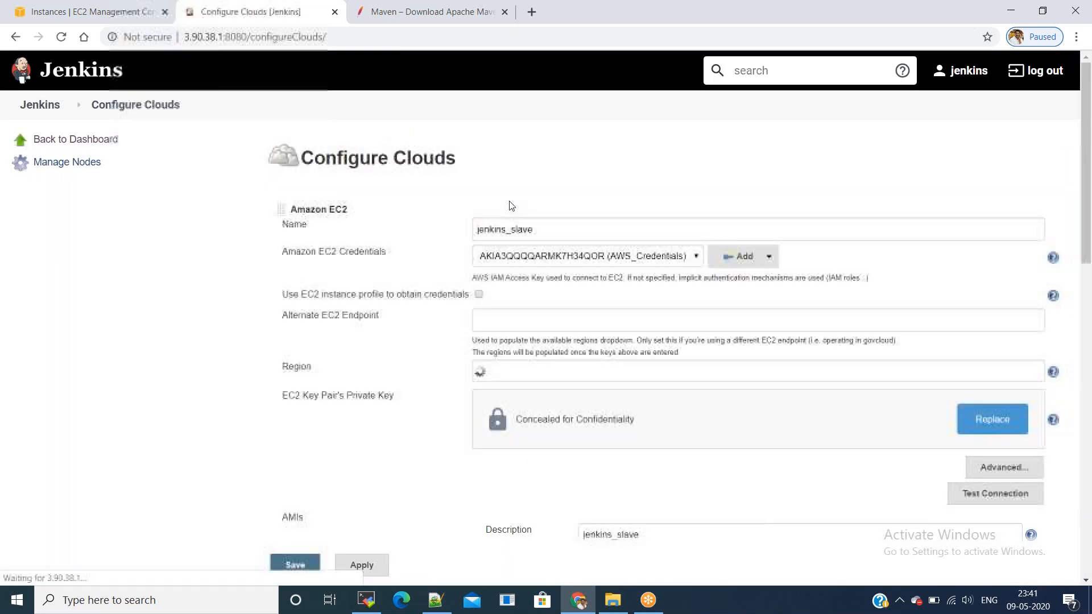
scroll(511, 206, down, 15)
Step: Highlight the idle termination time of -5, then refresh the EC2 instance list
double_click(597, 202)
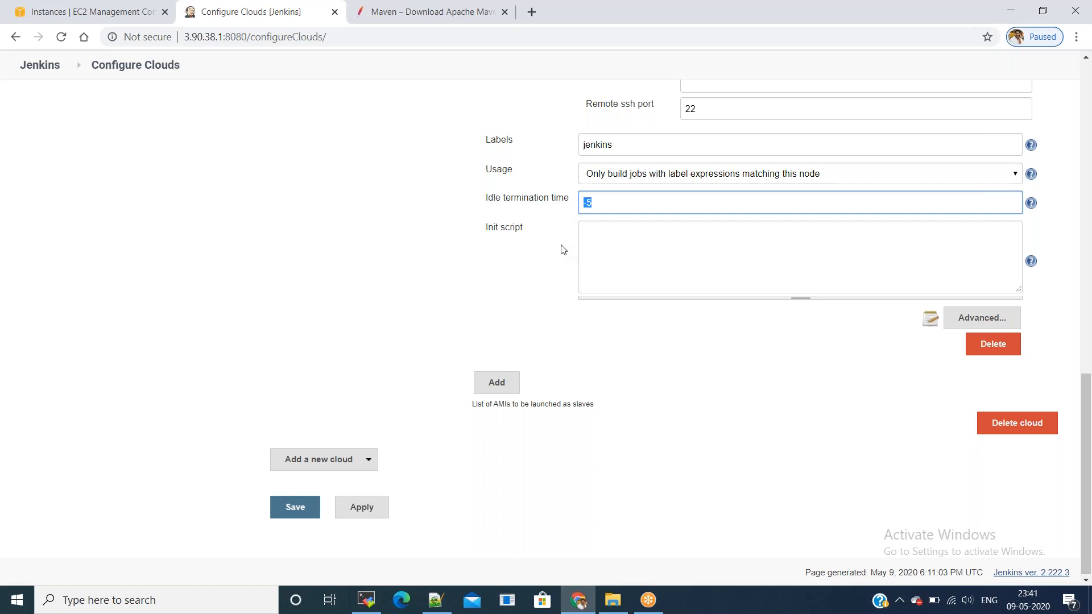
click(568, 235)
drag(597, 204, 578, 203)
click(574, 224)
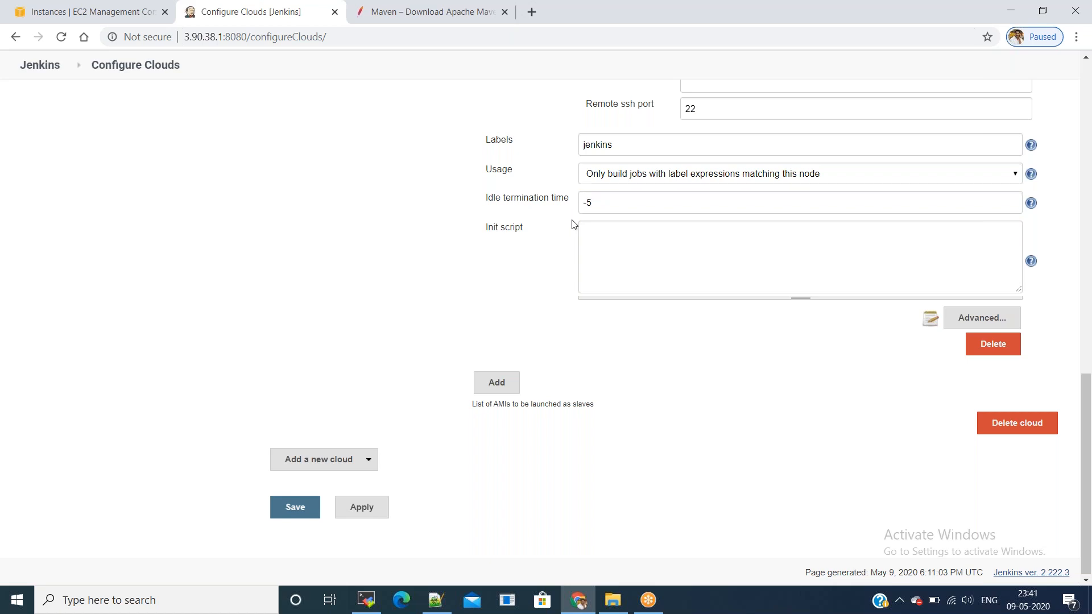
drag(472, 203, 608, 202)
click(608, 202)
drag(485, 198, 601, 203)
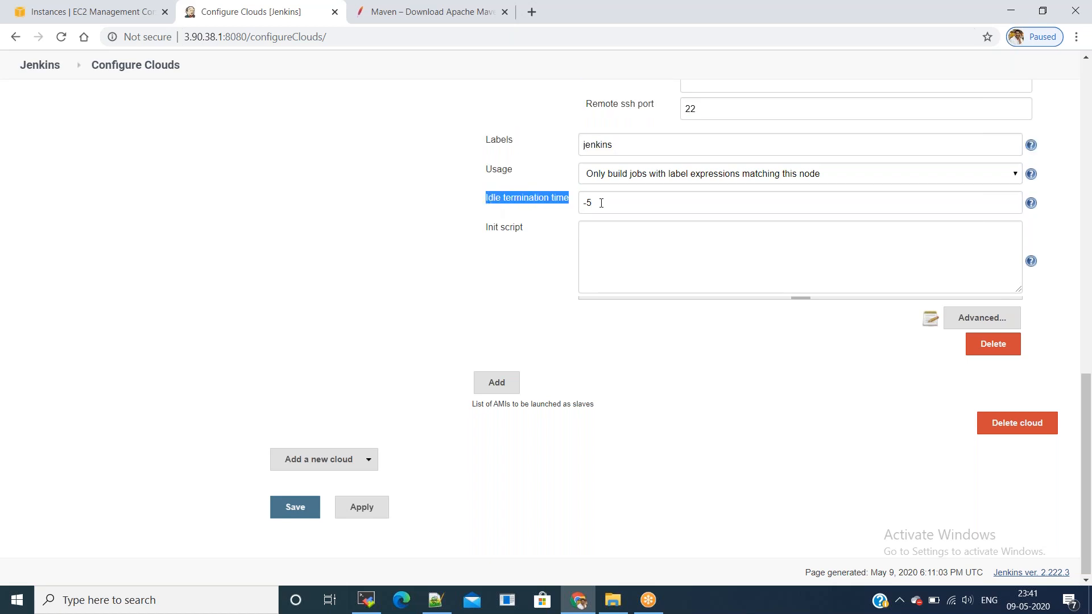
click(601, 203)
click(379, 211)
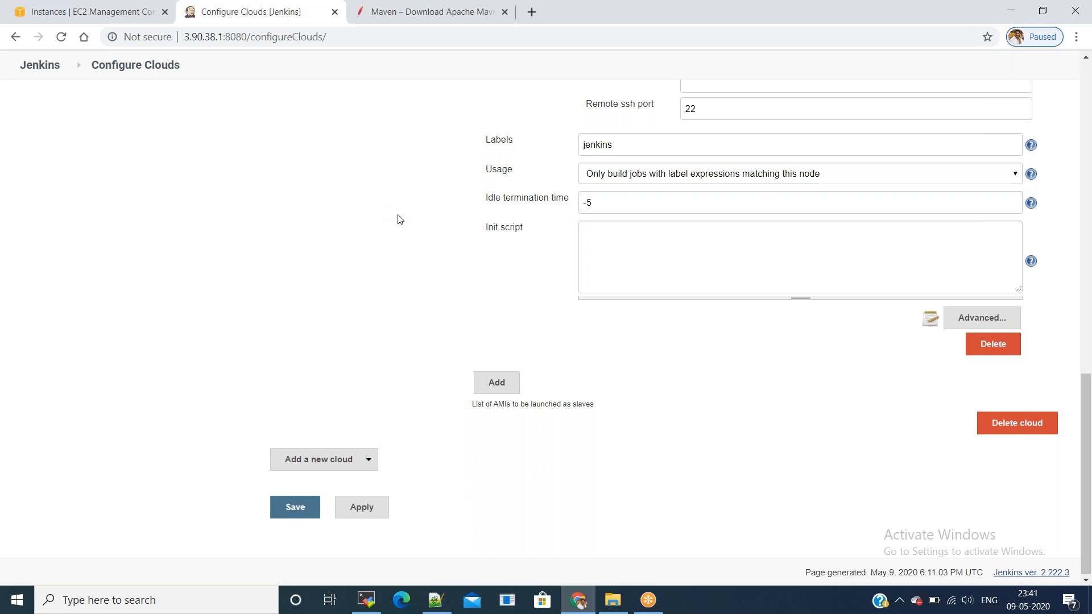
click(127, 19)
click(1019, 108)
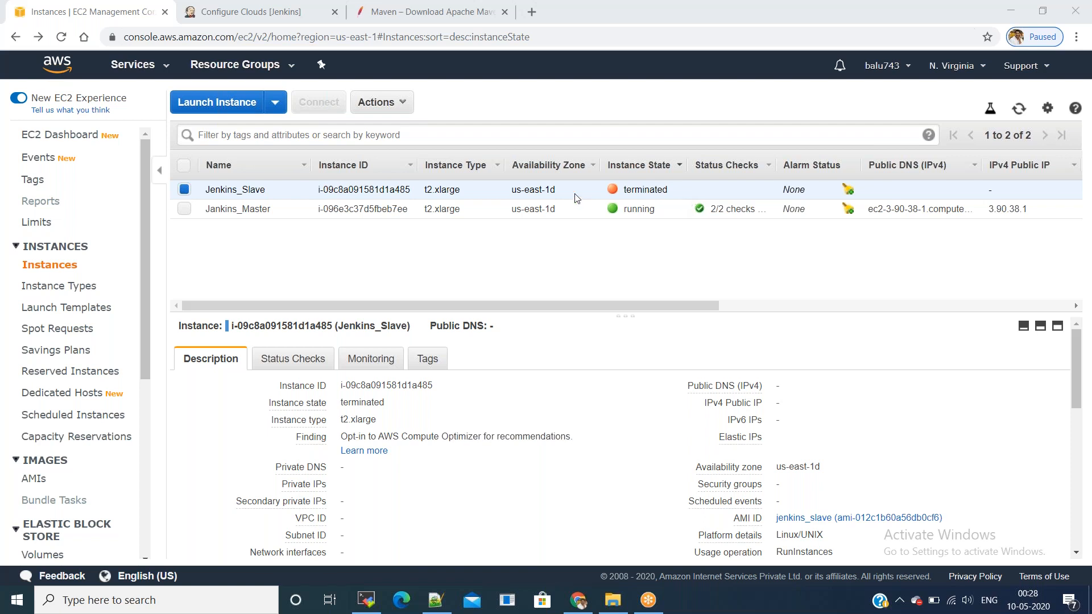
Step: After confirming Jenkins_Slave shows terminated, return to the Jenkins Configure Clouds tab
click(269, 15)
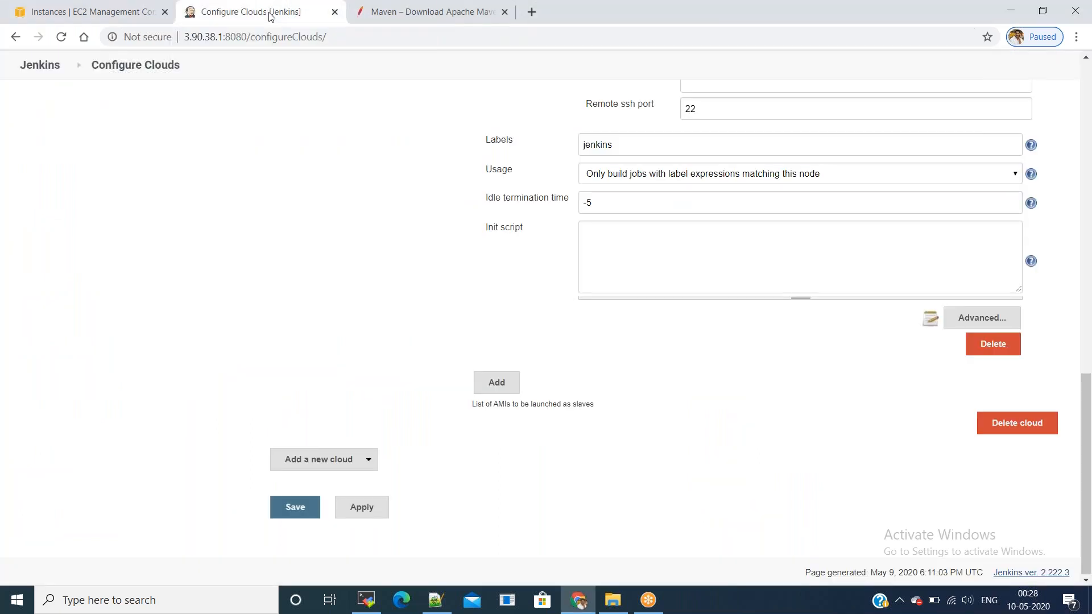
Step: Leave the Configure Clouds page without saving and begin entering the username on the sign-in page
click(39, 65)
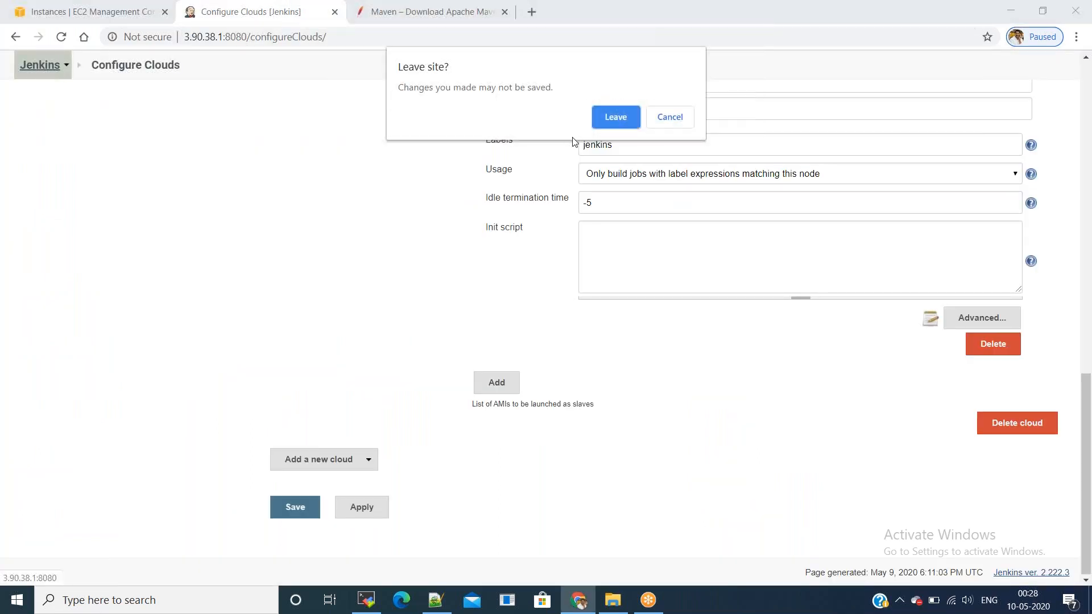
click(614, 114)
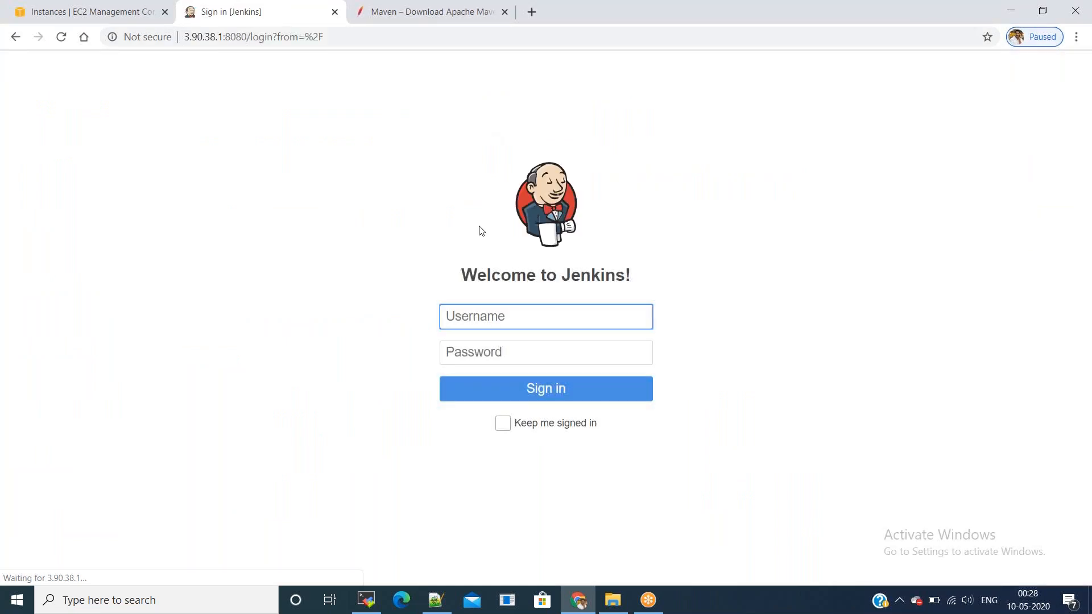
text(jenkin)
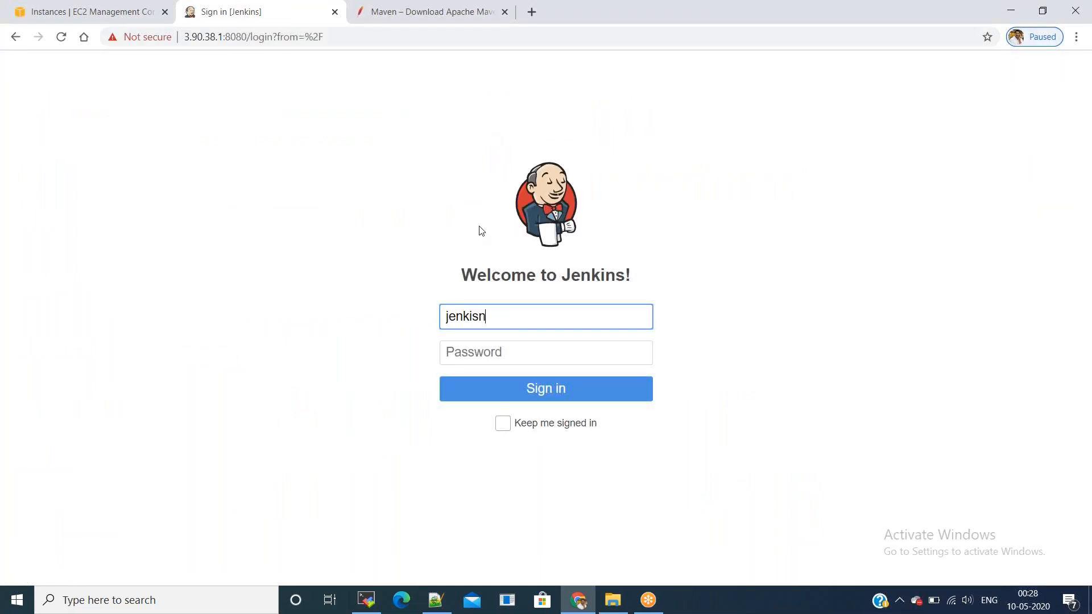